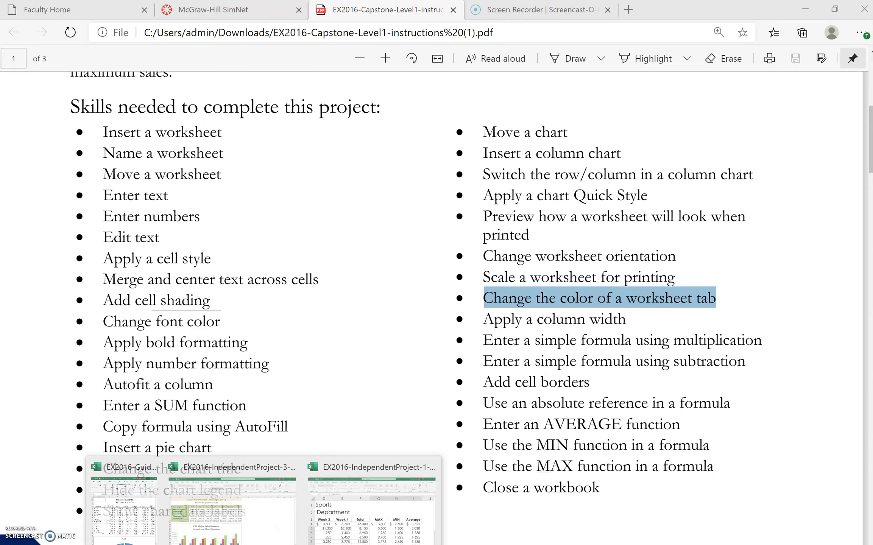
# Step: Switch to the EX2016-IndependentProject-1-4-solution workbook in Excel and examine the tab color options for the February sheet
pyautogui.click(360, 536)
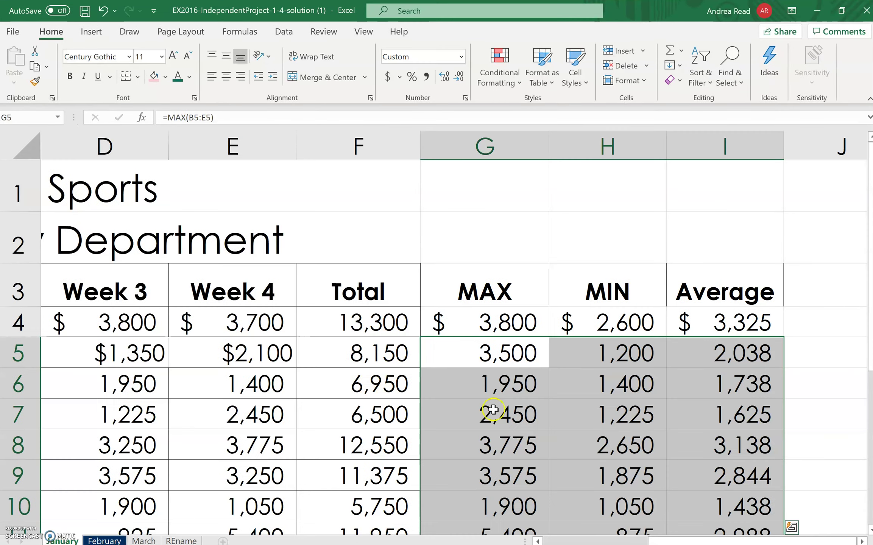
pyautogui.click(99, 539)
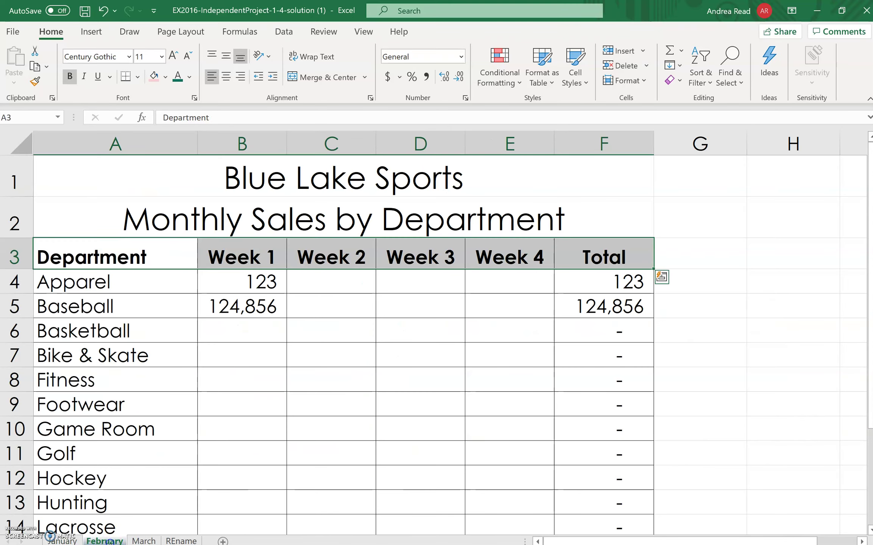
pyautogui.rightClick(110, 542)
pyautogui.moveTo(162, 471)
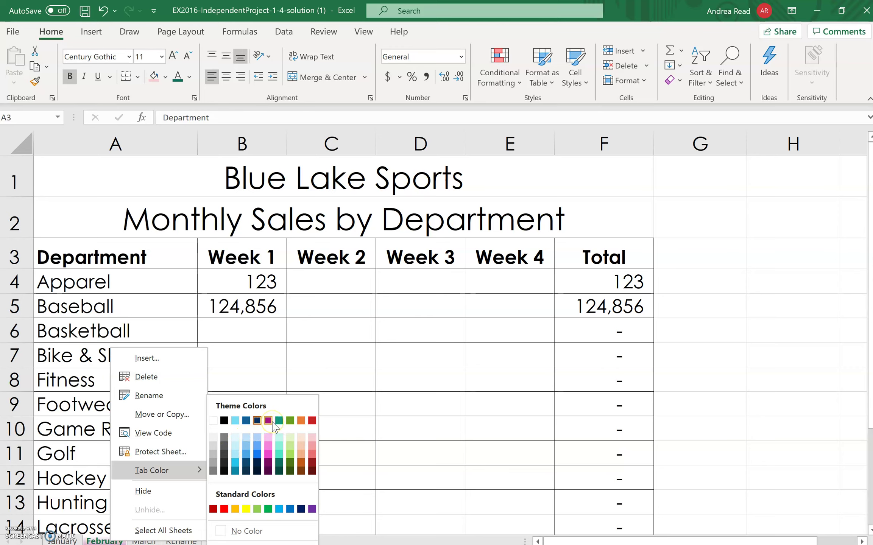
pyautogui.click(269, 439)
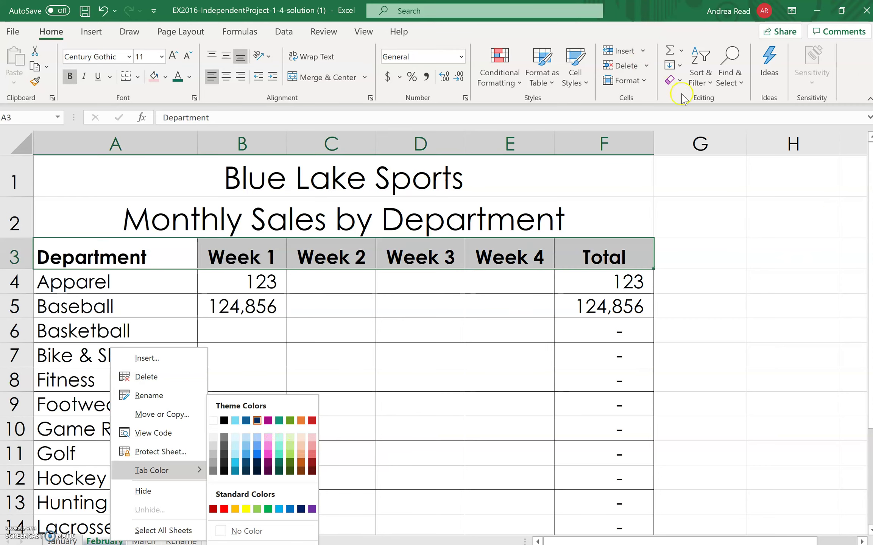
pyautogui.click(645, 81)
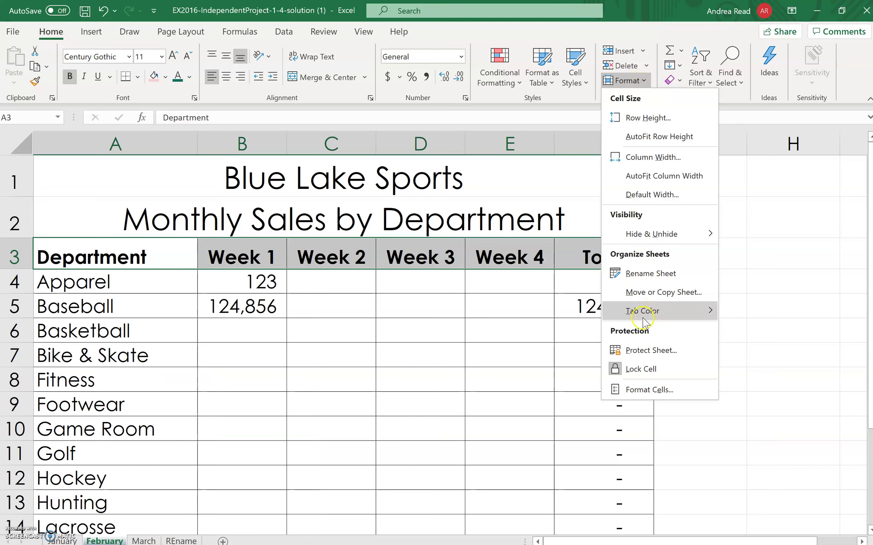
pyautogui.moveTo(643, 309)
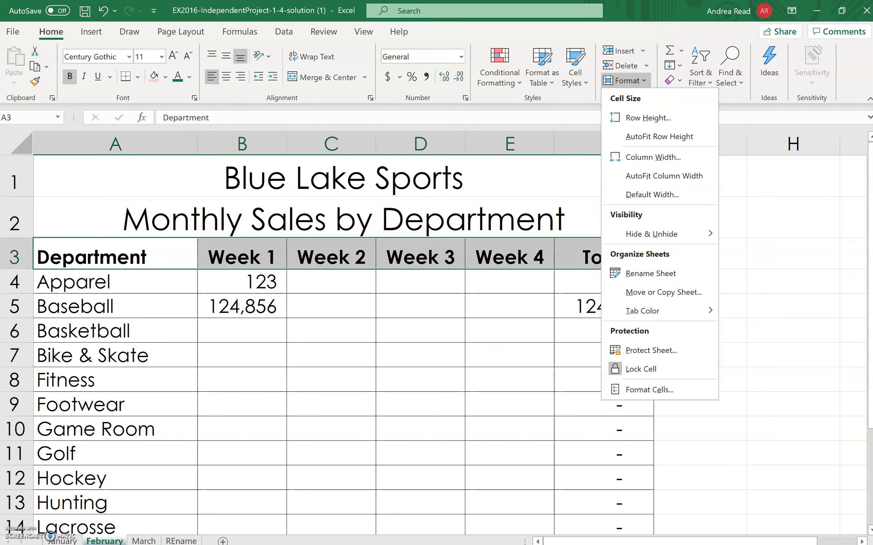
# Step: Return to the capstone instructions PDF in the browser and review the chart, page setup and formula skills needed for the project
pyautogui.click(263, 544)
pyautogui.hotkey('alt', 'Tab')
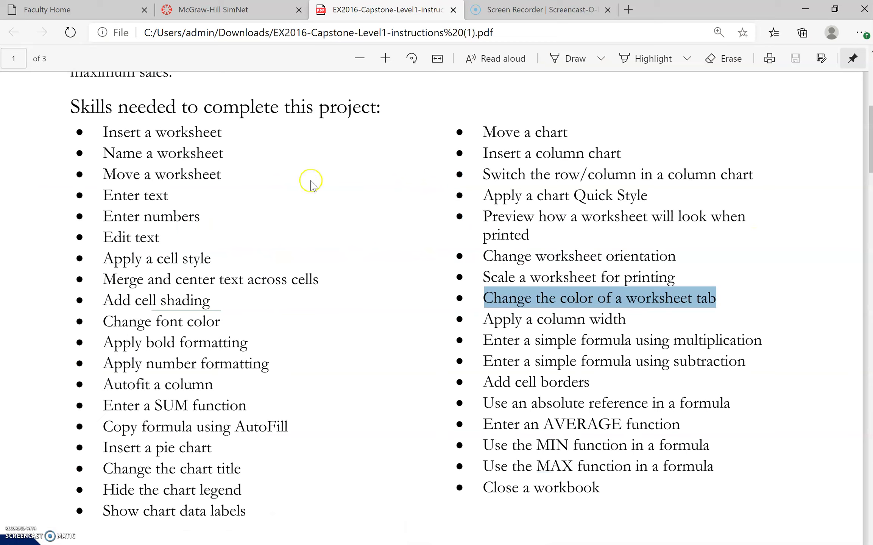
pyautogui.moveTo(156, 447); pyautogui.dragTo(252, 499)
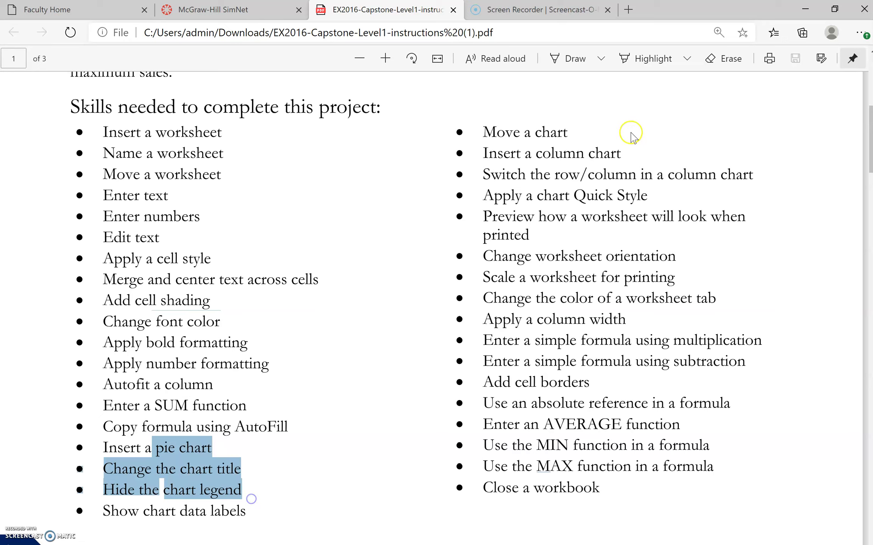
pyautogui.moveTo(496, 155); pyautogui.dragTo(633, 157)
pyautogui.click(599, 200)
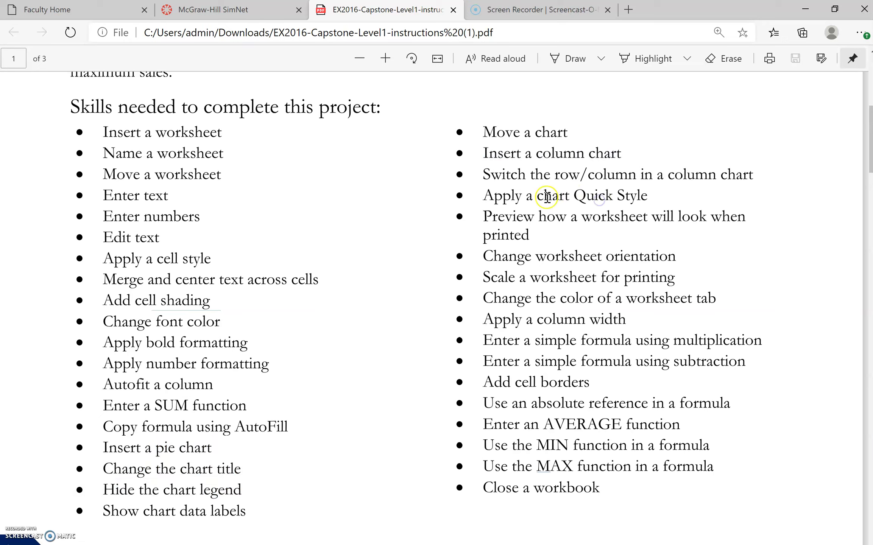
pyautogui.moveTo(571, 196); pyautogui.dragTo(658, 190)
pyautogui.click(655, 196)
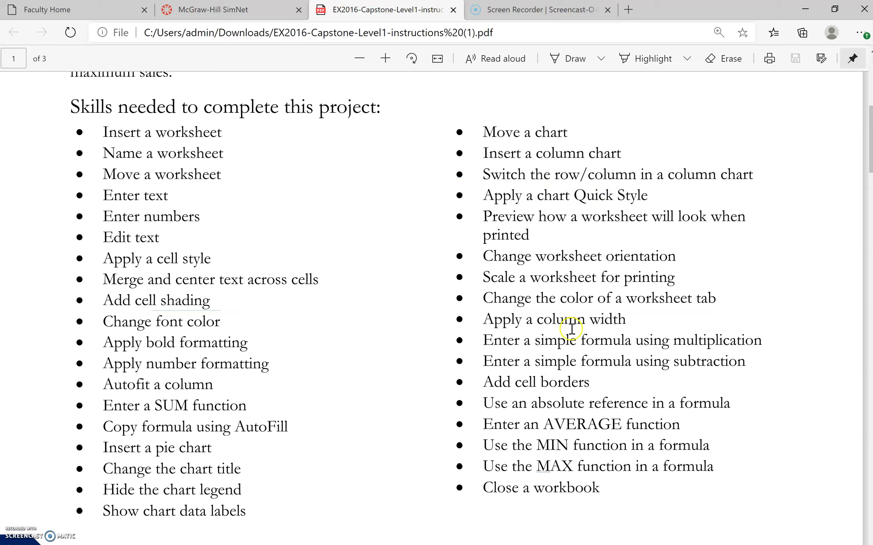
pyautogui.moveTo(488, 257); pyautogui.dragTo(676, 274)
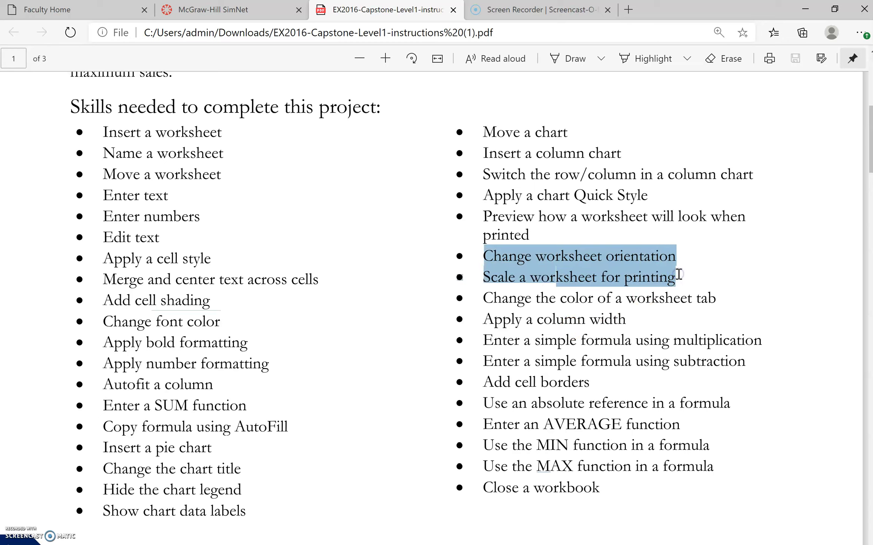
pyautogui.moveTo(490, 340); pyautogui.dragTo(715, 342)
pyautogui.moveTo(488, 422); pyautogui.dragTo(709, 469)
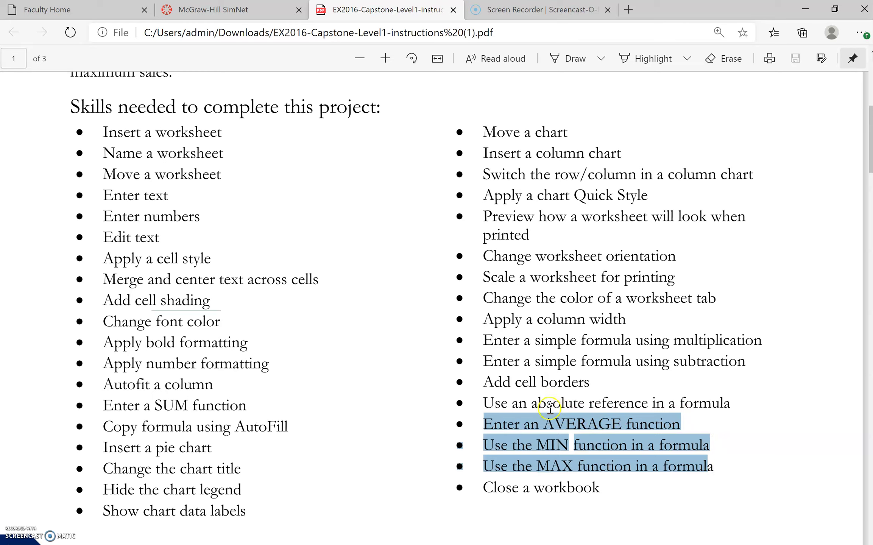
pyautogui.click(676, 342)
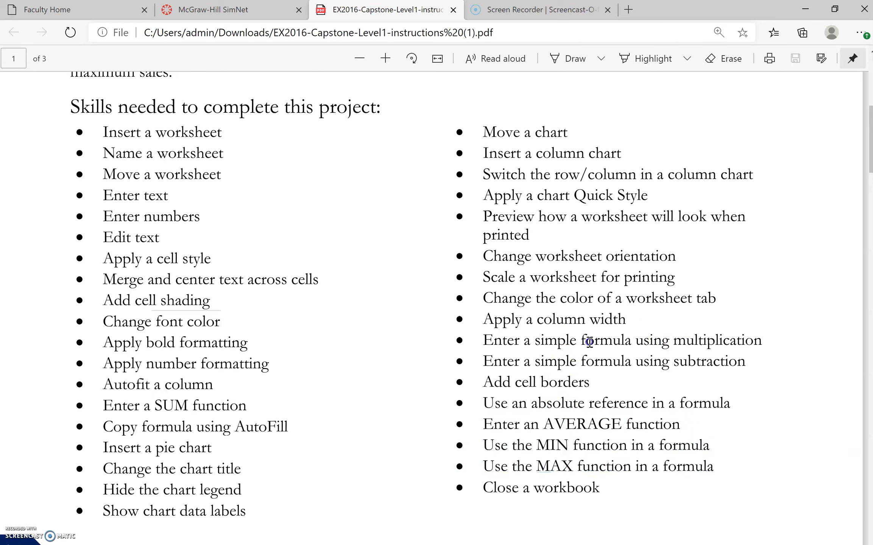
pyautogui.moveTo(570, 341); pyautogui.dragTo(632, 340)
pyautogui.moveTo(574, 445); pyautogui.dragTo(630, 447)
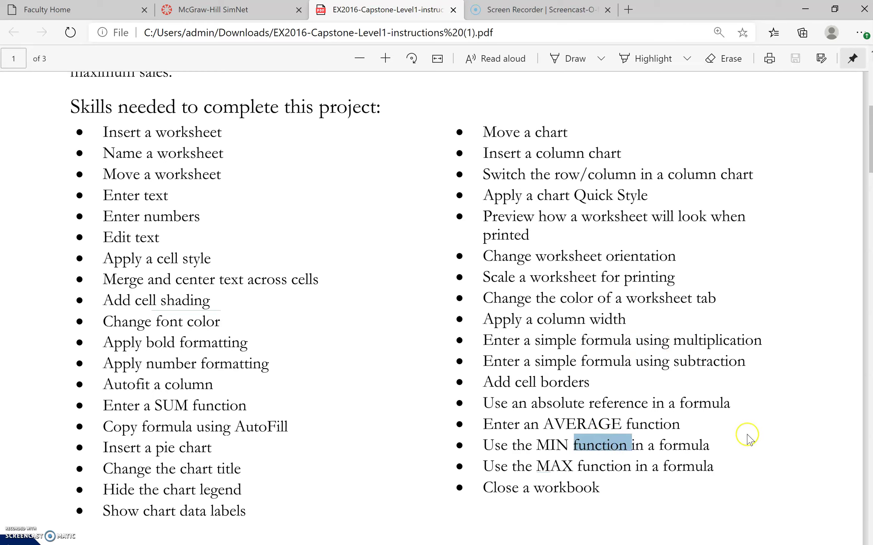
pyautogui.click(169, 450)
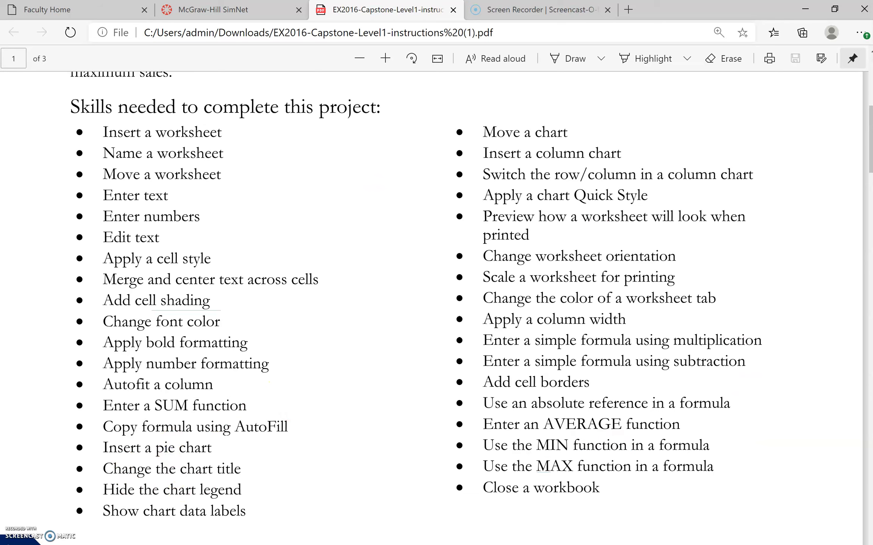
# Step: Switch to the EX2016-IndependentProject-3-4-solution workbook and view the charts on the Revenue Breakdown and Q2&Q3 sheets
pyautogui.click(270, 538)
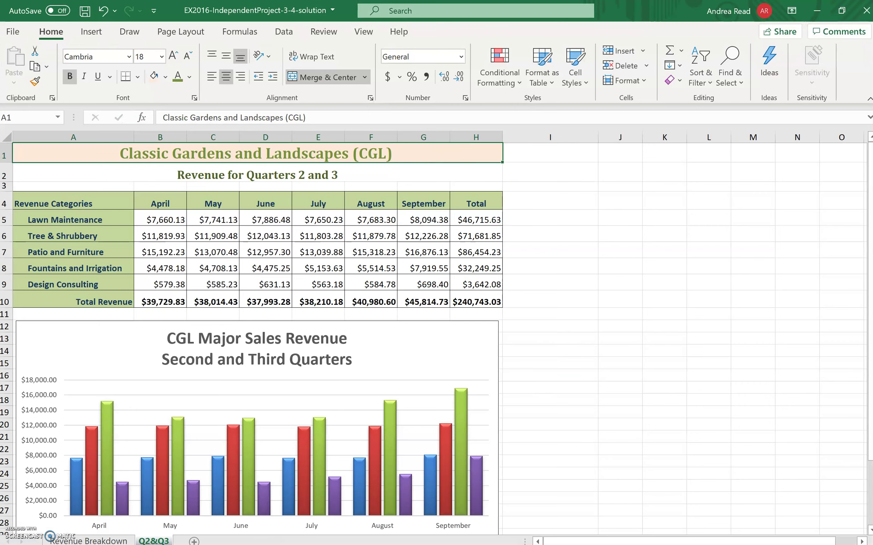
pyautogui.click(115, 541)
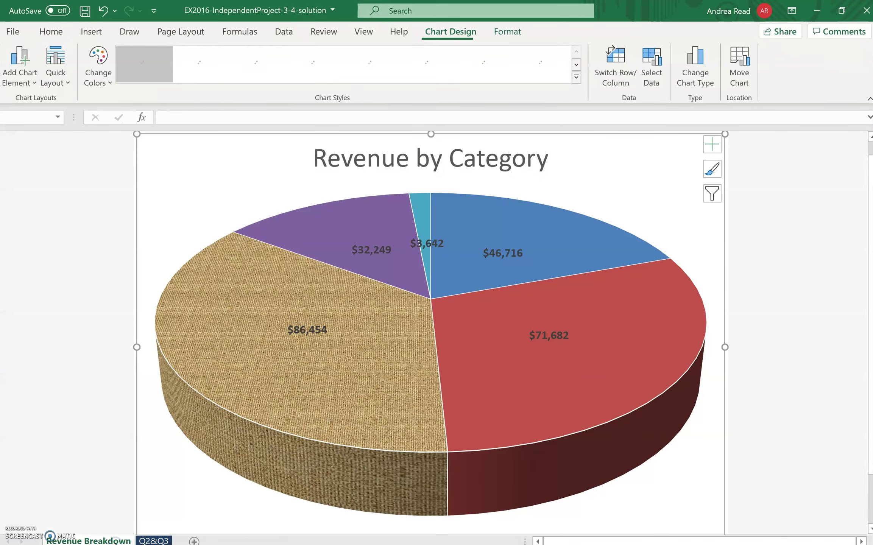
pyautogui.click(154, 541)
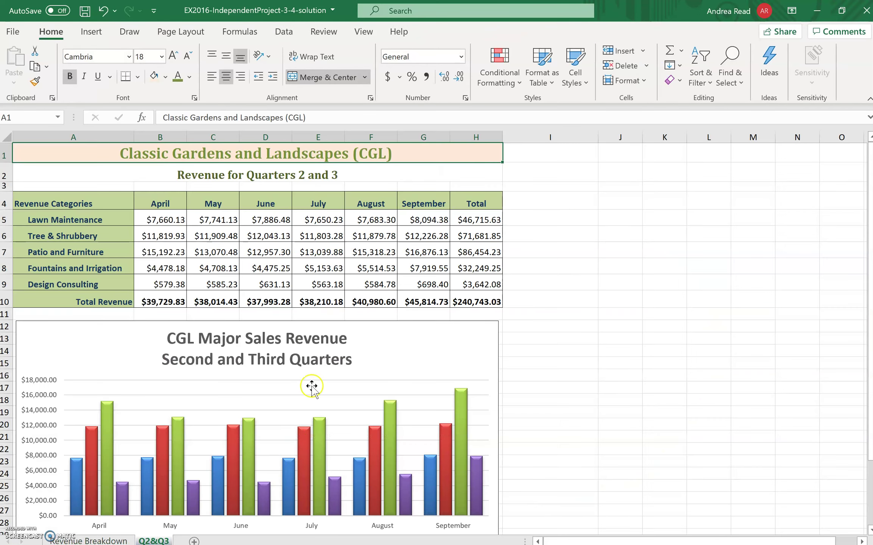
pyautogui.scroll(-2, 312, 387)
pyautogui.scroll(2, 539, 405)
# Step: Compare the monthly data in A4:G9 and the totals in H4:H10 with the existing column chart on Q2&Q3
pyautogui.moveTo(19, 201); pyautogui.dragTo(439, 290)
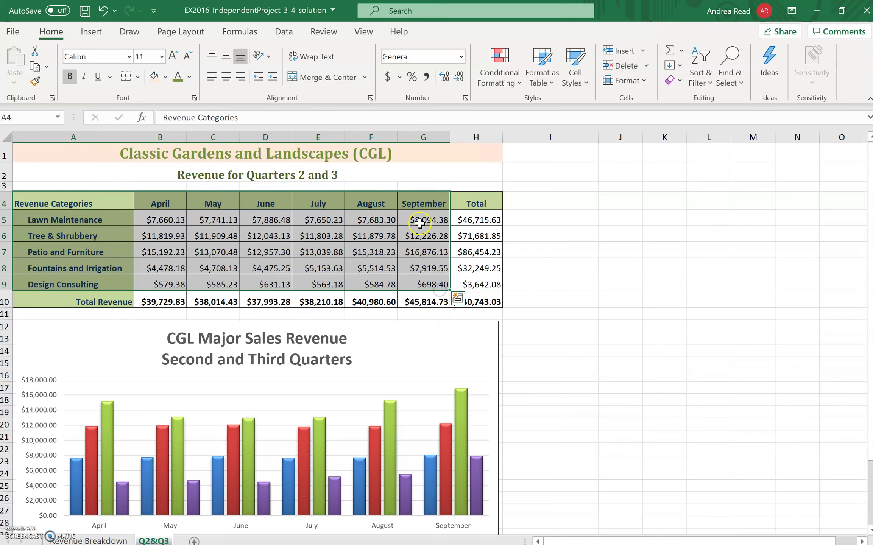
pyautogui.moveTo(76, 205); pyautogui.dragTo(425, 284)
pyautogui.moveTo(476, 206); pyautogui.dragTo(476, 302)
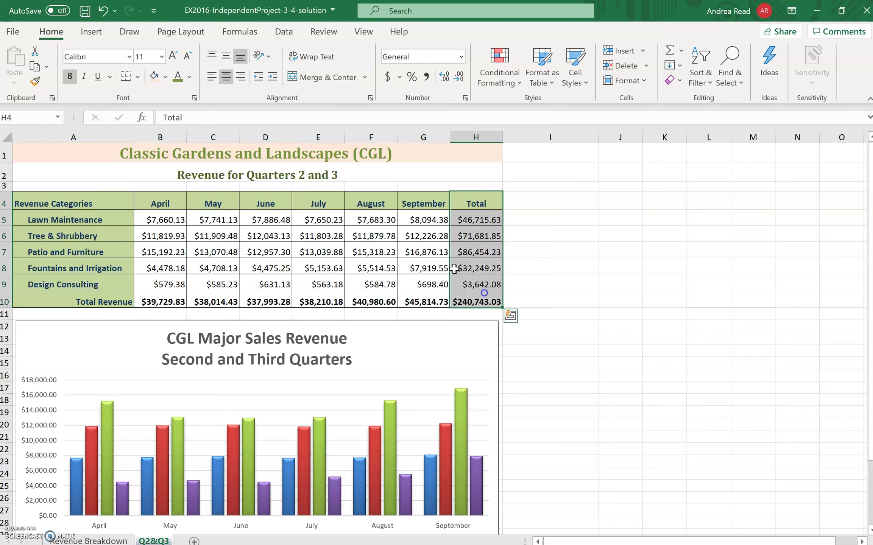
pyautogui.moveTo(59, 207); pyautogui.dragTo(421, 287)
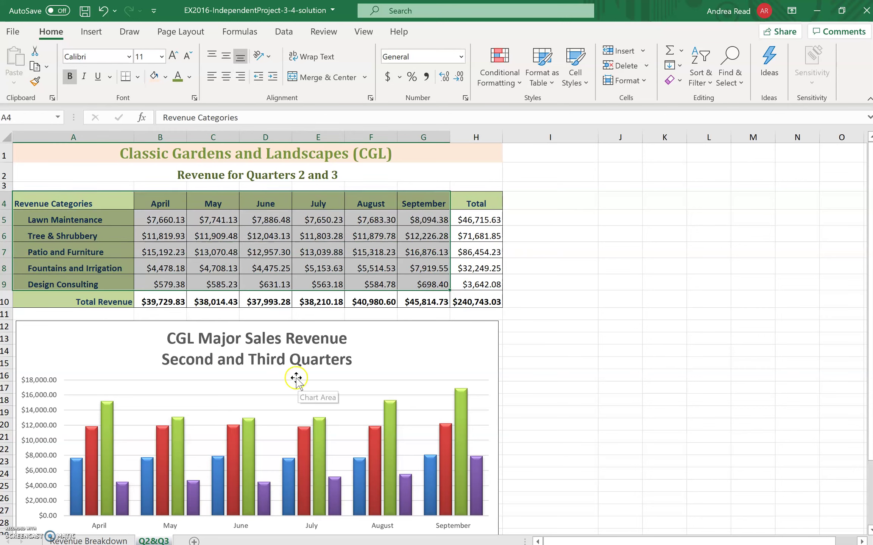
pyautogui.scroll(-2, 279, 423)
pyautogui.scroll(-1, 280, 423)
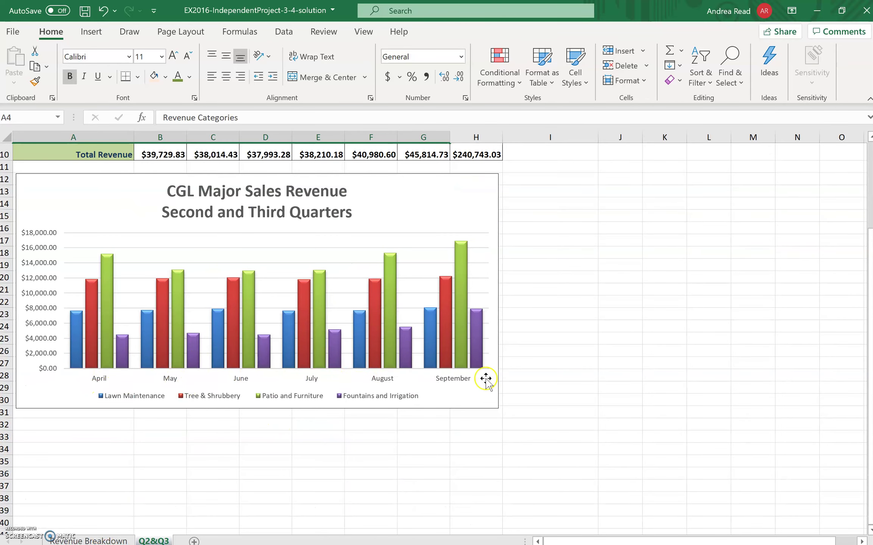
pyautogui.scroll(3, 488, 380)
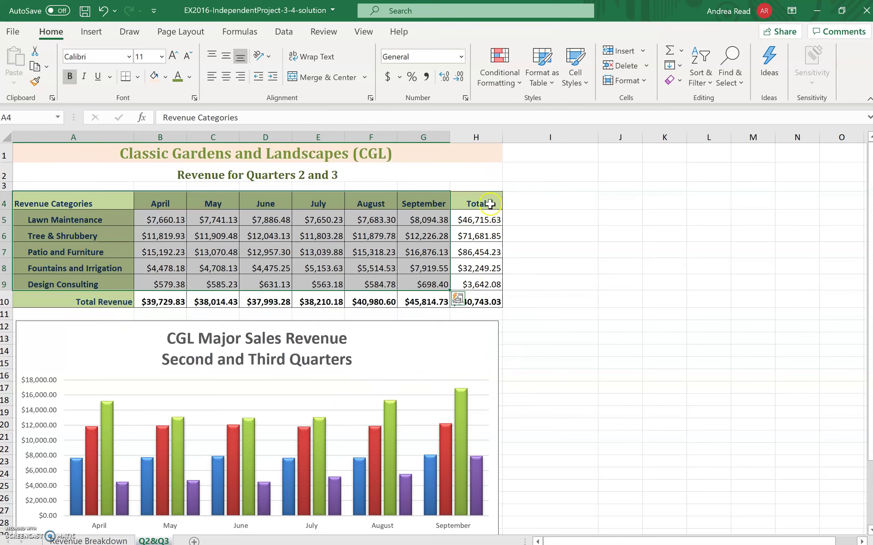
# Step: Insert a clustered column chart of the revenue data in A4:G9, with the months along the horizontal axis
pyautogui.moveTo(54, 198); pyautogui.dragTo(406, 279)
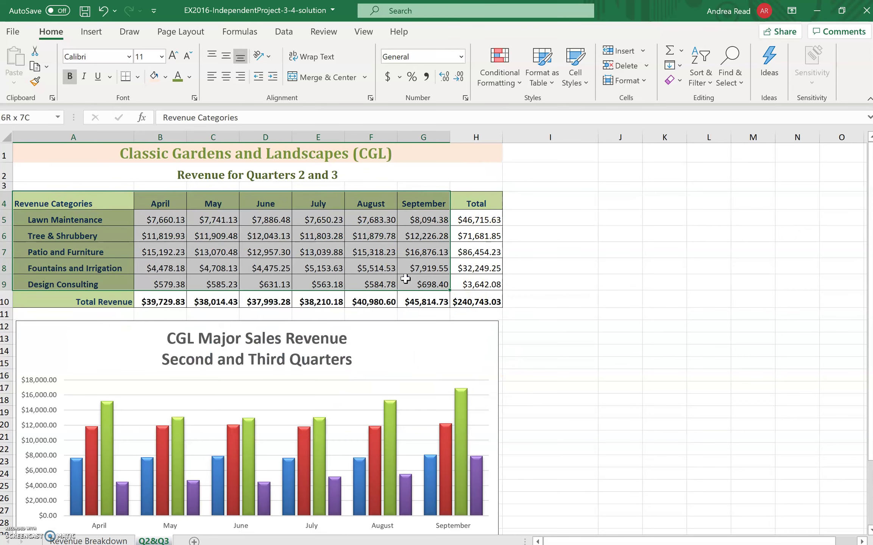
pyautogui.click(92, 32)
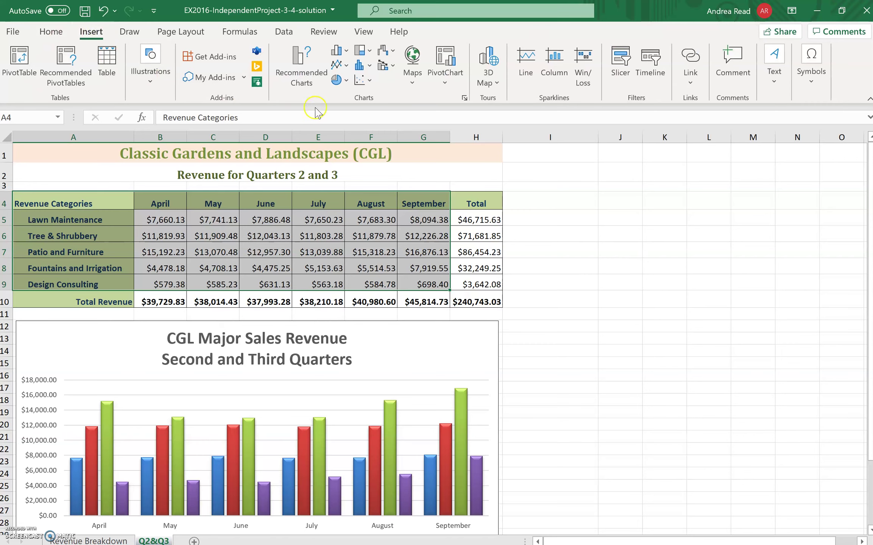
pyautogui.click(306, 74)
pyautogui.click(300, 73)
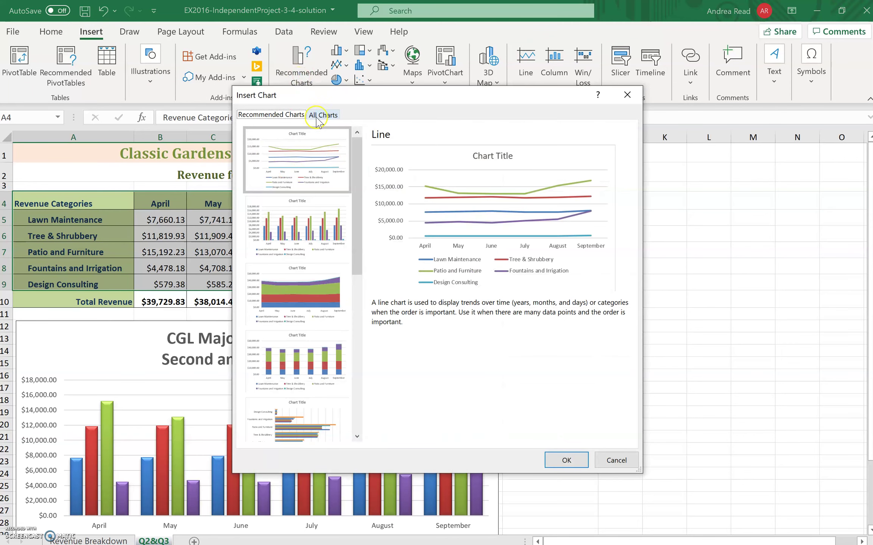
pyautogui.click(324, 115)
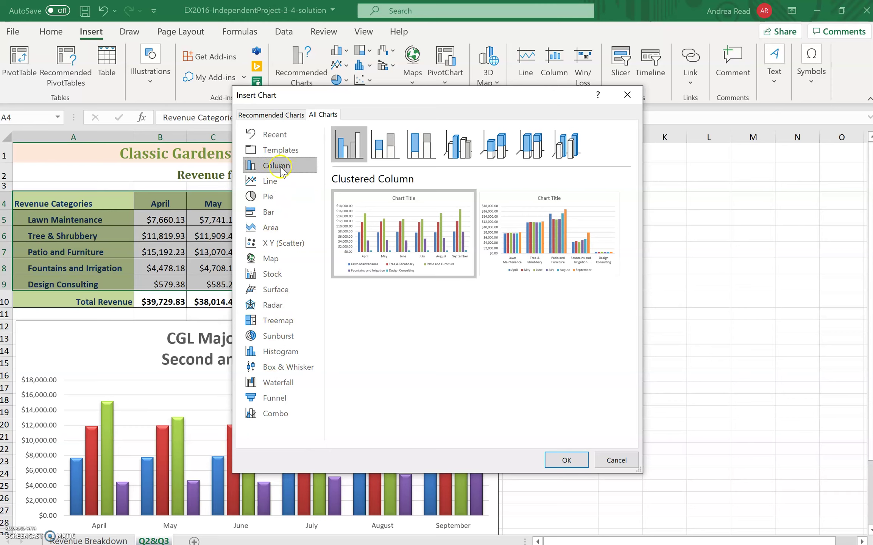
pyautogui.click(392, 154)
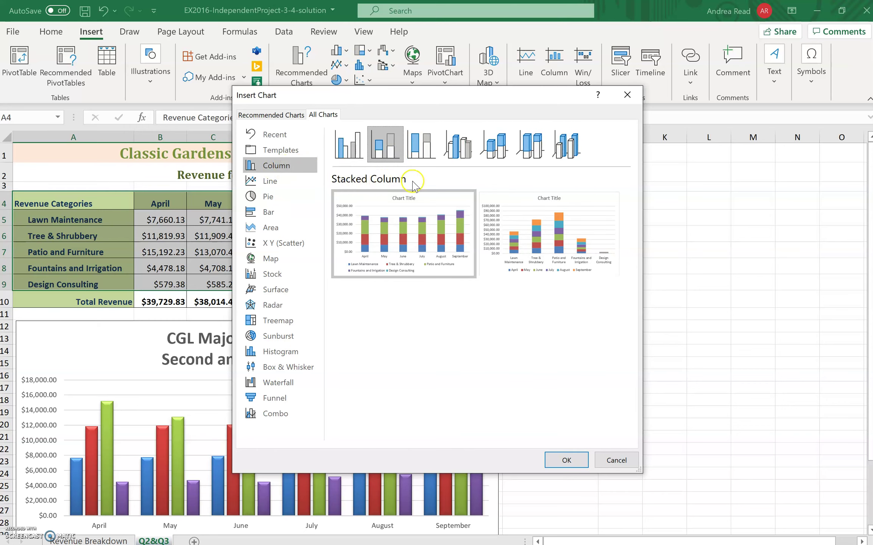
pyautogui.click(351, 146)
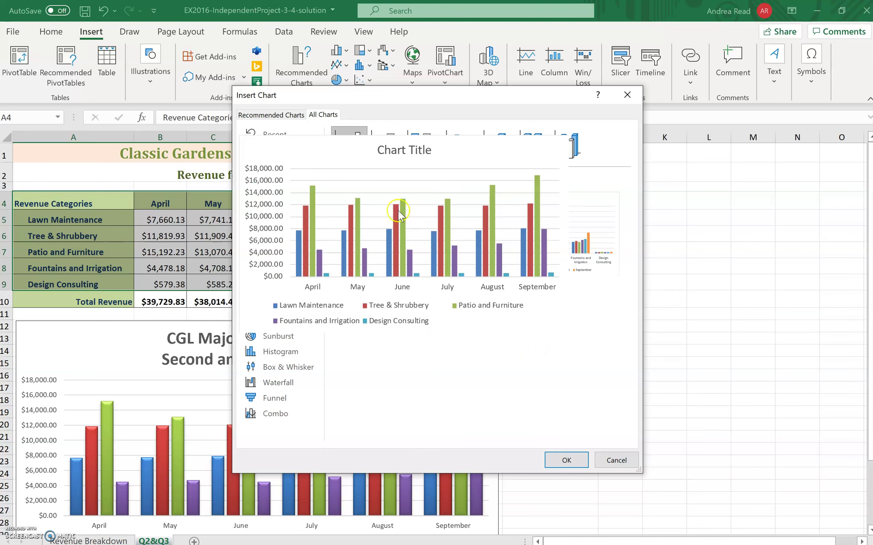
pyautogui.click(572, 467)
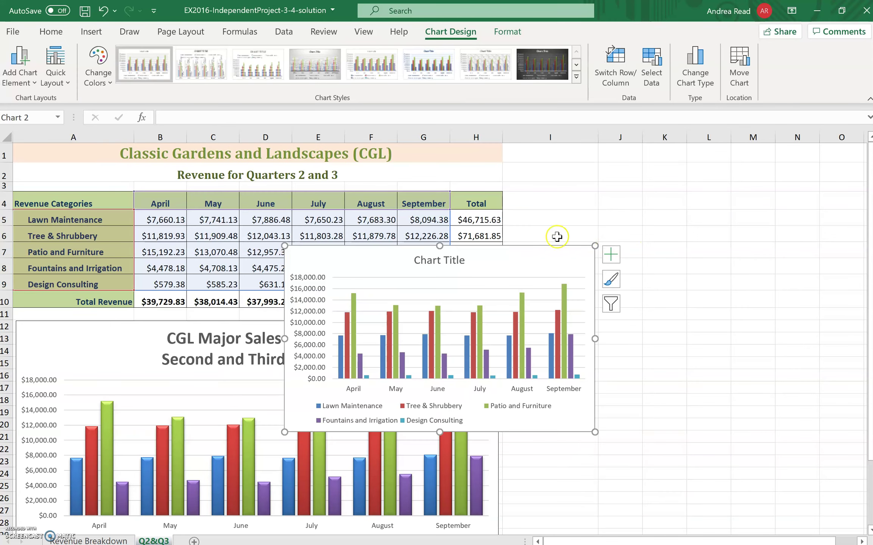
# Step: Move the new column chart to the empty area beyond the Total column and enlarge it to span about columns J to R
pyautogui.moveTo(487, 249); pyautogui.dragTo(656, 220)
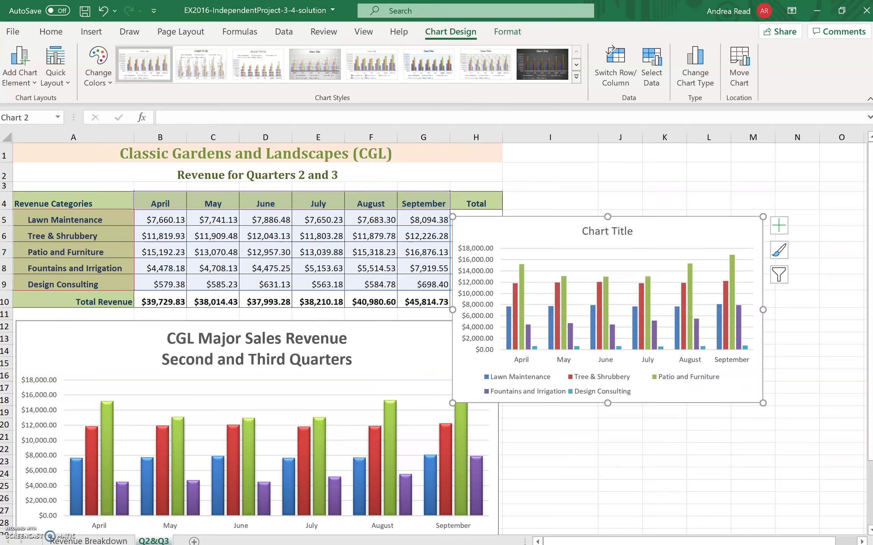
pyautogui.click(862, 541)
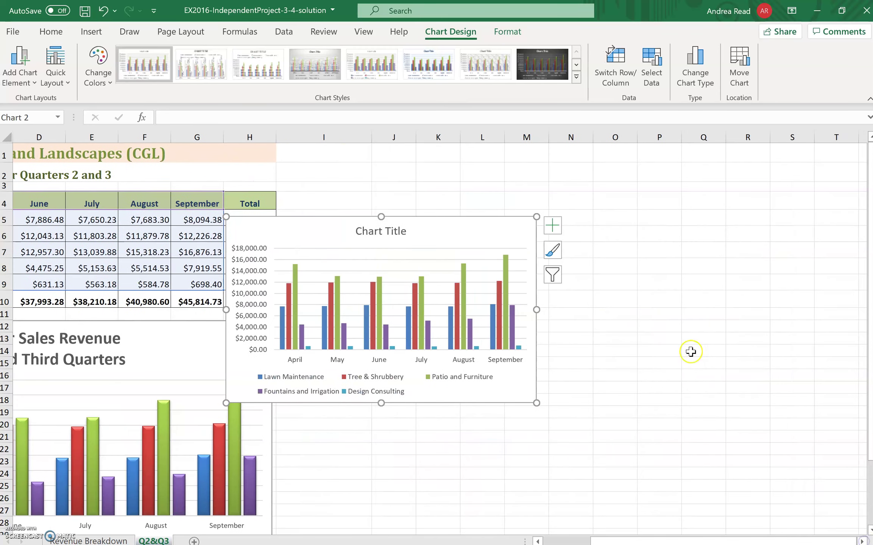
pyautogui.moveTo(427, 237); pyautogui.dragTo(514, 219)
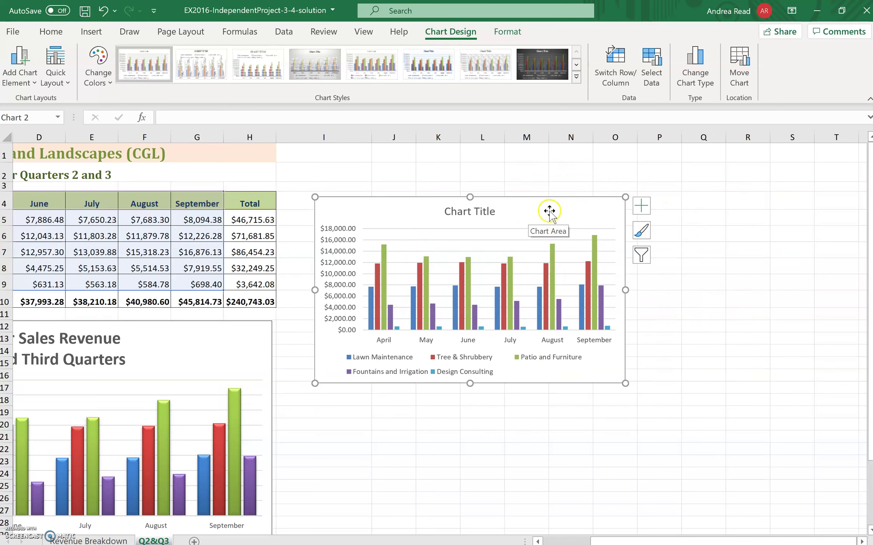
pyautogui.moveTo(555, 197); pyautogui.dragTo(610, 209)
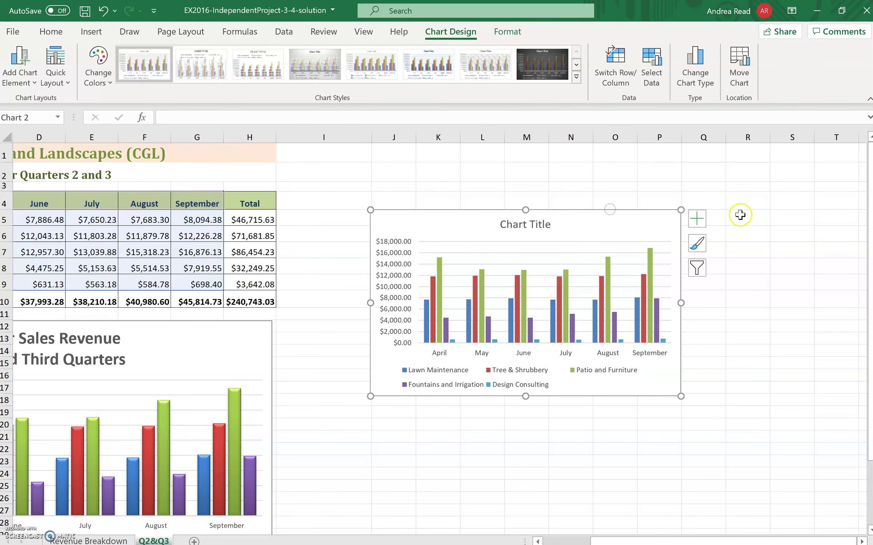
pyautogui.moveTo(682, 207); pyautogui.dragTo(773, 173)
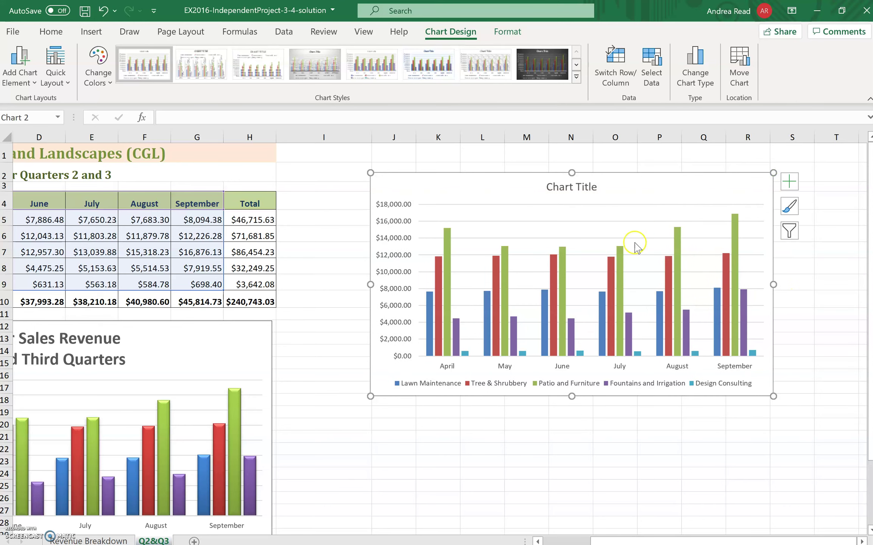
# Step: Widen the new column chart to about nine columns, keep its original height, and place it beside the Total column, spanning roughly columns I to R
pyautogui.moveTo(371, 284); pyautogui.dragTo(307, 286)
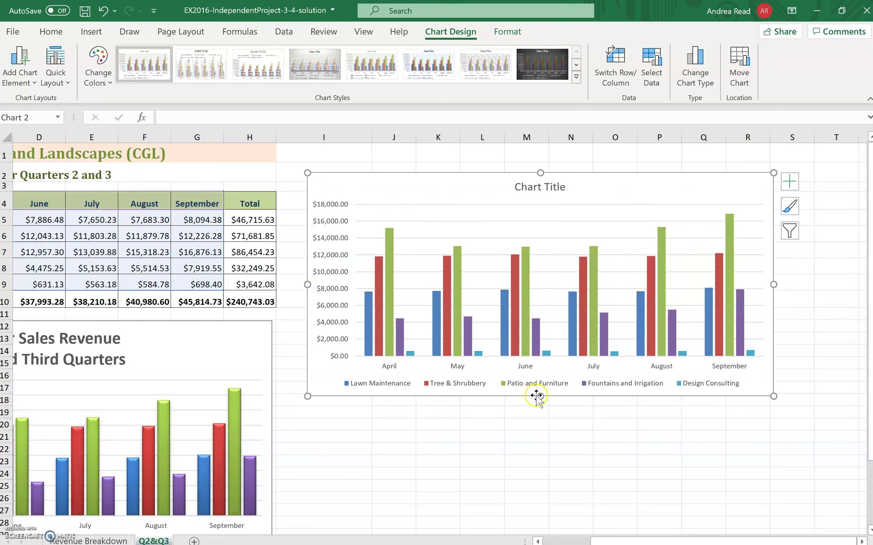
pyautogui.moveTo(542, 397); pyautogui.dragTo(555, 478)
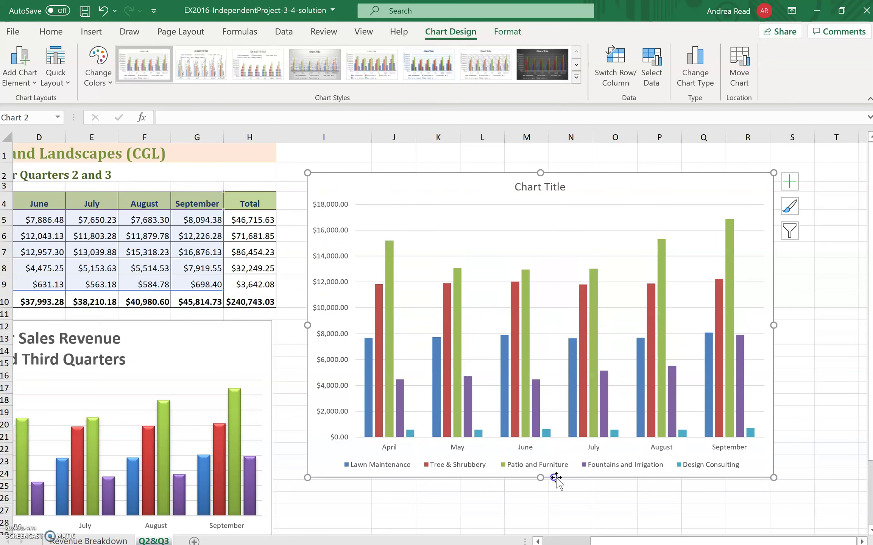
pyautogui.click(104, 11)
pyautogui.moveTo(464, 179)
pyautogui.mouseDown()
pyautogui.moveTo(493, 295)
pyautogui.moveTo(549, 251)
pyautogui.moveTo(527, 232)
pyautogui.mouseUp()
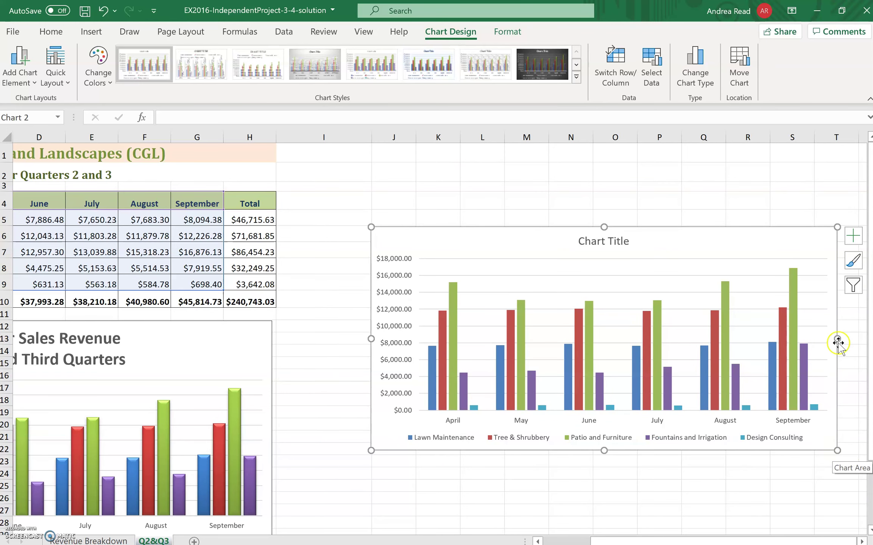
pyautogui.moveTo(687, 229); pyautogui.dragTo(606, 178)
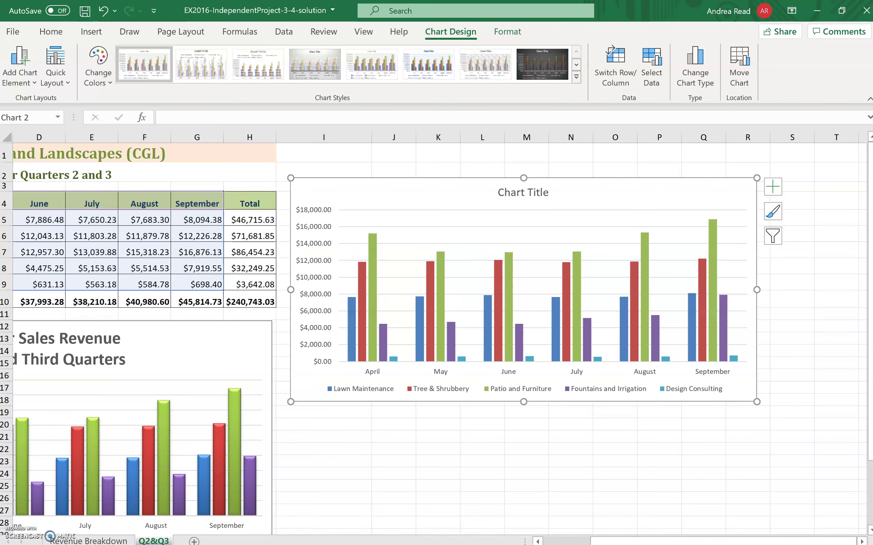
# Step: Cut the column chart from Q2&Q3 onto a new worksheet and place it at about columns C to L, rows 8 to 25
pyautogui.click(193, 540)
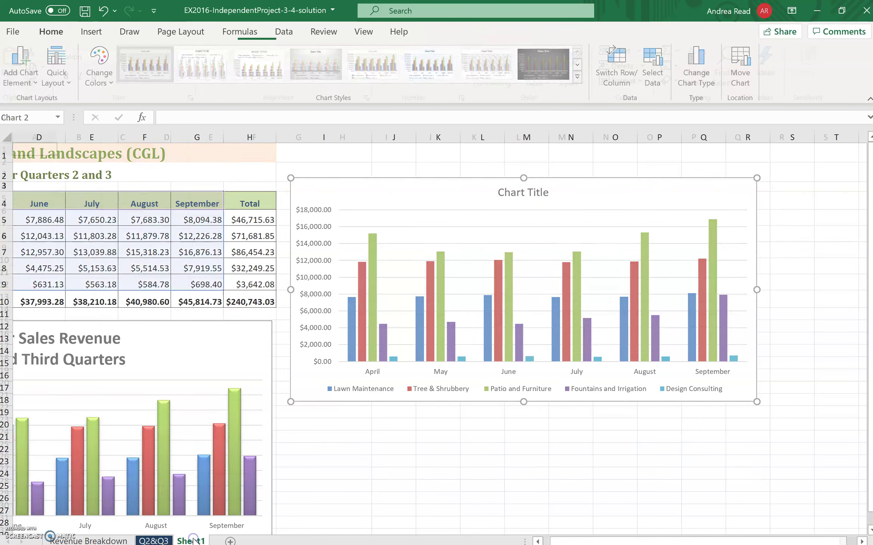
pyautogui.hotkey('ctrl', 'v')
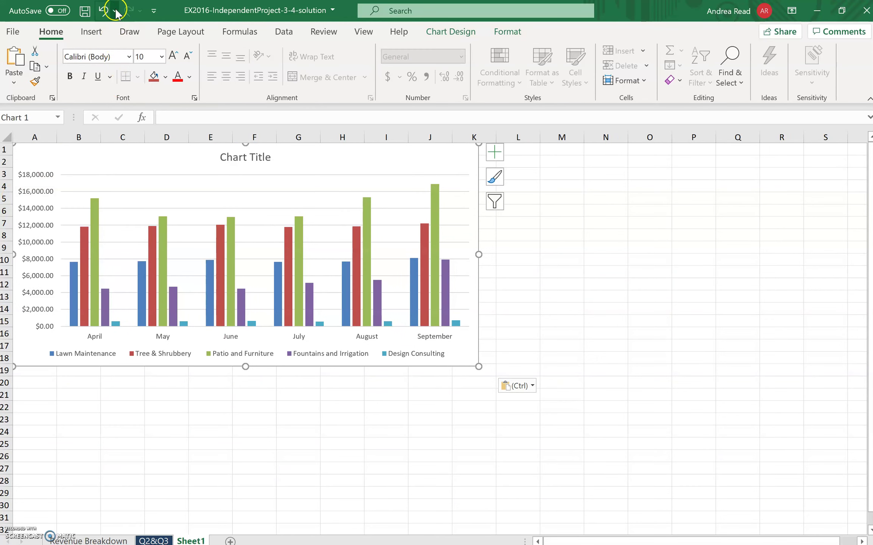
pyautogui.click(386, 204)
pyautogui.moveTo(385, 203); pyautogui.dragTo(395, 227)
pyautogui.click(103, 9)
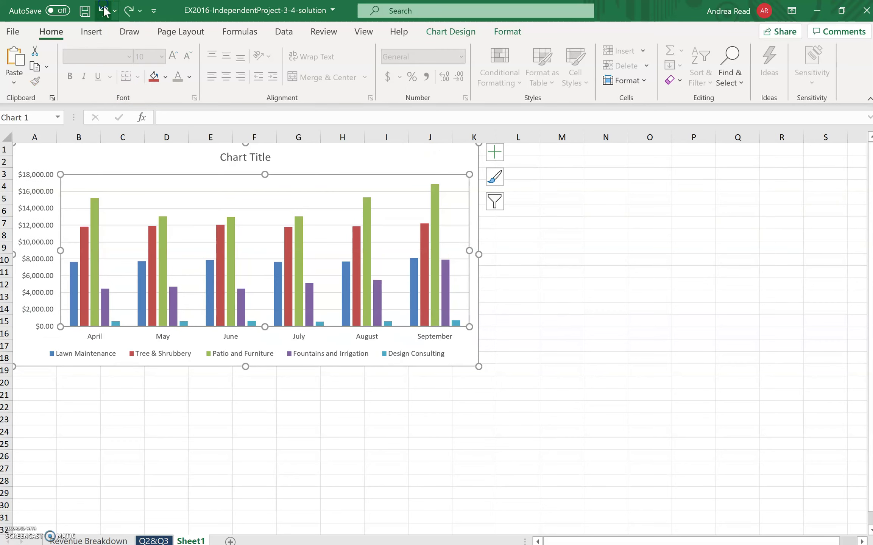
pyautogui.moveTo(479, 162); pyautogui.dragTo(564, 249)
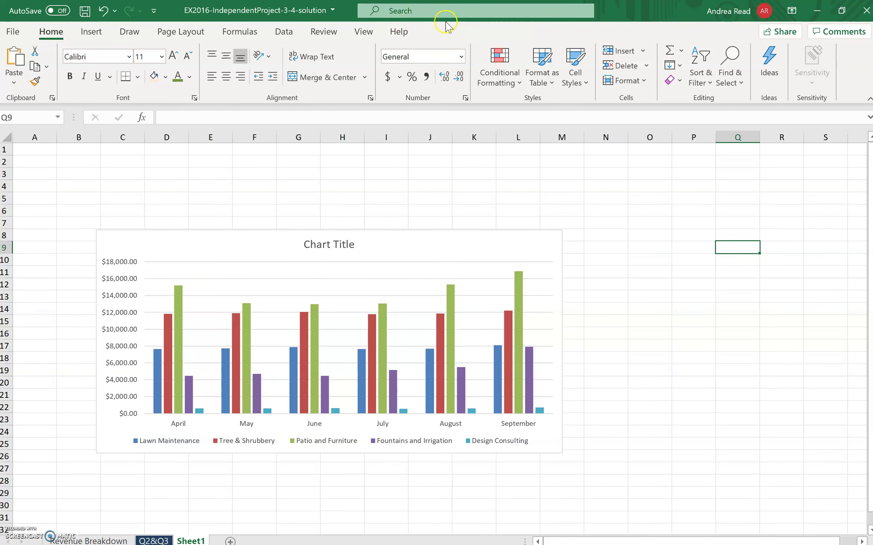
# Step: Move the column chart to its own new chart sheet named "HOw to Name IT"
pyautogui.click(423, 239)
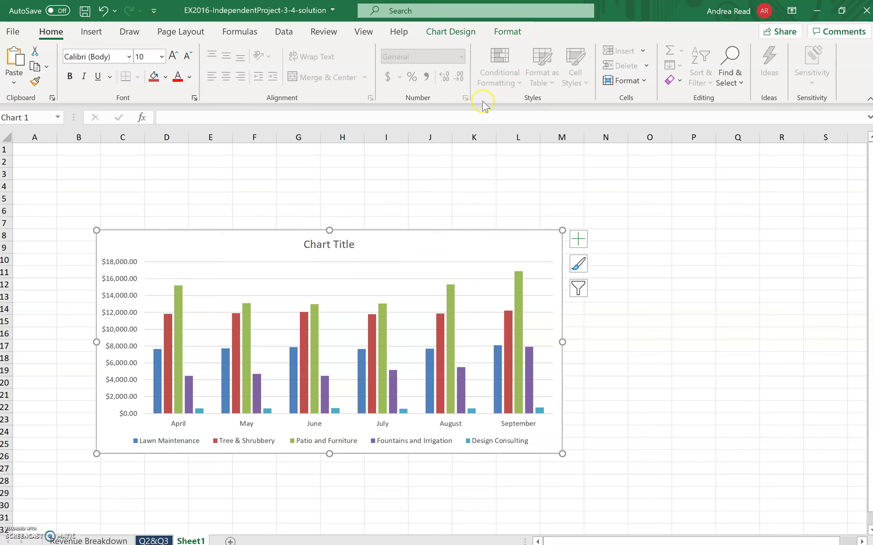
pyautogui.click(454, 33)
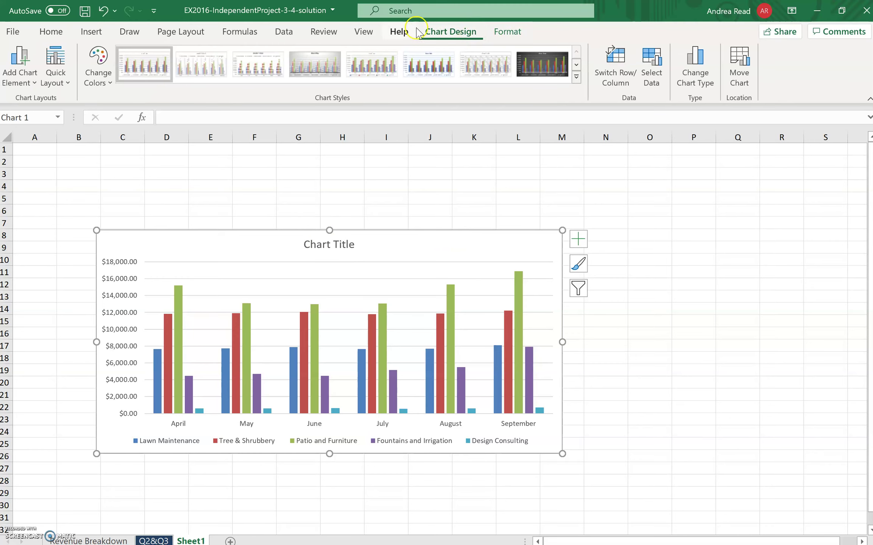
pyautogui.click(740, 76)
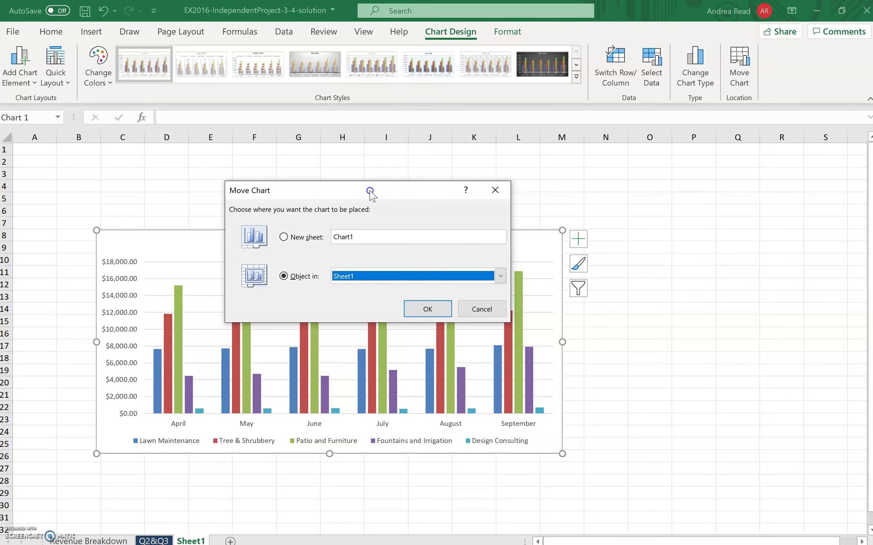
pyautogui.moveTo(352, 184); pyautogui.dragTo(373, 143)
pyautogui.click(304, 196)
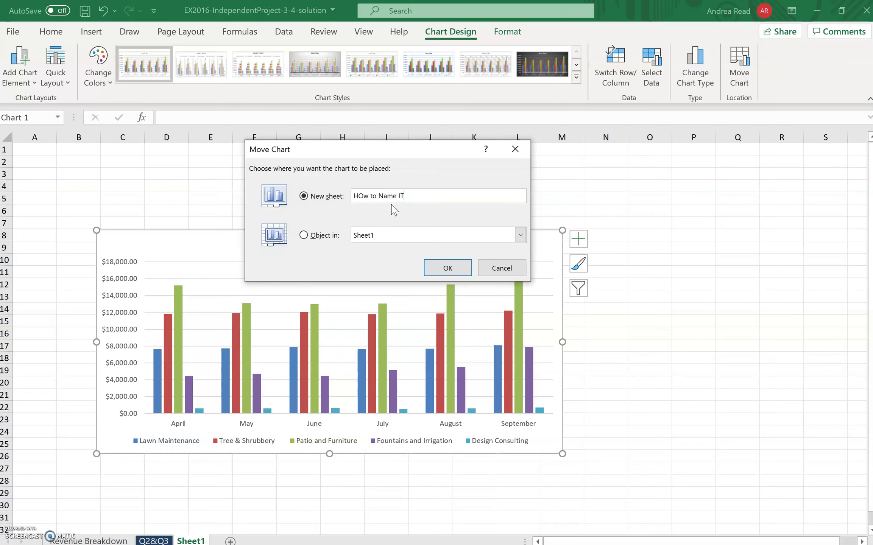
pyautogui.click(446, 268)
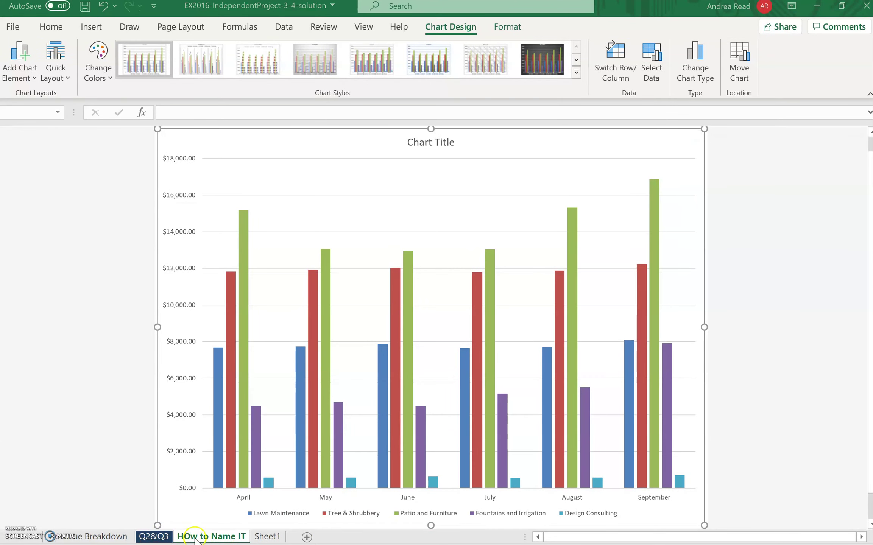
# Step: Delete the empty Sheet1 worksheet
pyautogui.click(266, 537)
pyautogui.rightClick(264, 537)
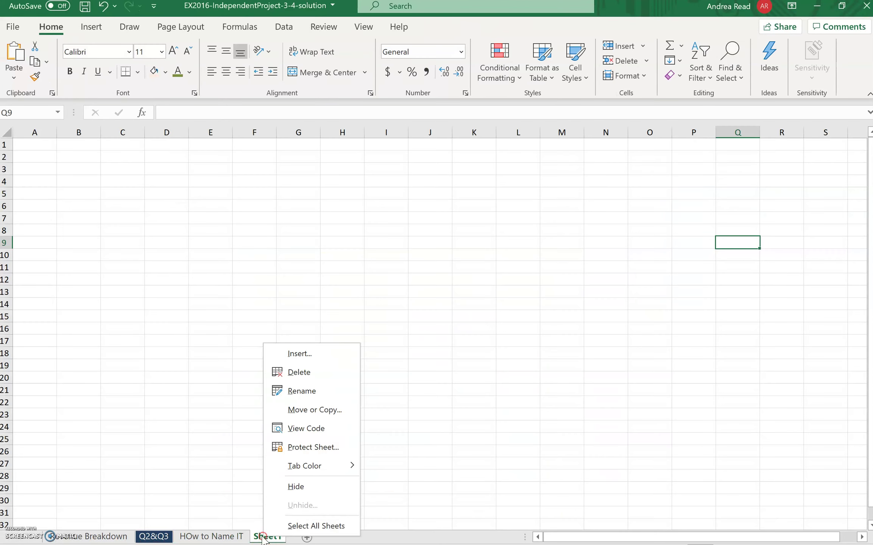
pyautogui.click(299, 372)
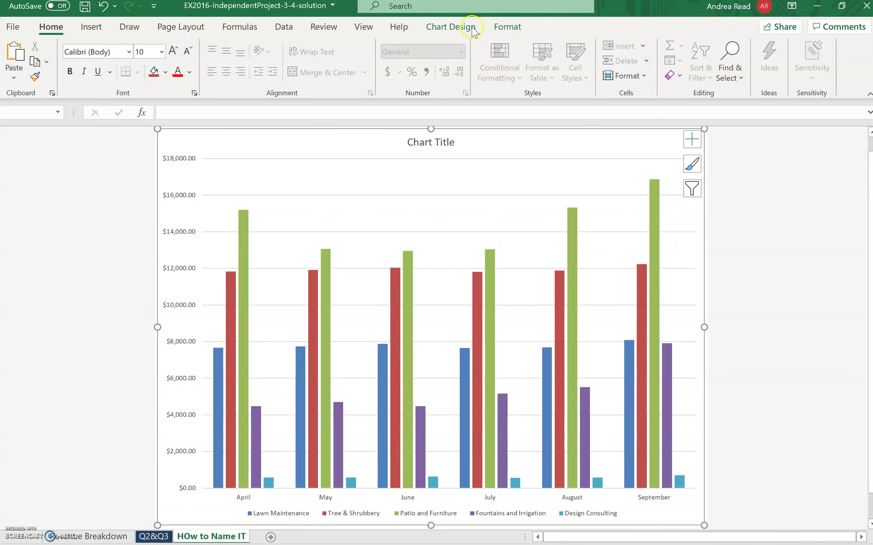
pyautogui.click(451, 26)
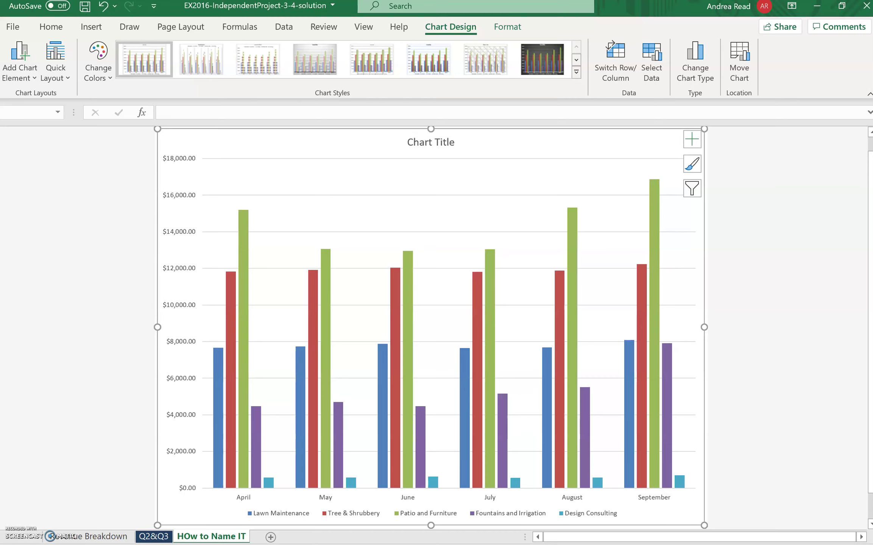
# Step: Check the column and pie chart skills in the capstone instructions PDF, and view the pie chart on the Revenue Breakdown sheet
pyautogui.hotkey('alt', 'Tab')
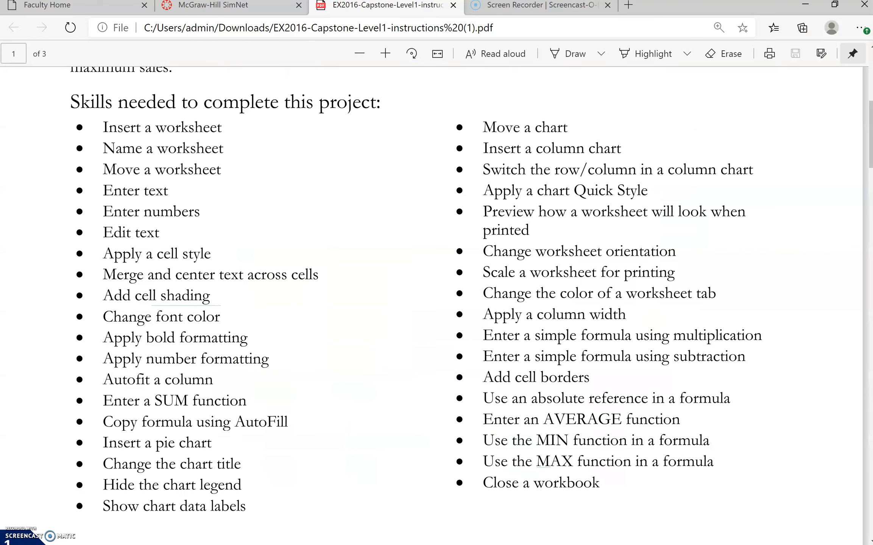
pyautogui.moveTo(471, 148); pyautogui.dragTo(636, 134)
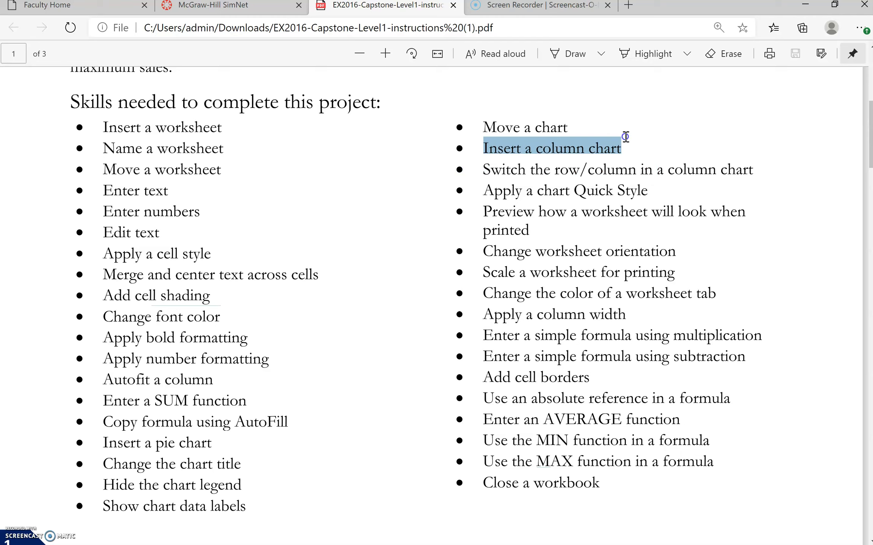
pyautogui.moveTo(102, 442); pyautogui.dragTo(220, 438)
pyautogui.press('super+Down')
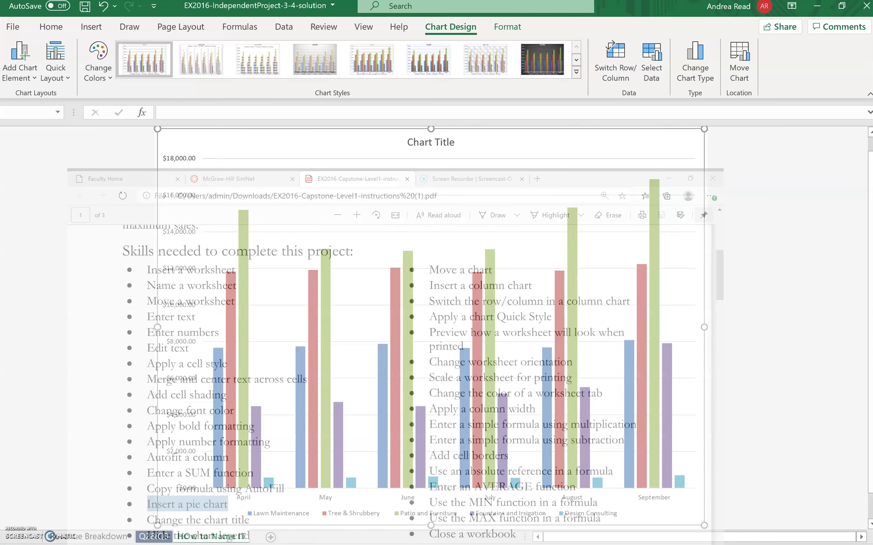
pyautogui.click(107, 537)
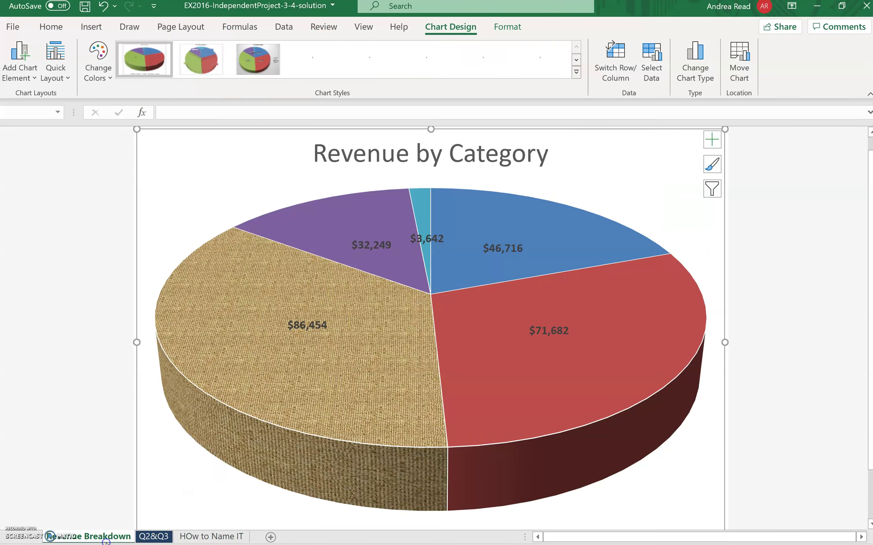
# Step: On the Q2&Q3 sheet, select the revenue categories in A4:A9 together with the totals in H4:H9
pyautogui.click(153, 536)
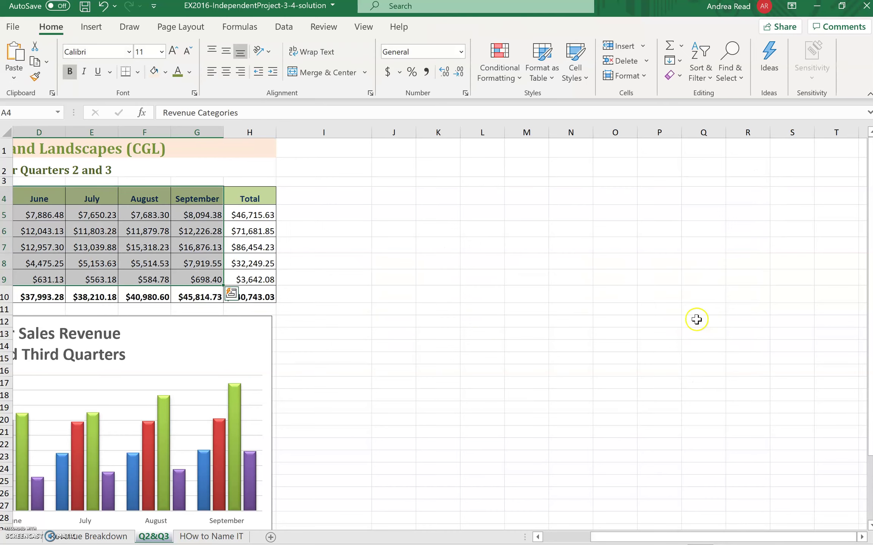
pyautogui.moveTo(790, 535); pyautogui.dragTo(662, 503)
pyautogui.click(688, 402)
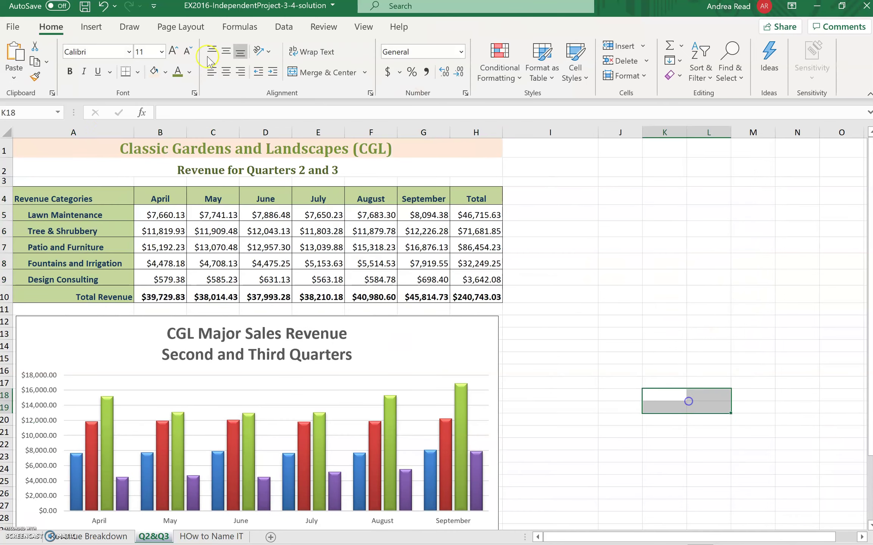
pyautogui.moveTo(48, 197); pyautogui.dragTo(402, 275)
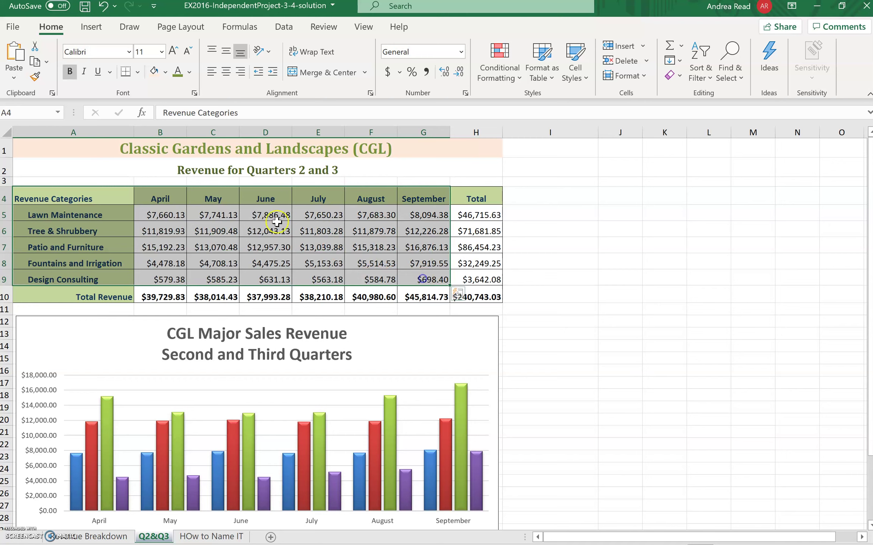
pyautogui.click(88, 231)
pyautogui.click(88, 205)
pyautogui.moveTo(88, 206); pyautogui.dragTo(91, 279)
pyautogui.moveTo(79, 201); pyautogui.dragTo(88, 276)
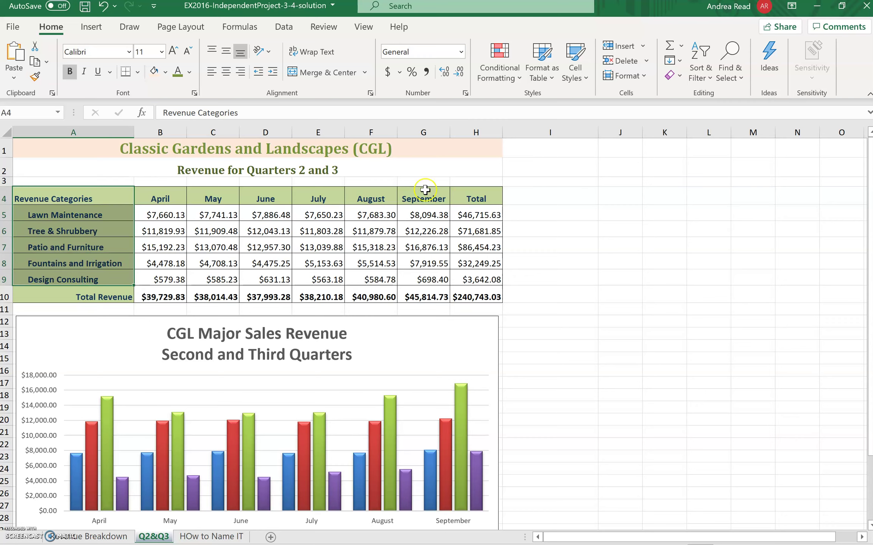
pyautogui.moveTo(491, 195); pyautogui.dragTo(491, 279)
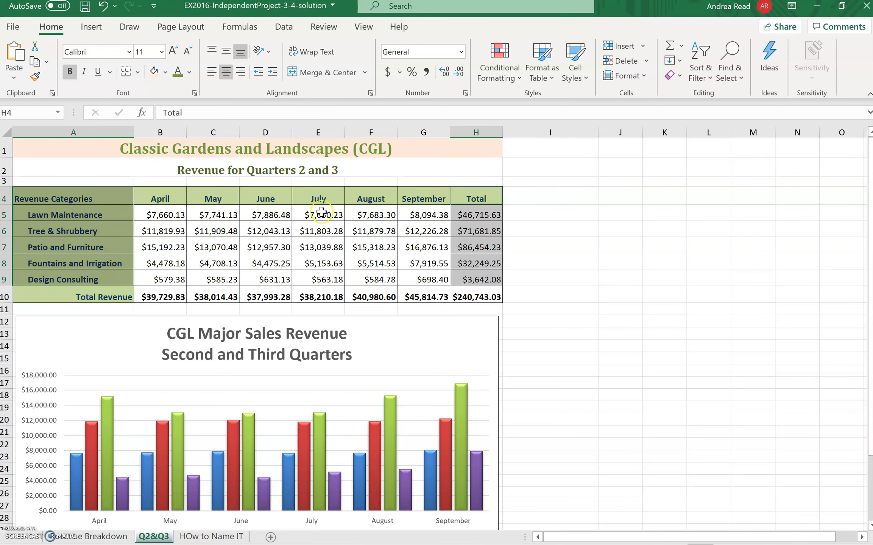
# Step: Preview the recommended pie chart for the selected categories and totals without inserting it
pyautogui.click(91, 26)
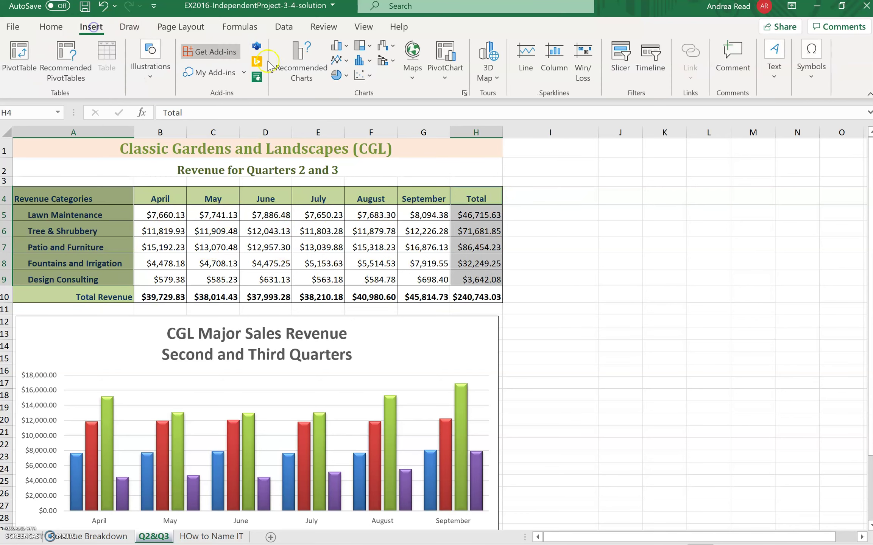
pyautogui.click(302, 75)
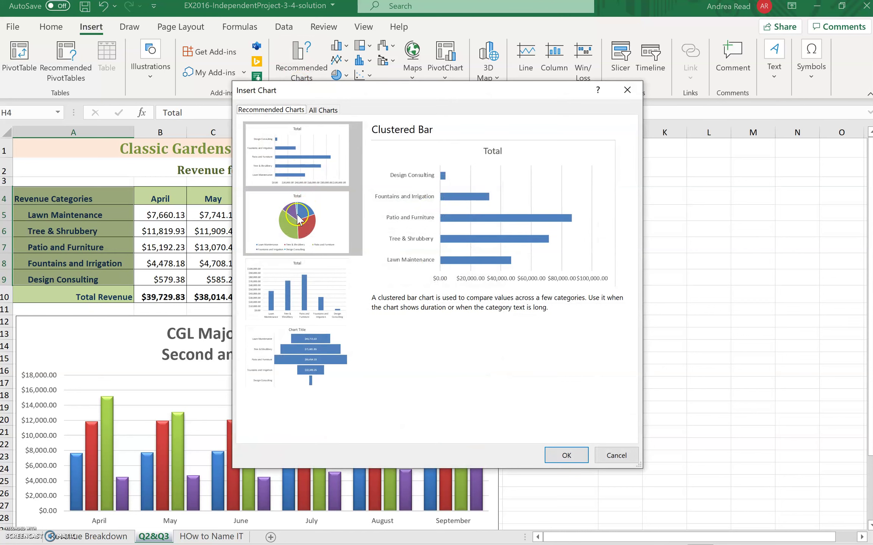
pyautogui.click(299, 222)
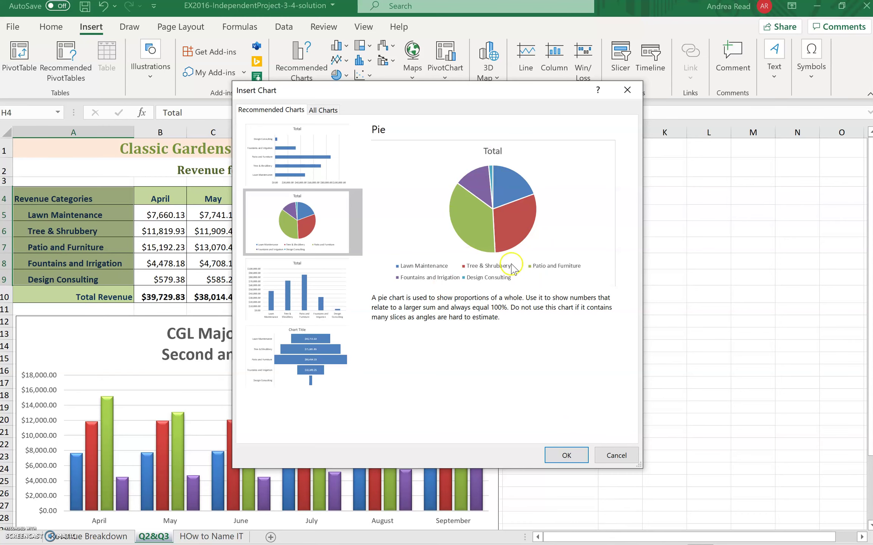
pyautogui.click(616, 456)
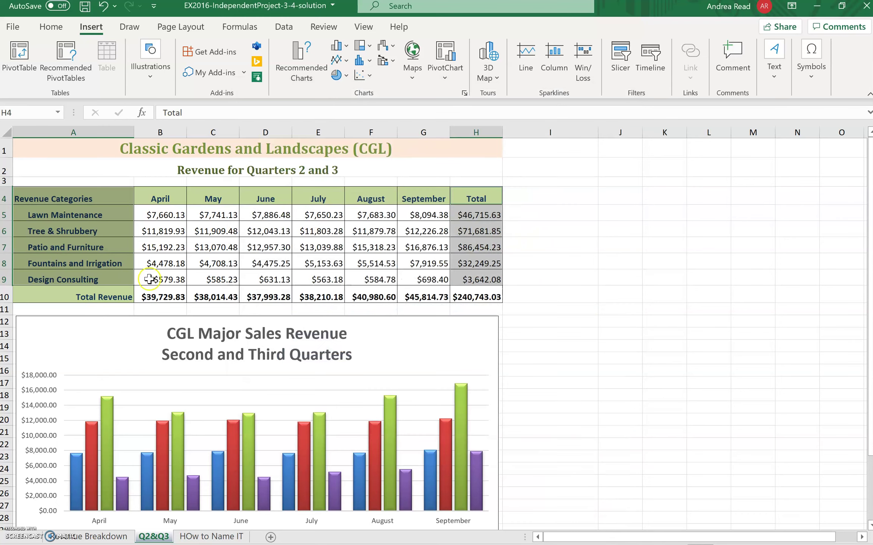
# Step: Select the ranges A4:A9 and H4:H9 by reference and insert a 3-D pie chart of the category totals
pyautogui.click(87, 271)
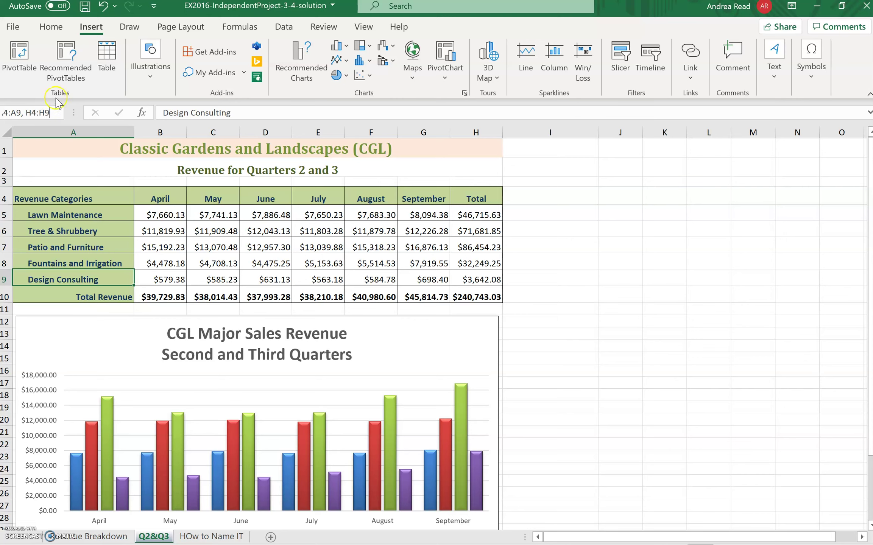
pyautogui.press('Return')
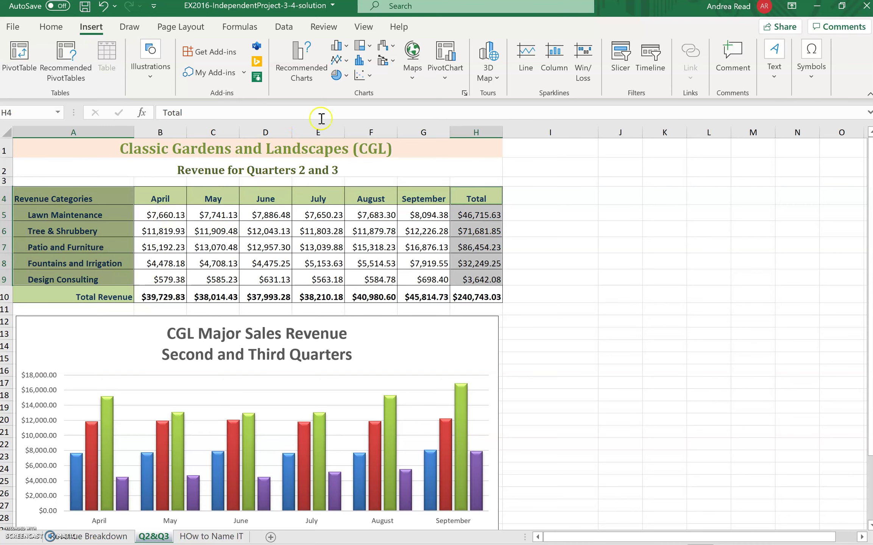
pyautogui.click(301, 72)
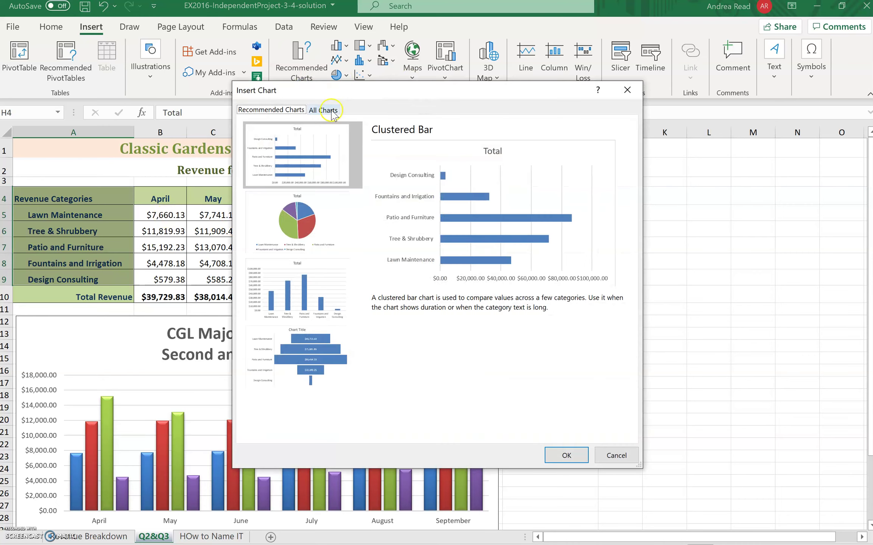
pyautogui.click(330, 112)
pyautogui.click(267, 192)
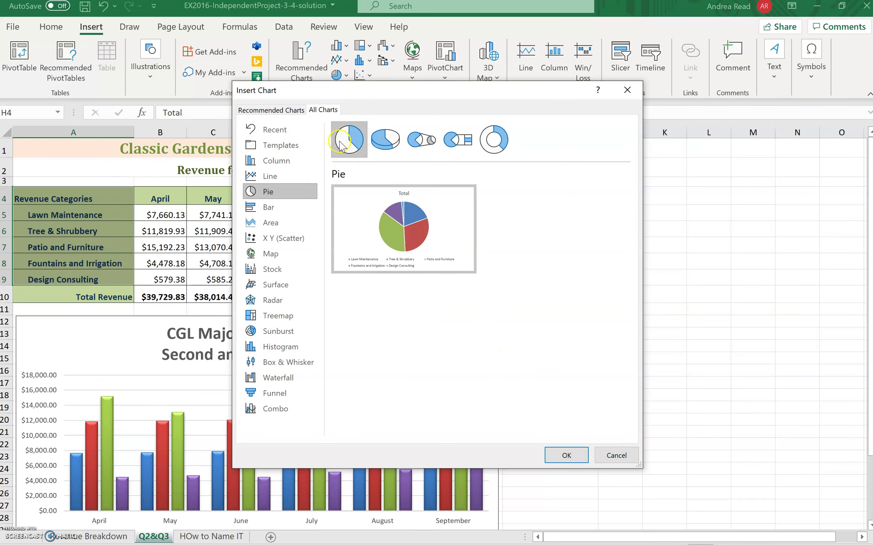
pyautogui.click(385, 140)
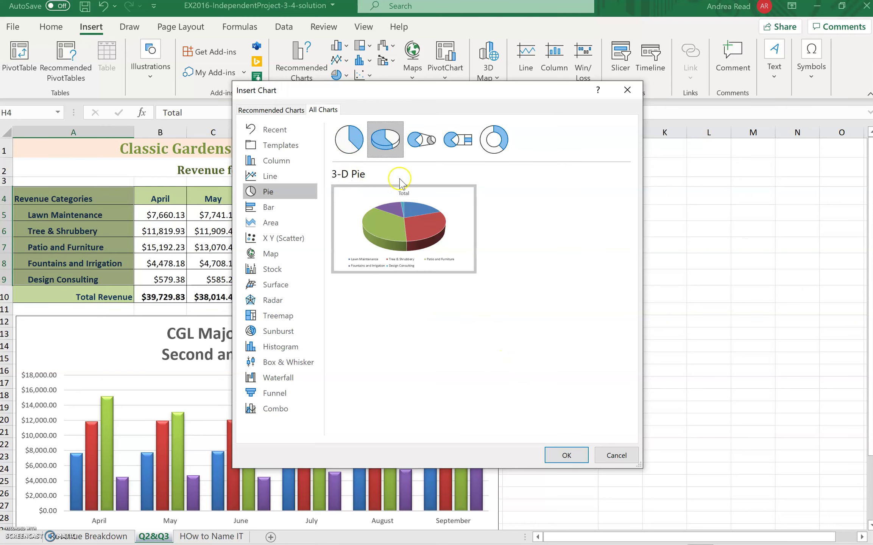
pyautogui.click(561, 455)
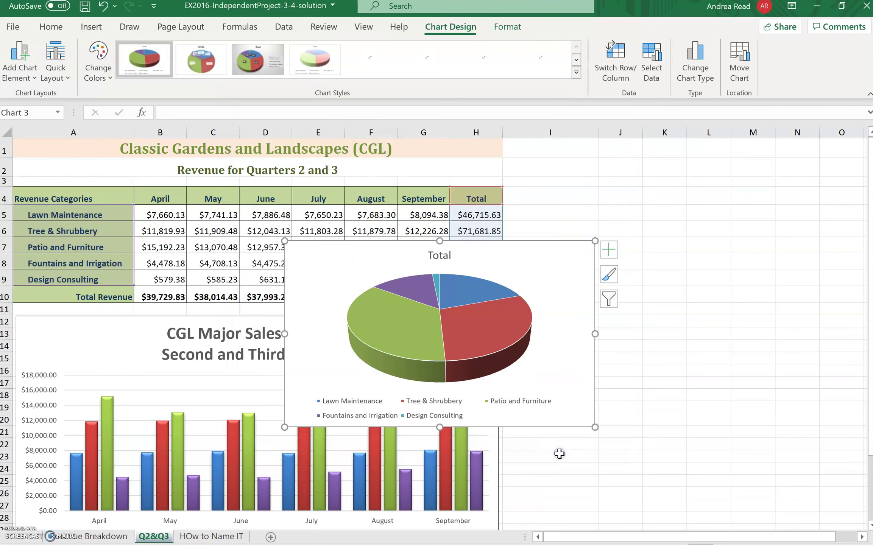
# Step: Move the 3-D pie chart into the empty area beside the revenue table, and preview the new-sheet option for moving it without applying it
pyautogui.moveTo(522, 281); pyautogui.dragTo(747, 217)
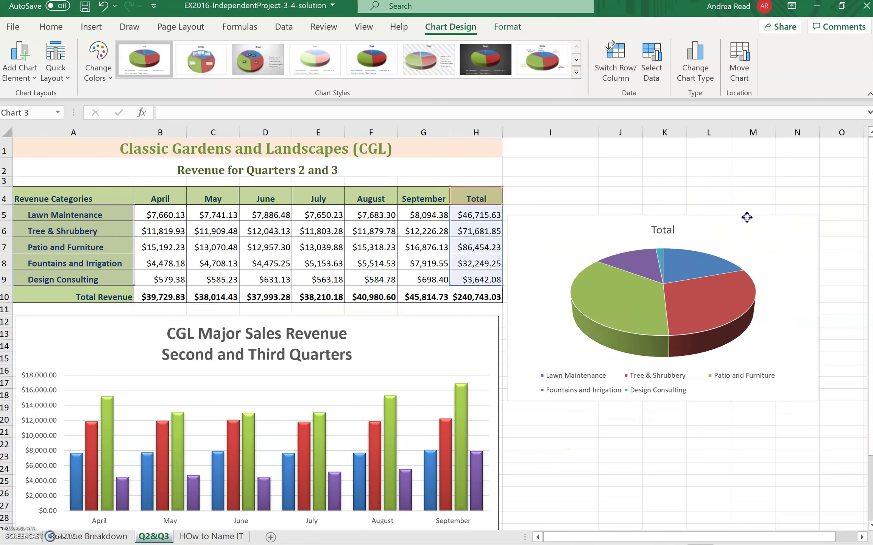
pyautogui.click(737, 65)
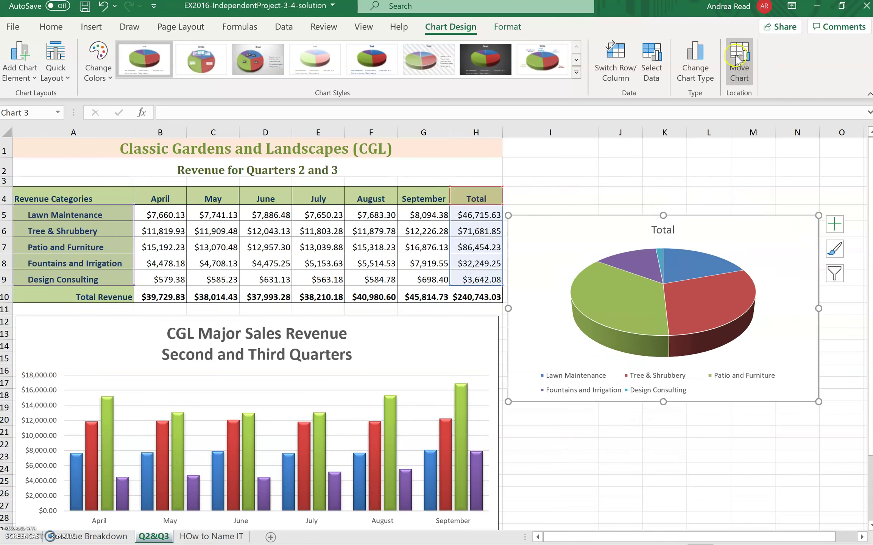
pyautogui.click(304, 191)
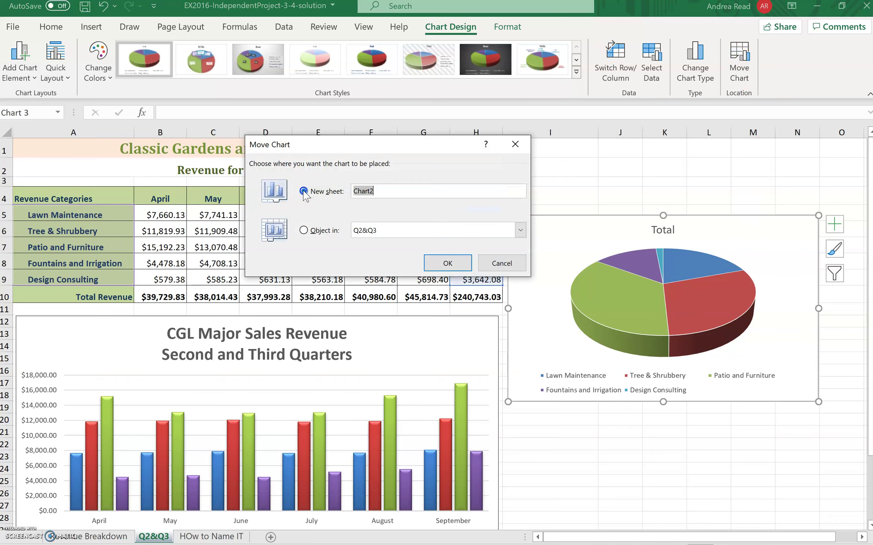
pyautogui.click(515, 144)
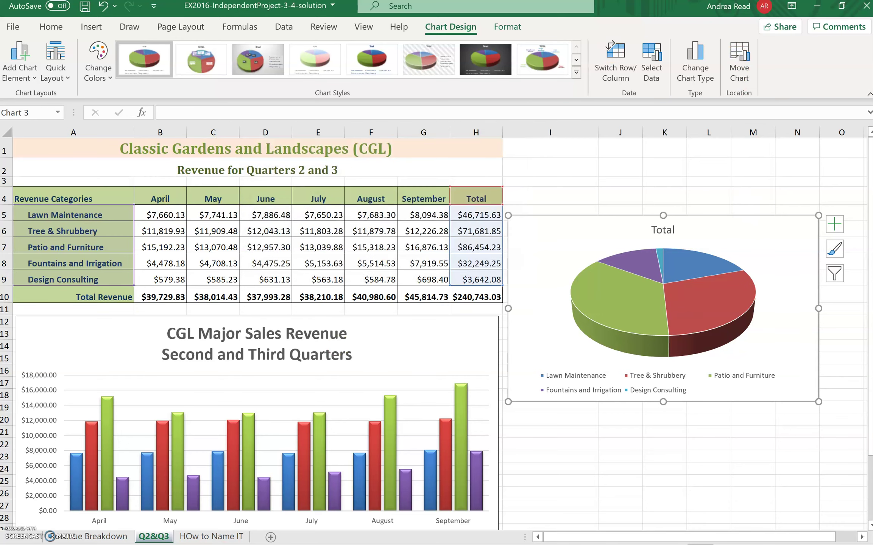
# Step: Switch to the capstone instructions PDF and review the pie chart, chart title, chart legend and data label skills
pyautogui.hotkey('alt', 'Tab')
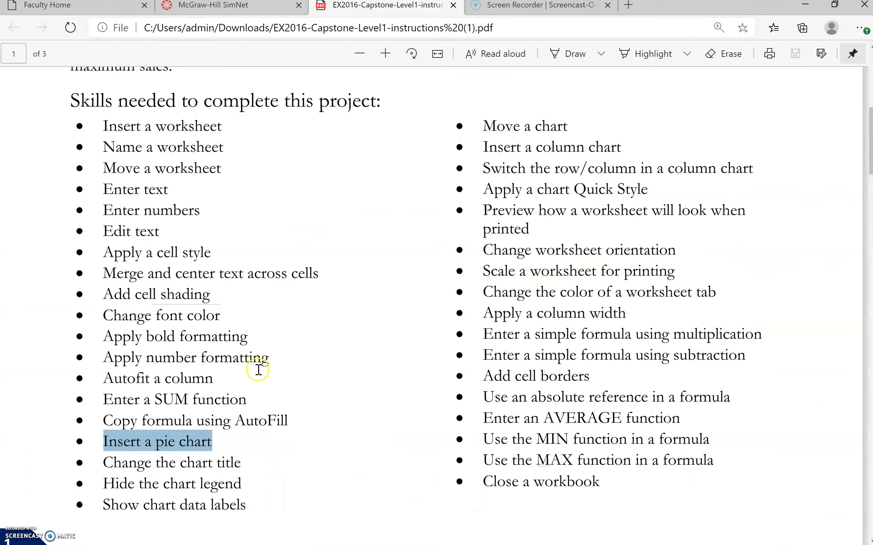
pyautogui.scroll(-3, 257, 366)
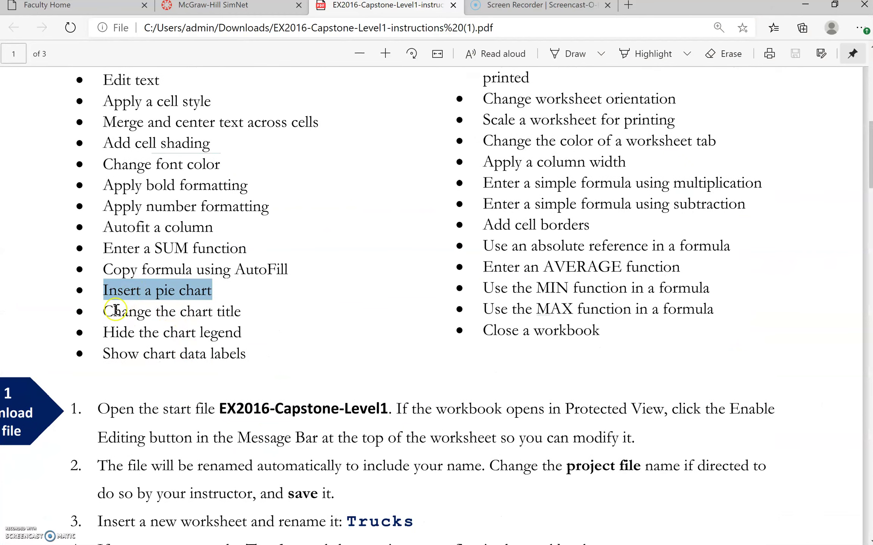
pyautogui.moveTo(180, 312); pyautogui.dragTo(252, 309)
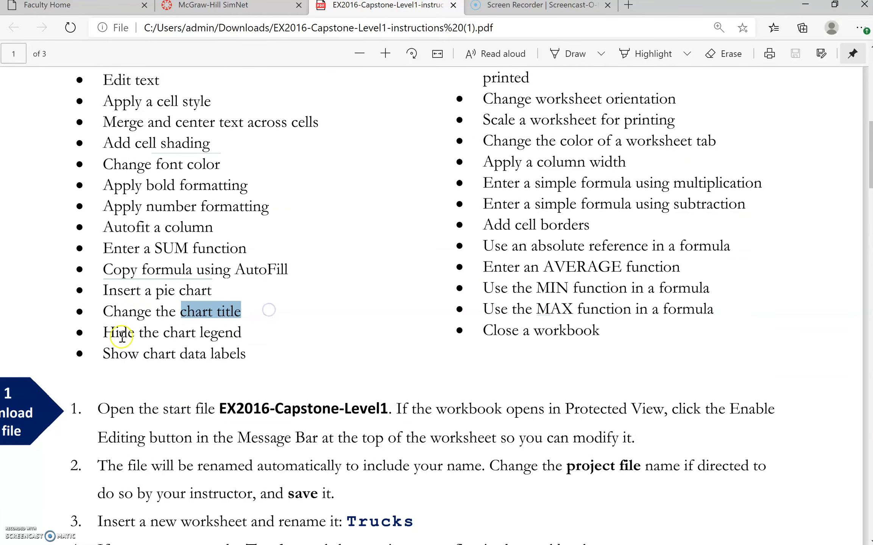
pyautogui.moveTo(163, 333); pyautogui.dragTo(252, 336)
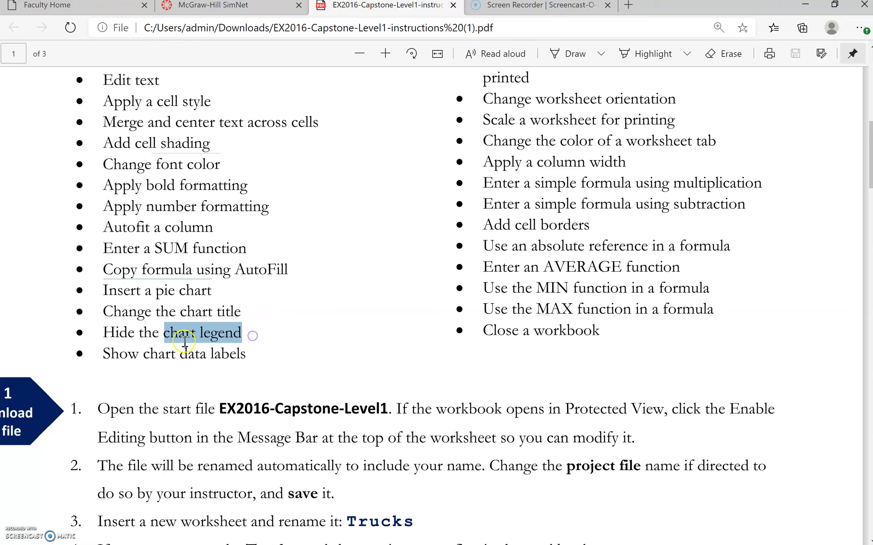
pyautogui.moveTo(177, 355); pyautogui.dragTo(255, 358)
pyautogui.scroll(4, 335, 352)
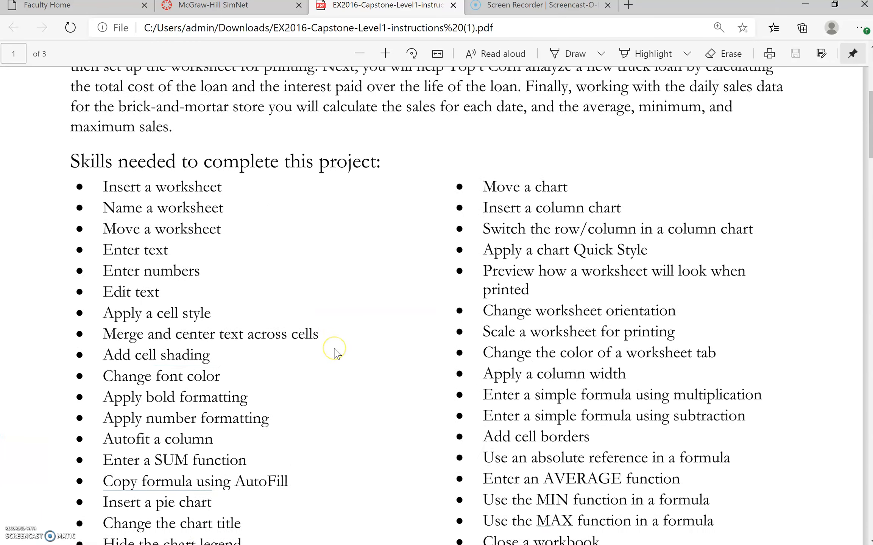
pyautogui.scroll(-3, 335, 352)
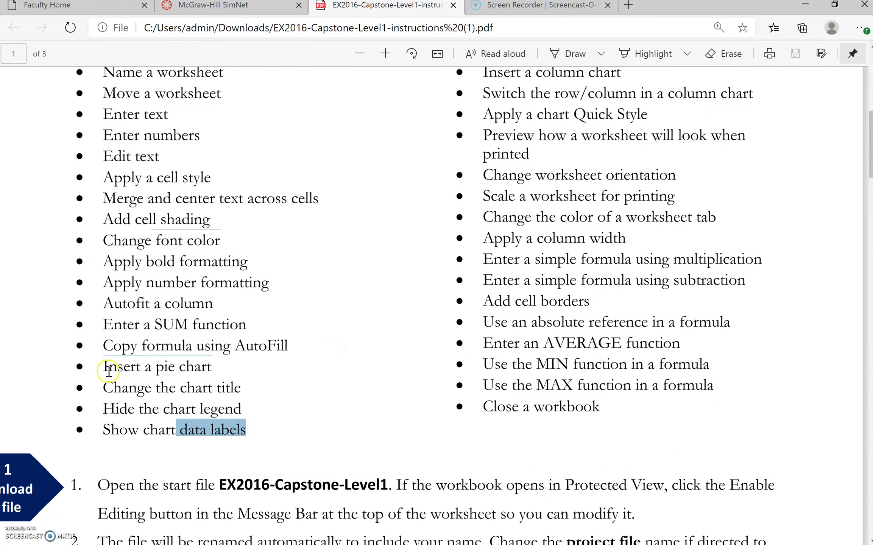
pyautogui.moveTo(105, 366); pyautogui.dragTo(272, 428)
pyautogui.keyDown('shift'); pyautogui.click(219, 415); pyautogui.keyUp('shift')
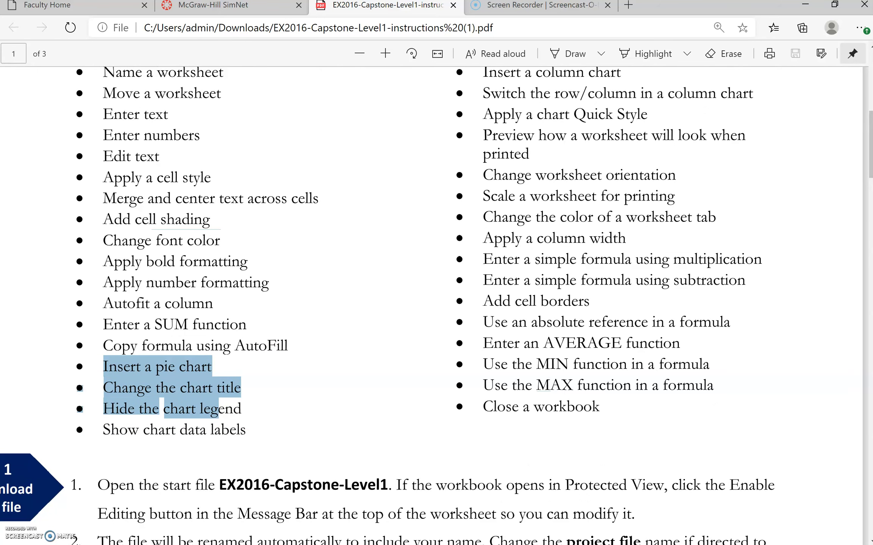
# Step: Switch back to the Excel workbook, open the Revenue Breakdown sheet and examine the pie chart's "Revenue by Category" title
pyautogui.click(264, 543)
pyautogui.click(248, 535)
pyautogui.click(89, 535)
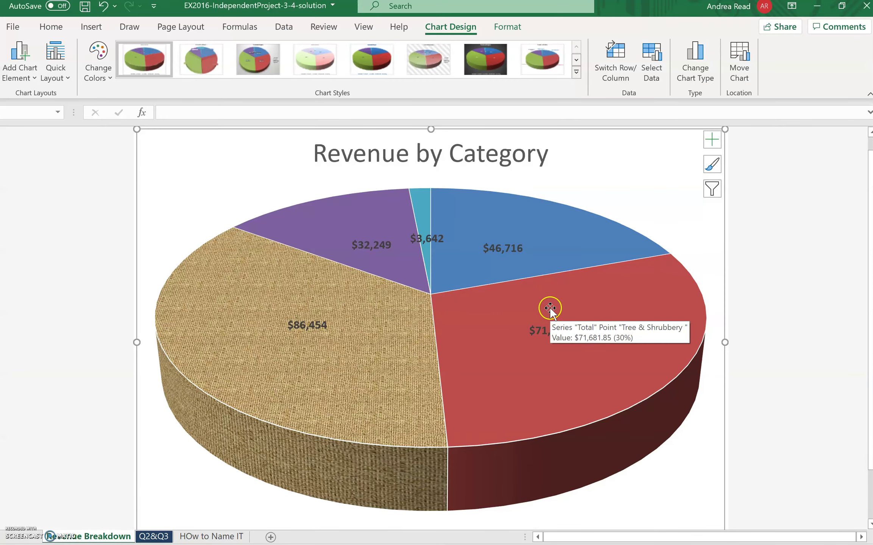
pyautogui.click(498, 143)
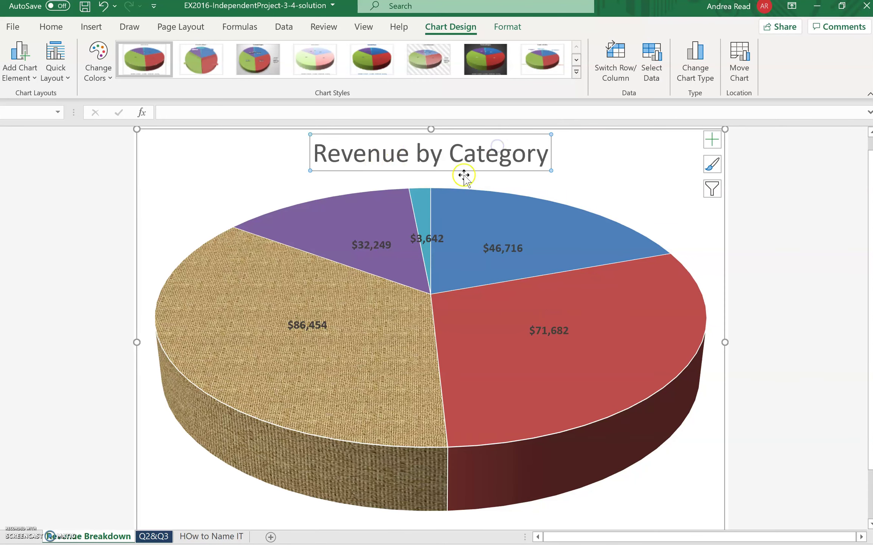
pyautogui.click(643, 190)
pyautogui.click(432, 151)
pyautogui.moveTo(312, 154); pyautogui.dragTo(524, 162)
pyautogui.click(627, 172)
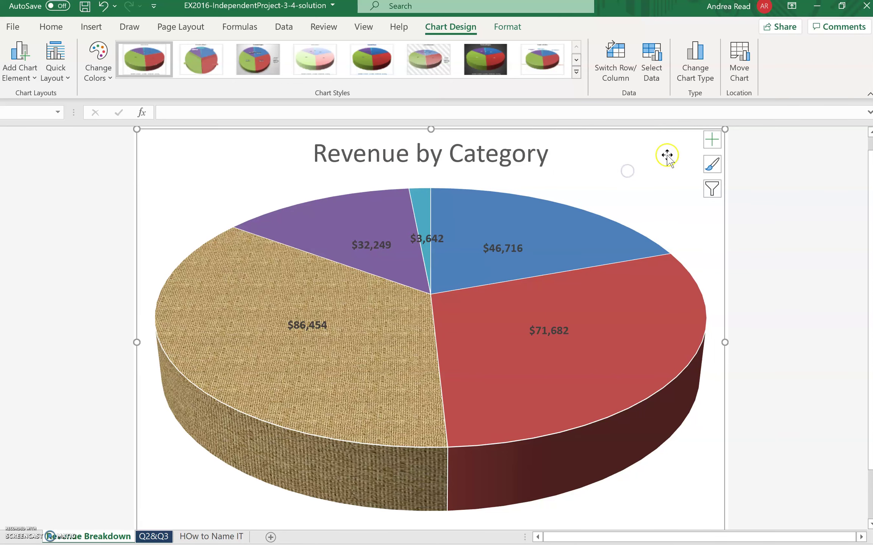
pyautogui.click(525, 156)
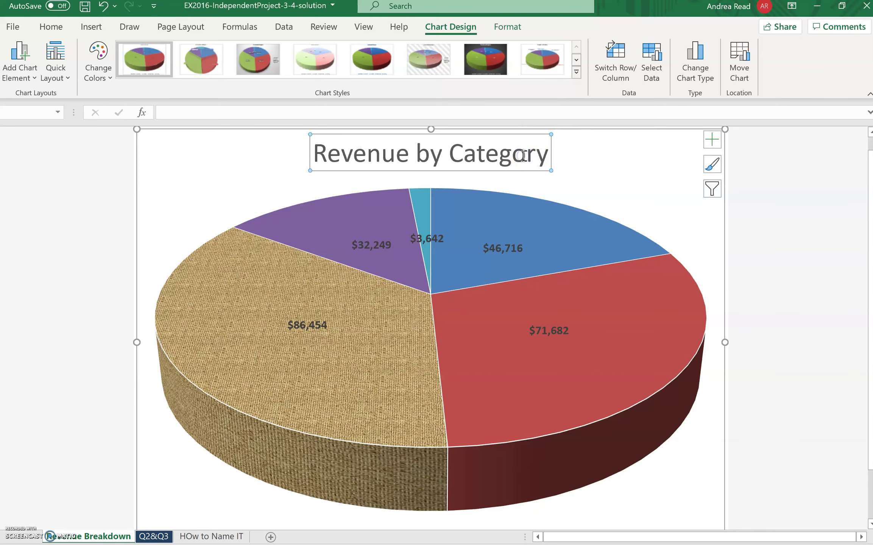
# Step: Turn the pie chart's title off and on again, and replace its text with "Type it Out"
pyautogui.click(712, 140)
pyautogui.click(736, 162)
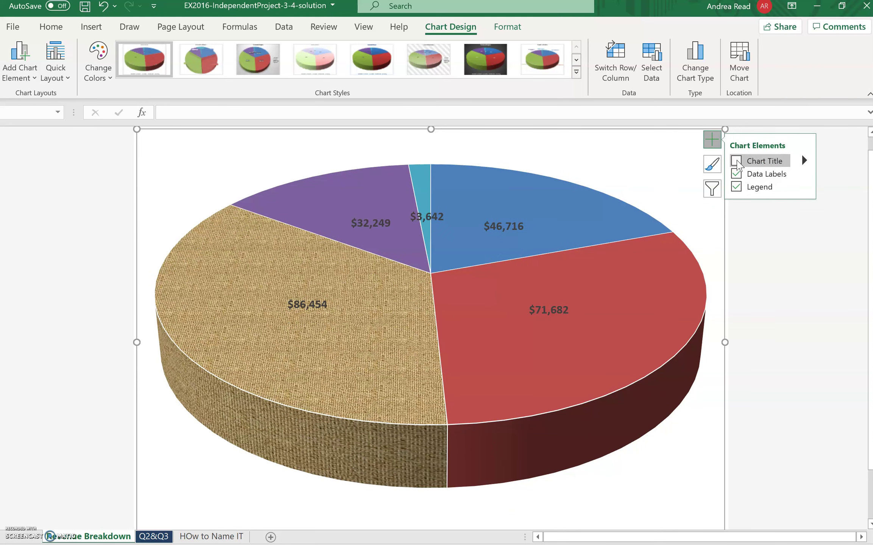
pyautogui.click(737, 161)
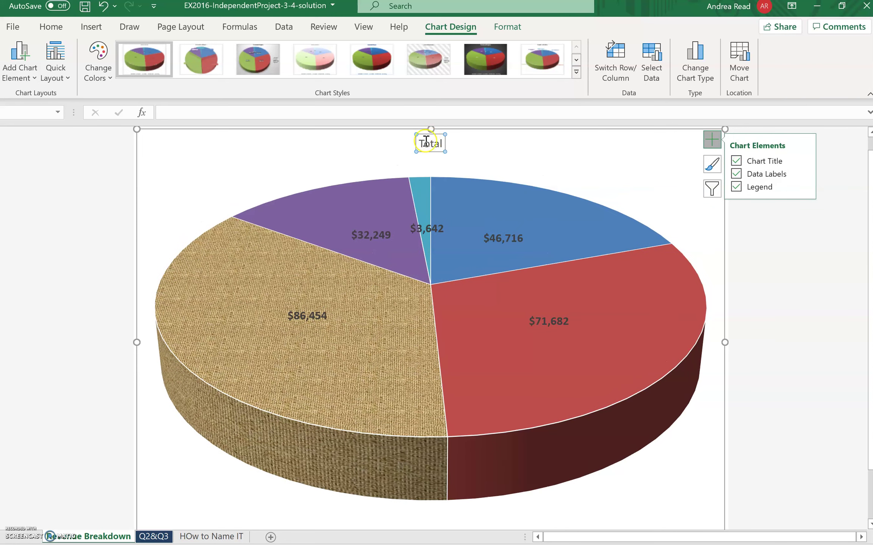
pyautogui.moveTo(419, 143); pyautogui.dragTo(451, 142)
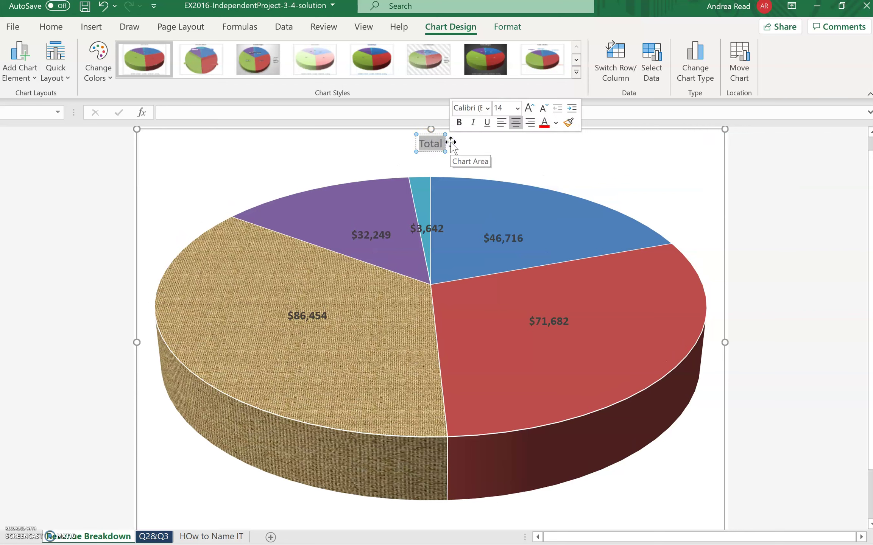
pyautogui.write('Type it Out')
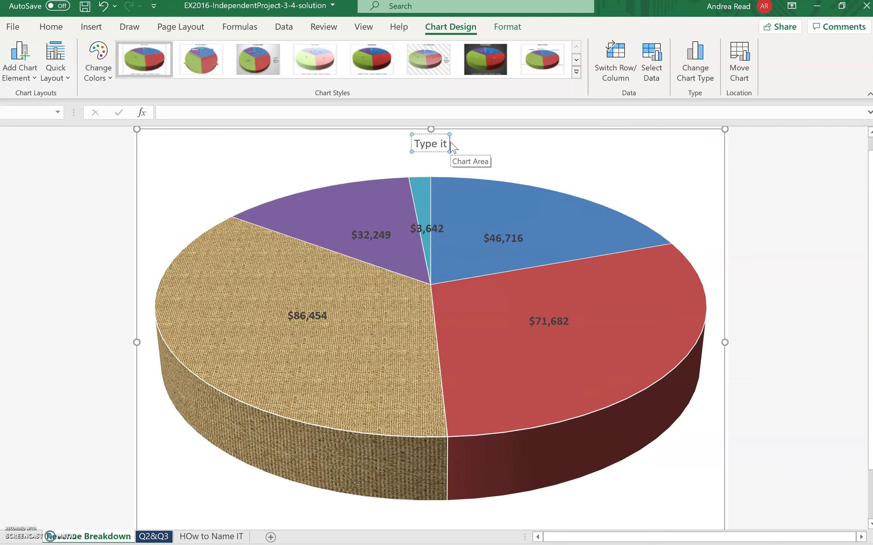
# Step: Set the font size of the "Type it Out" chart title to 36
pyautogui.click(429, 154)
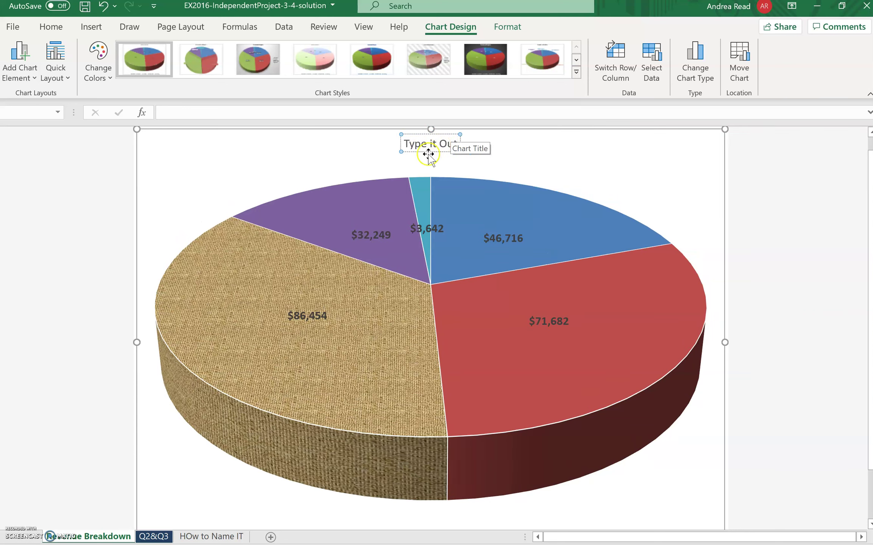
pyautogui.click(406, 140)
pyautogui.moveTo(407, 140); pyautogui.dragTo(459, 144)
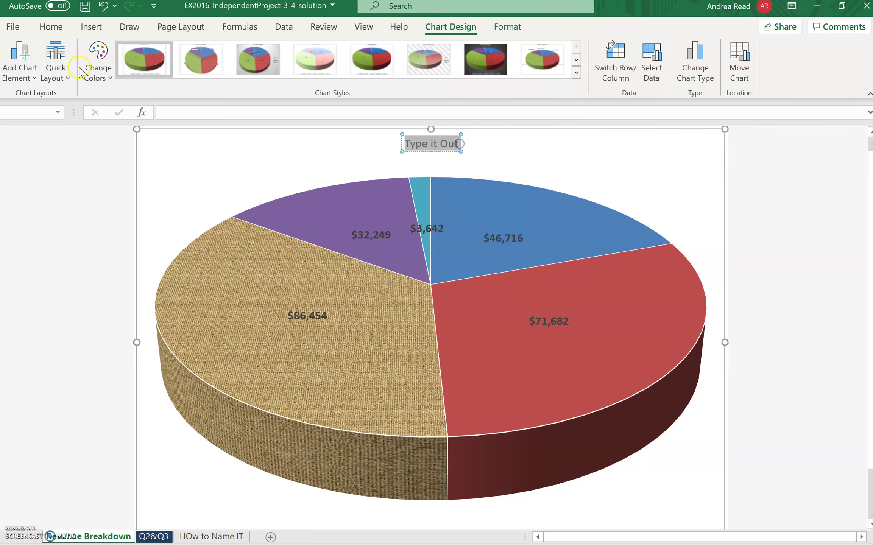
pyautogui.click(47, 27)
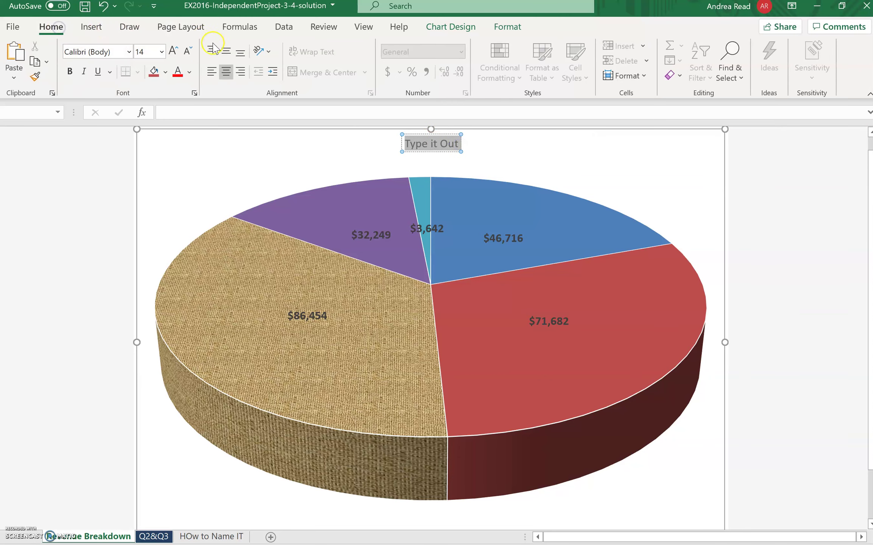
pyautogui.click(162, 52)
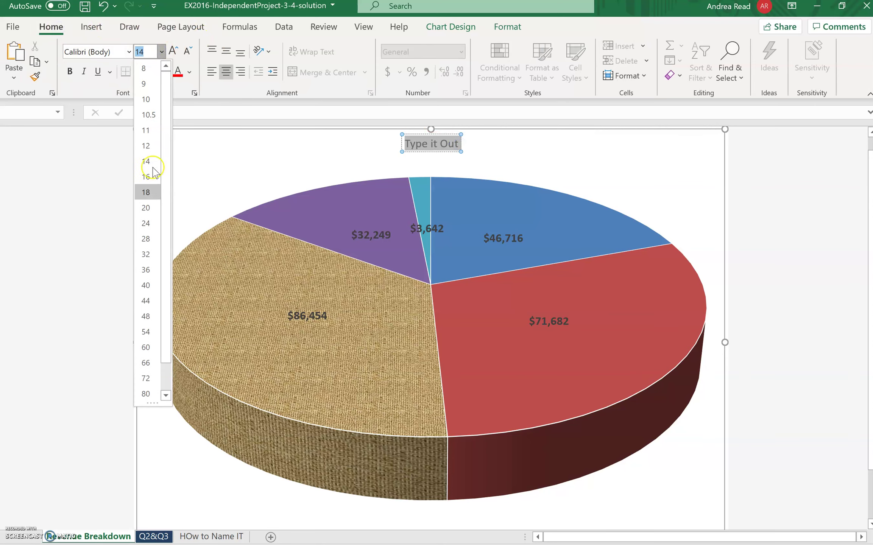
pyautogui.click(146, 271)
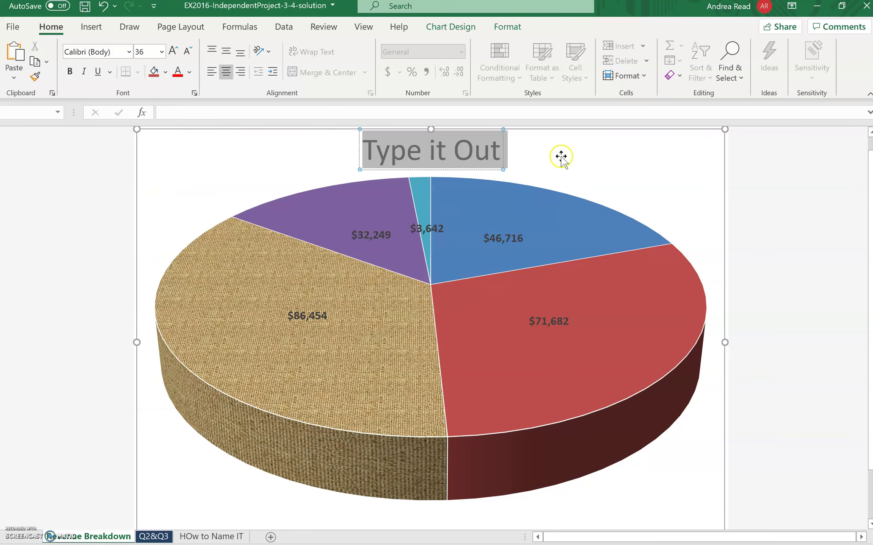
pyautogui.click(472, 157)
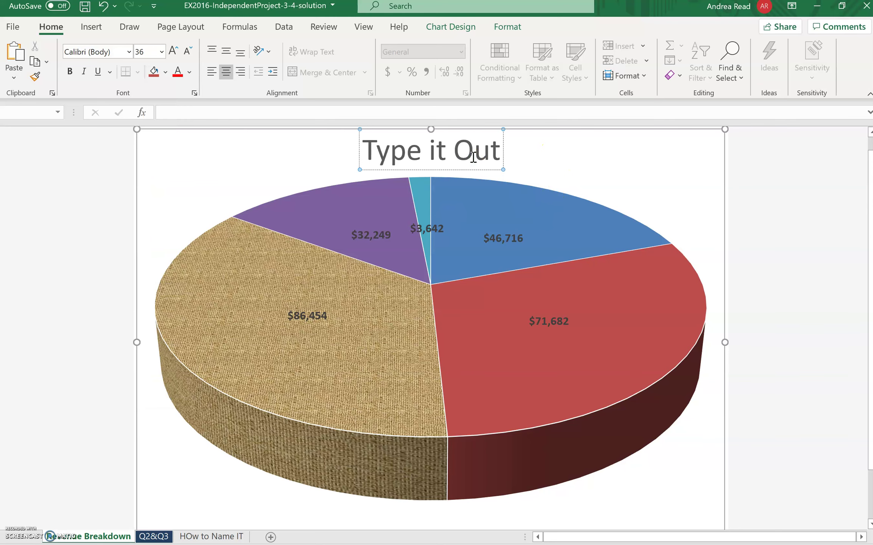
pyautogui.click(551, 148)
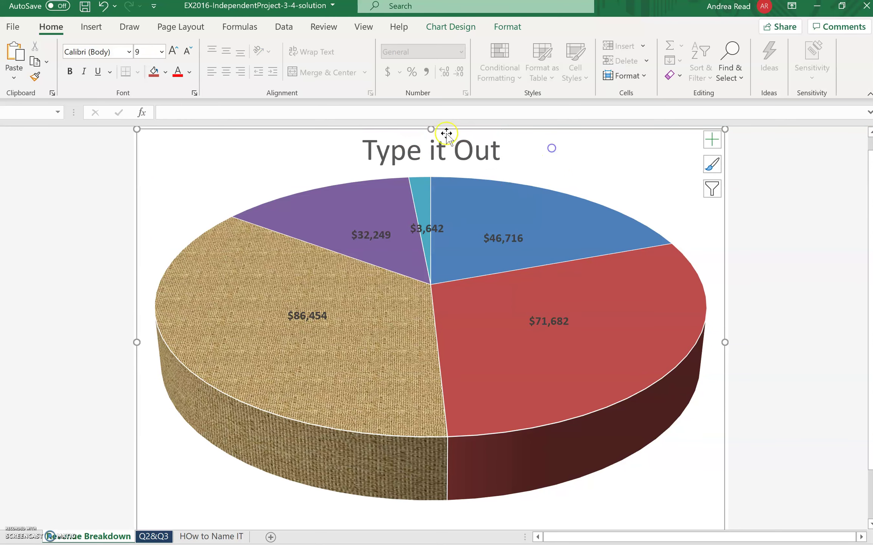
# Step: Examine the placement options for the pie chart's title
pyautogui.click(434, 145)
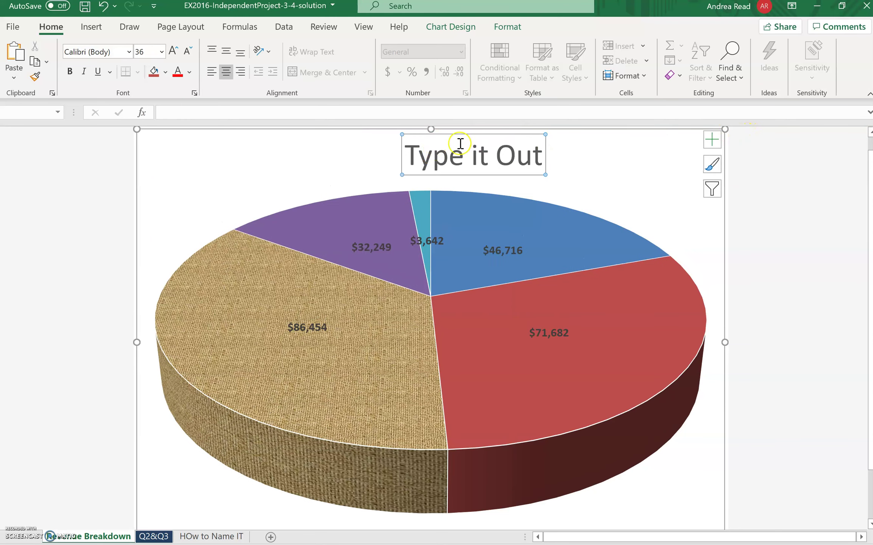
pyautogui.click(710, 141)
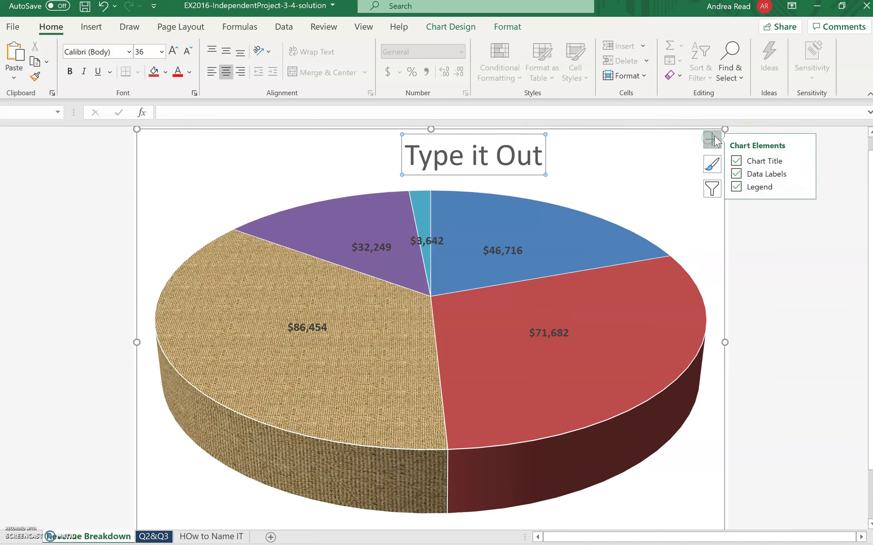
pyautogui.click(805, 161)
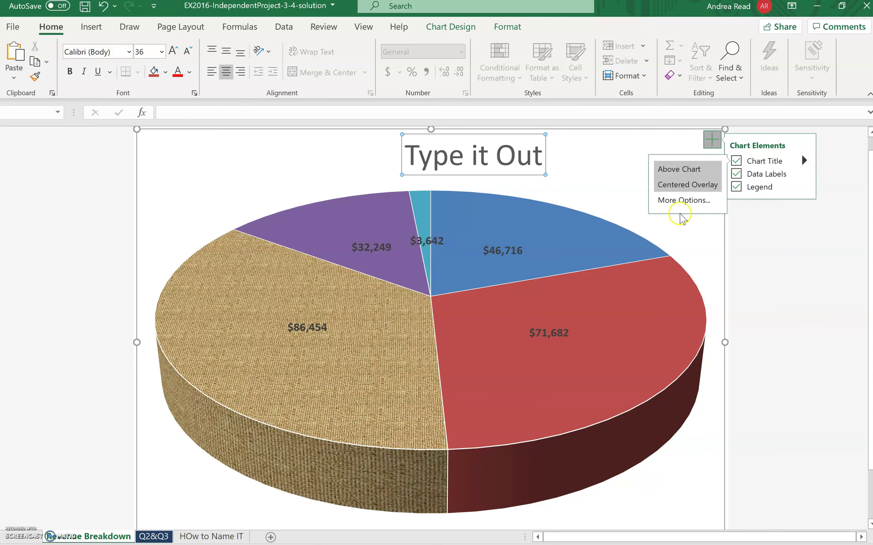
# Step: Set the pie chart's legend position to Right, and hide the legend
pyautogui.click(805, 186)
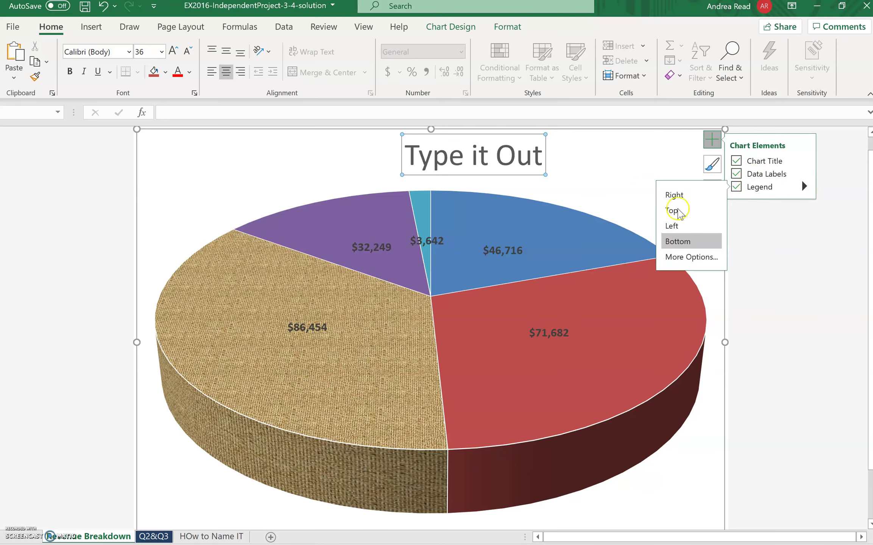
pyautogui.click(674, 194)
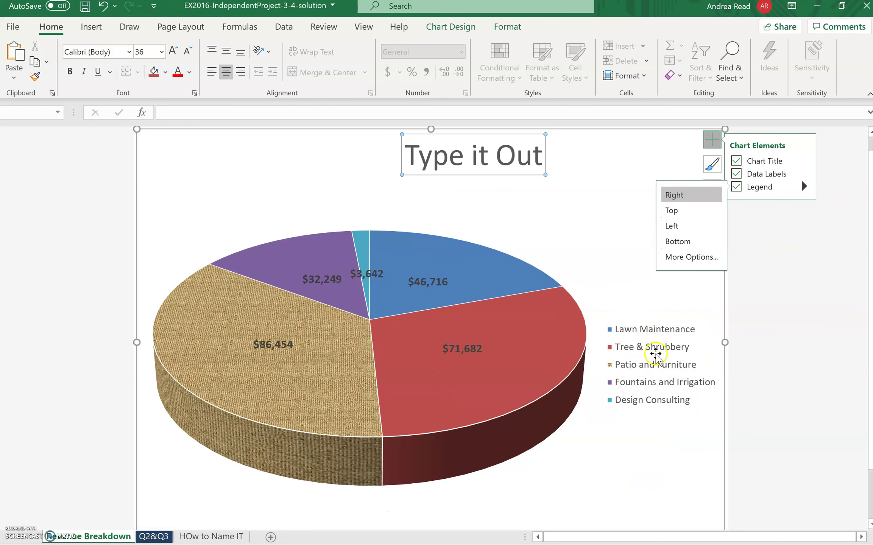
pyautogui.moveTo(435, 248)
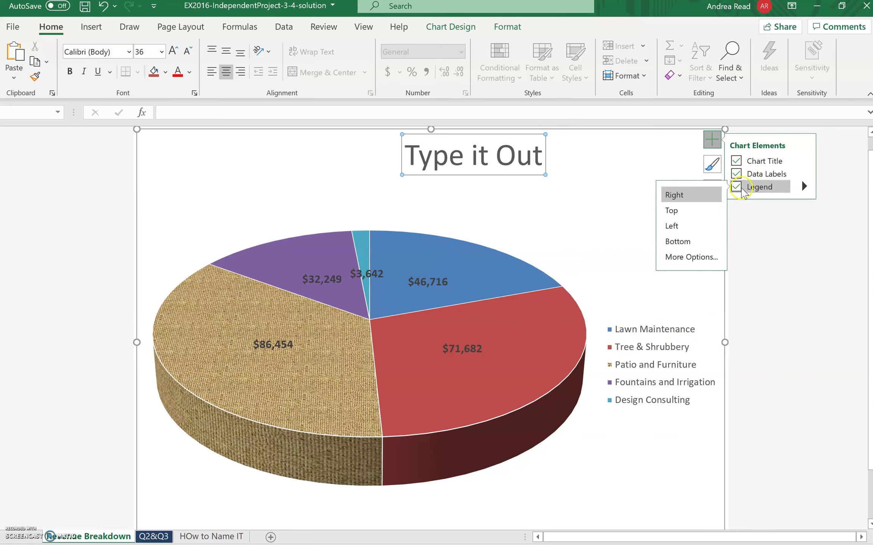
pyautogui.click(737, 187)
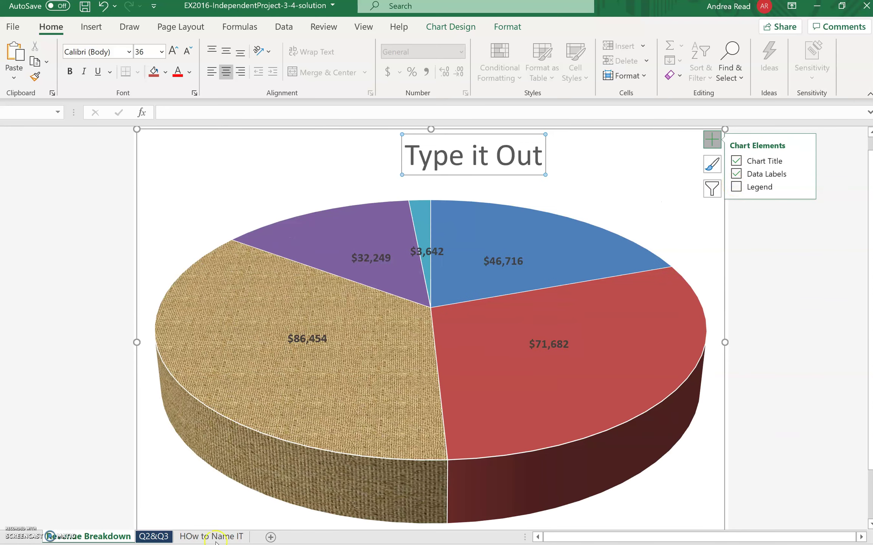
# Step: Switch to the capstone instructions PDF and mark the "Hide the chart legend" skill
pyautogui.hotkey('alt', 'Tab')
pyautogui.click(111, 409)
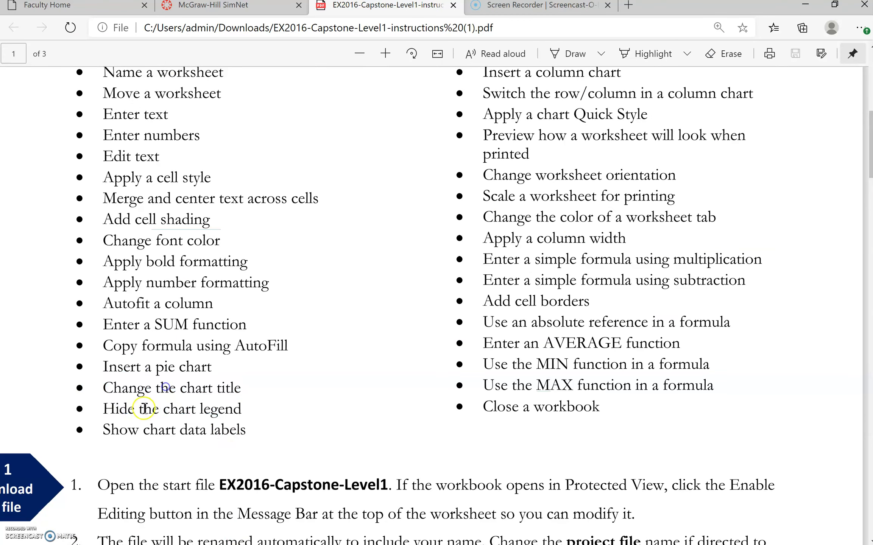
pyautogui.moveTo(111, 409); pyautogui.dragTo(242, 409)
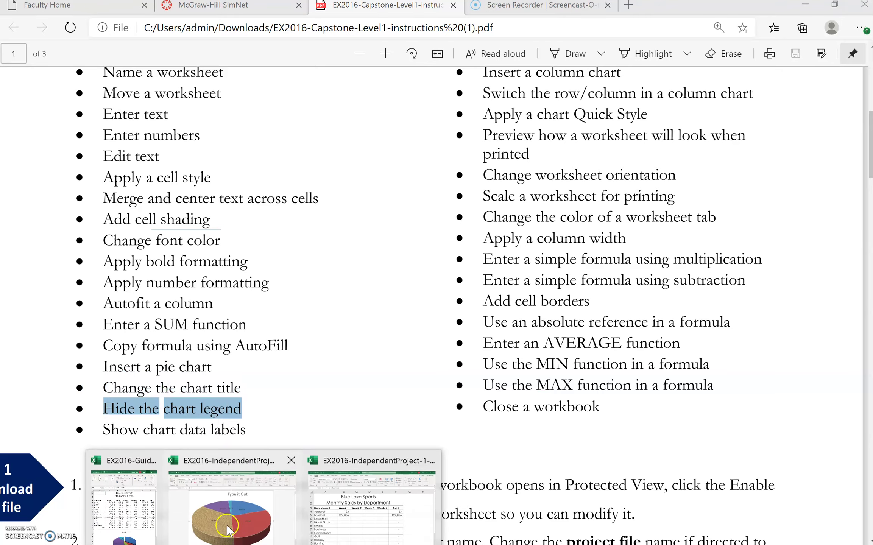
# Step: Switch back to the EX2016-IndependentProject-3-4-solution workbook, show the pie chart's legend and hide it again
pyautogui.click(232, 523)
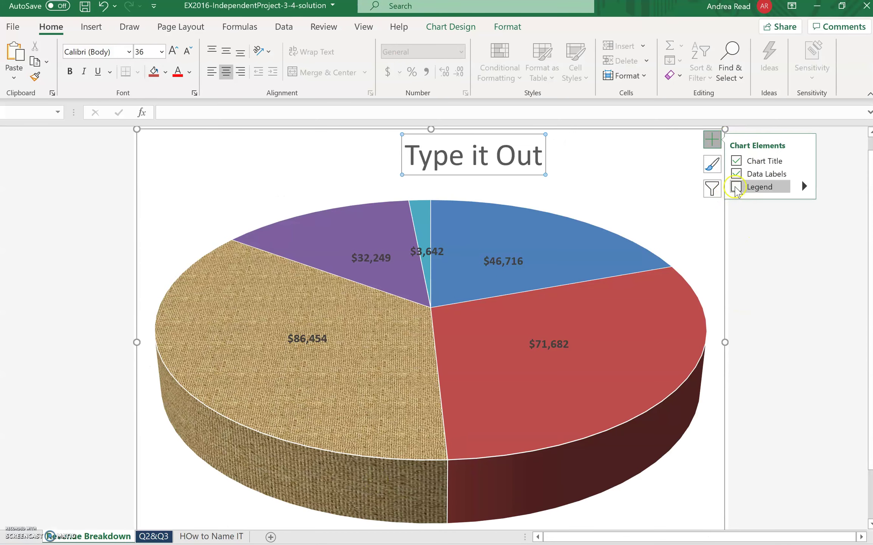
pyautogui.click(746, 188)
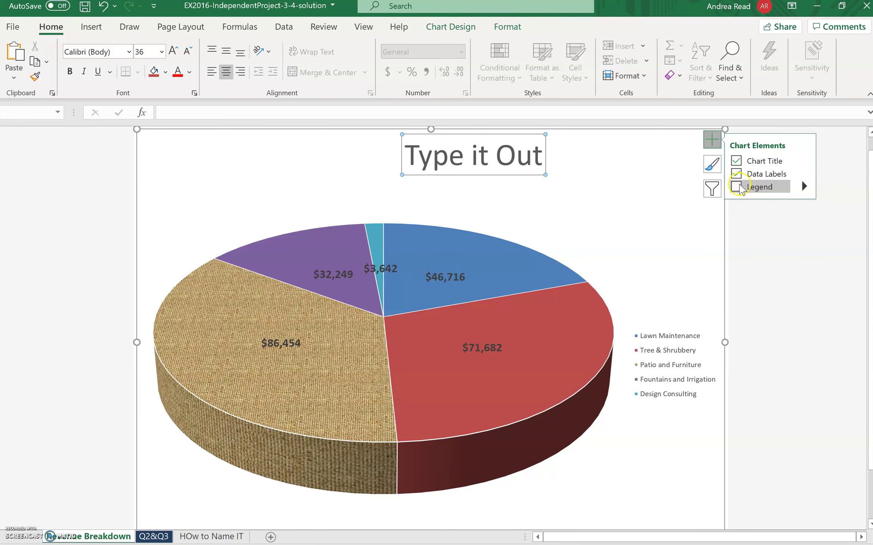
pyautogui.click(738, 186)
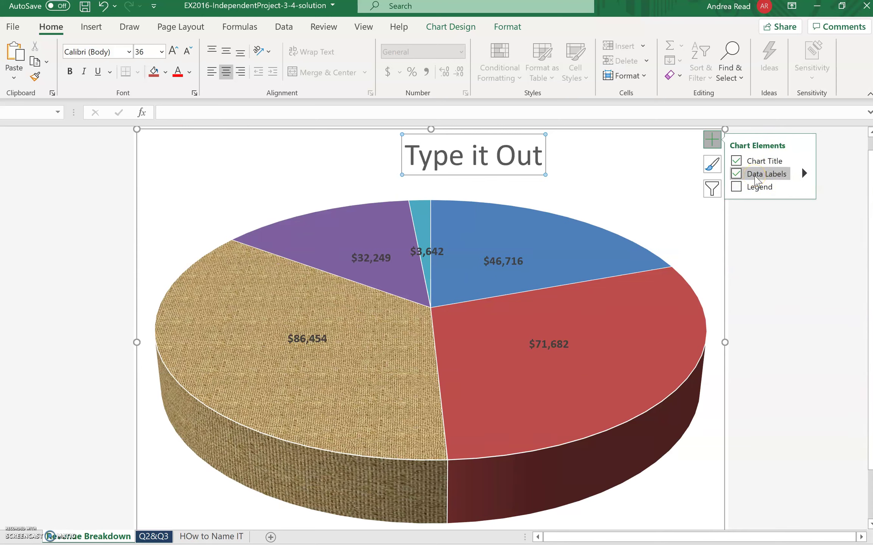
# Step: Select the pie chart's data labels and slices, and open the formatting options for the red slice
pyautogui.click(486, 279)
pyautogui.click(499, 250)
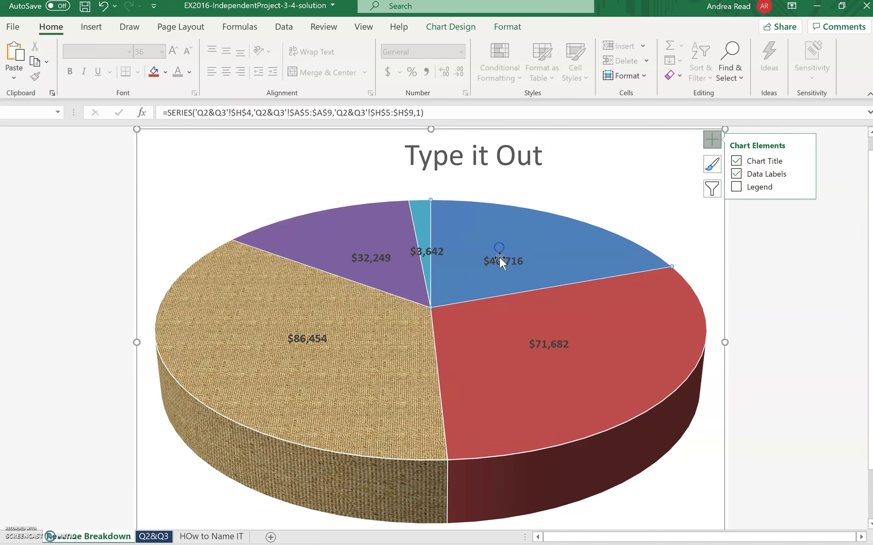
pyautogui.click(499, 257)
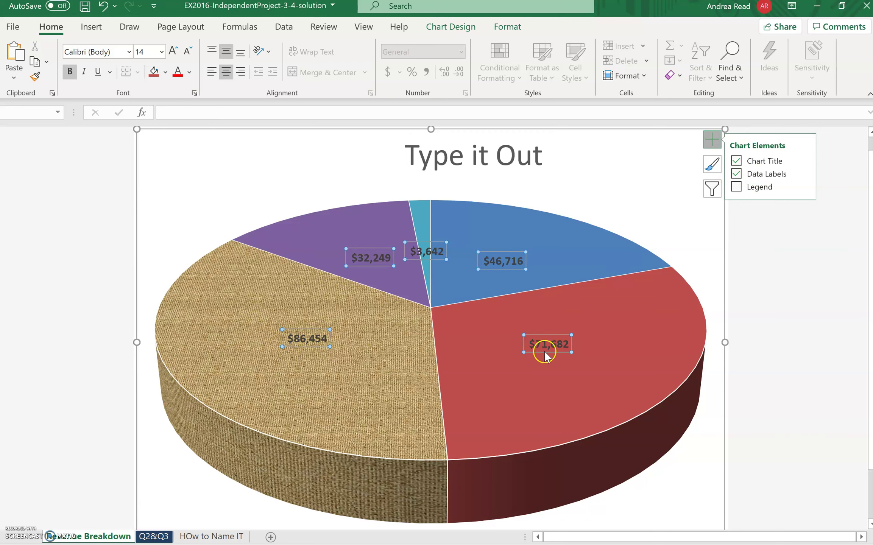
pyautogui.click(617, 247)
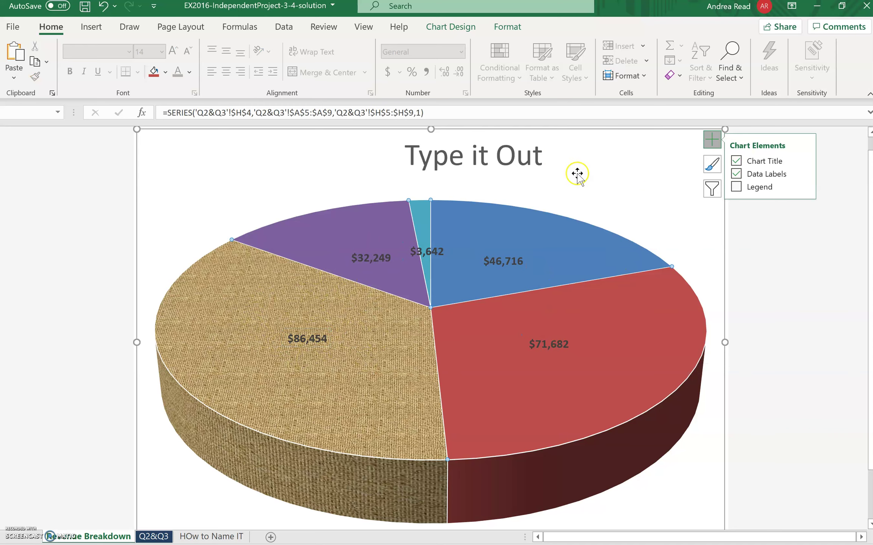
pyautogui.click(405, 203)
pyautogui.click(502, 219)
pyautogui.doubleClick(533, 333)
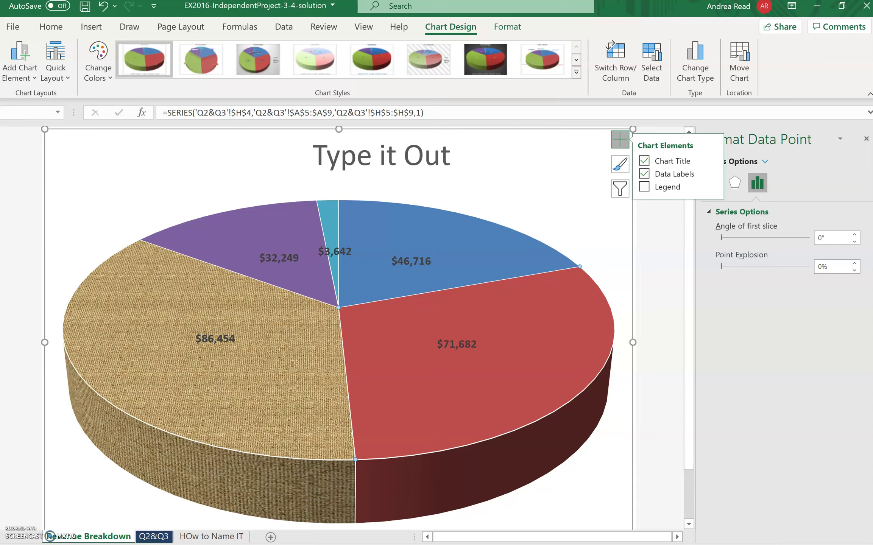
# Step: Check the skills list in the capstone instructions PDF, then return to the workbook and close the data point formatting options
pyautogui.hotkey('alt', 'Tab')
pyautogui.click(172, 441)
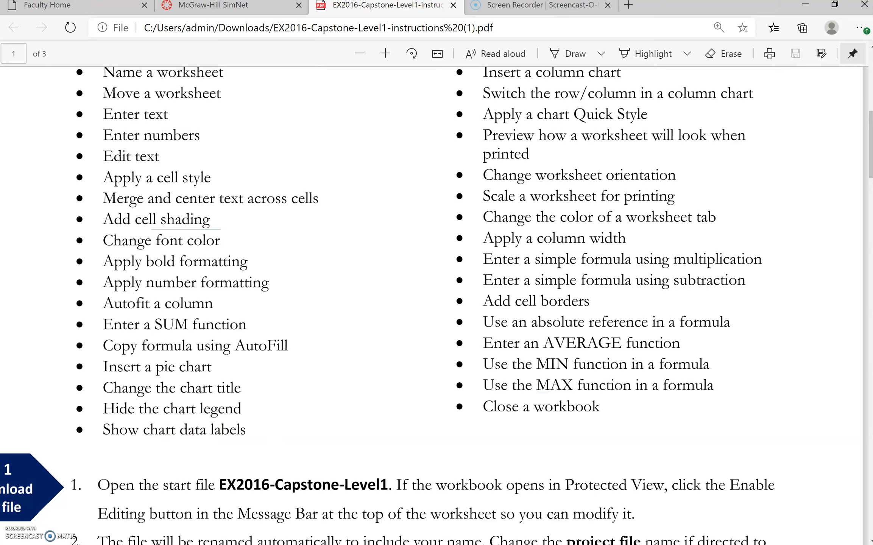
pyautogui.hotkey('alt', 'Tab')
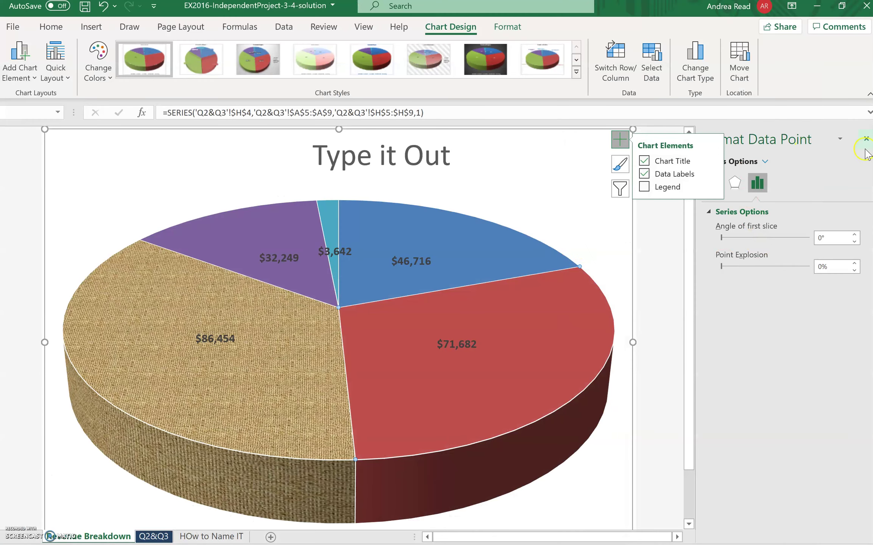
pyautogui.click(867, 139)
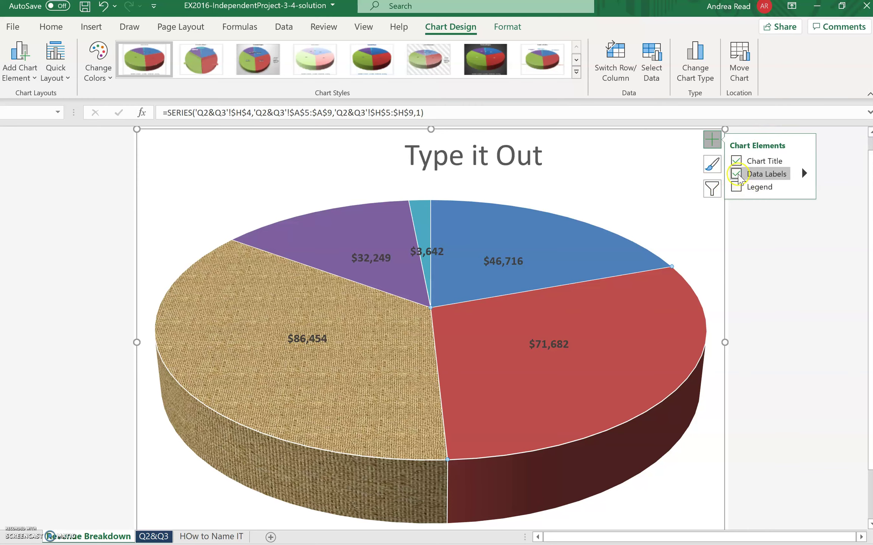
# Step: Open the detailed data label options and try adding the percentage to the red slice's label, then remove it and close them
pyautogui.click(712, 140)
pyautogui.click(712, 140)
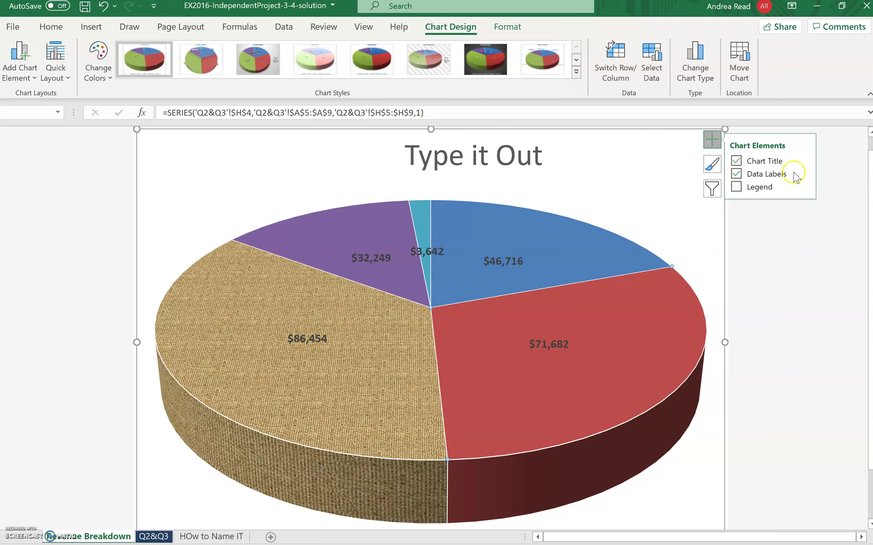
pyautogui.click(806, 174)
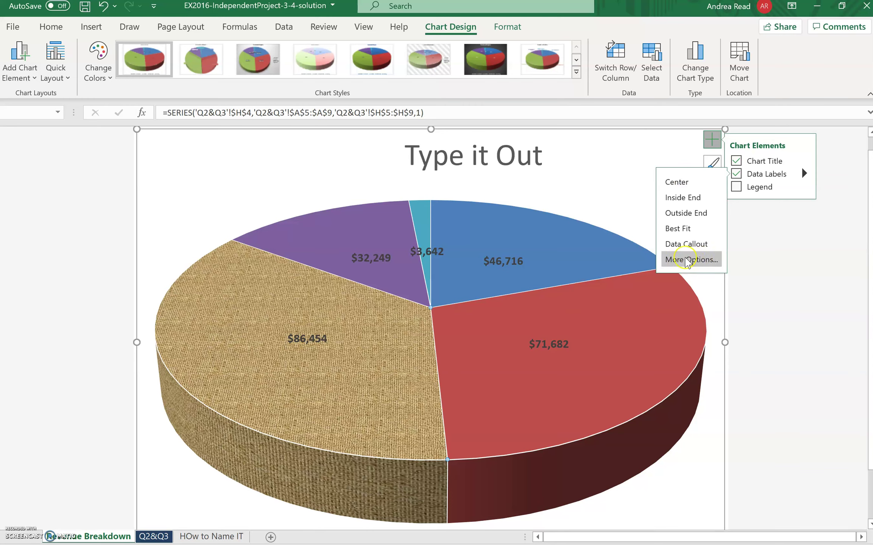
pyautogui.click(688, 261)
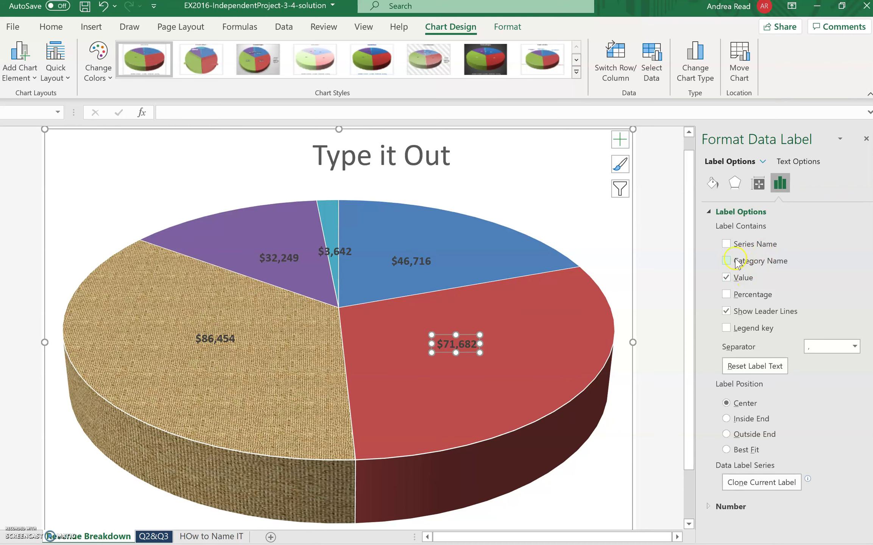
pyautogui.click(726, 294)
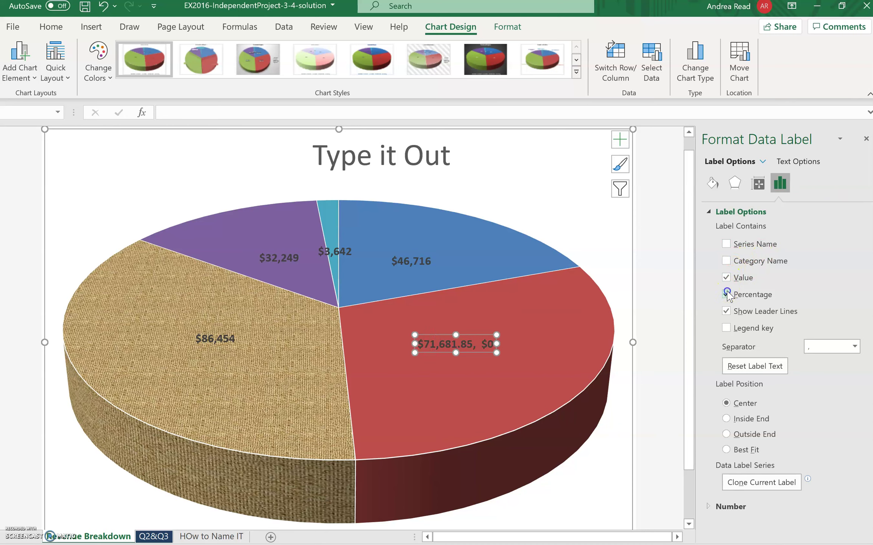
pyautogui.click(726, 294)
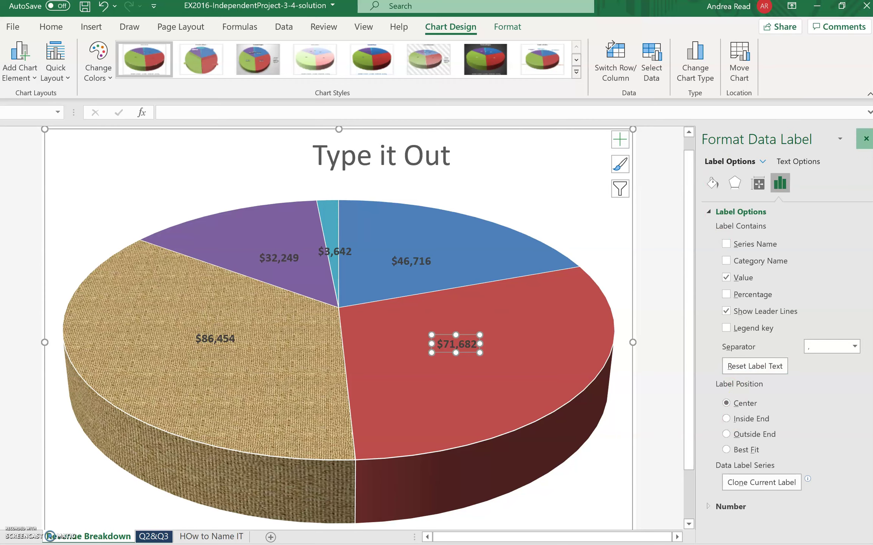
pyautogui.click(865, 139)
# Step: Select the "Type it Out" chart title and open its detailed formatting options
pyautogui.click(508, 148)
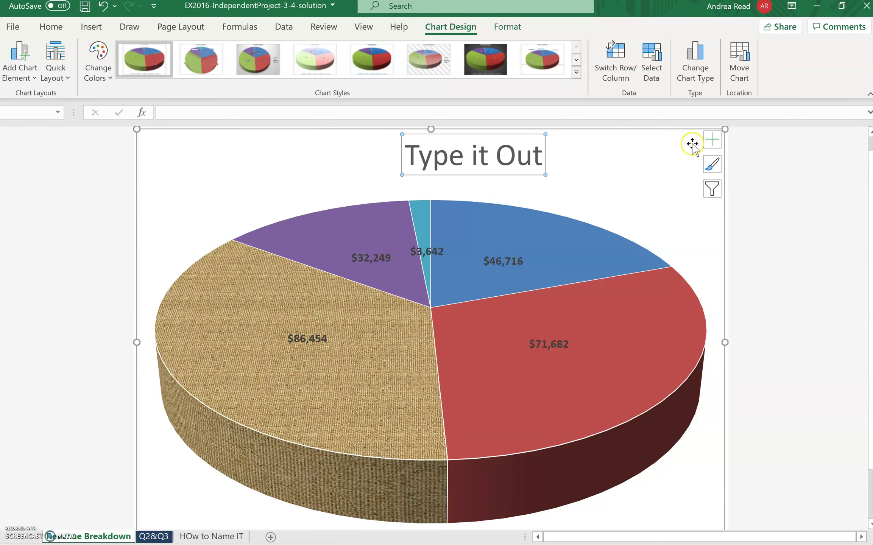
pyautogui.click(715, 141)
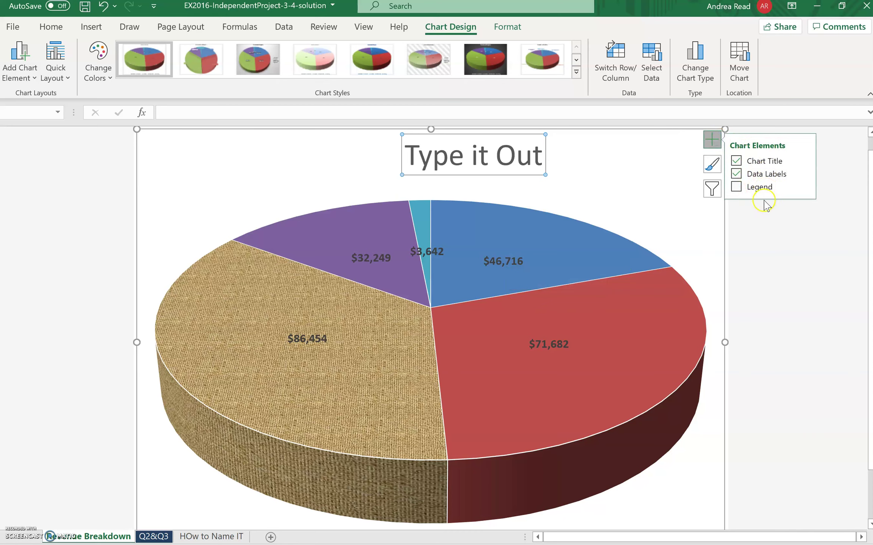
pyautogui.click(805, 161)
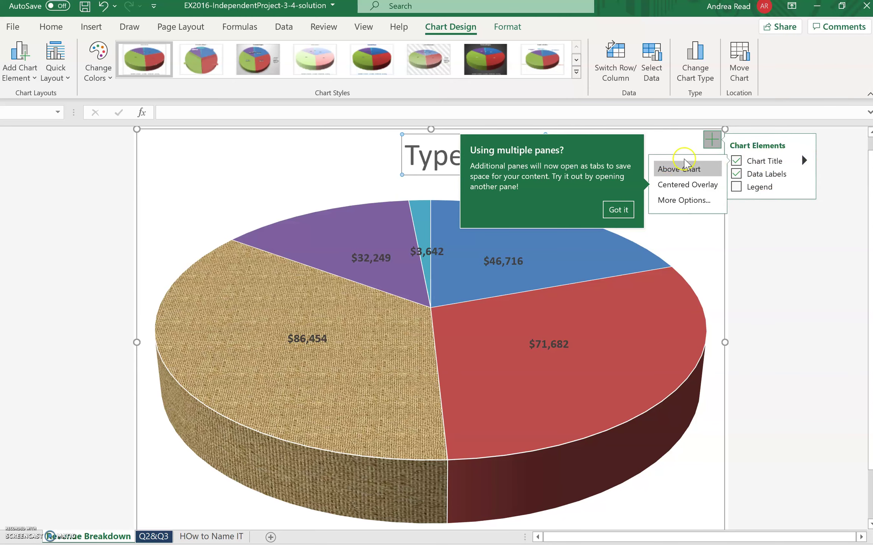
pyautogui.click(692, 200)
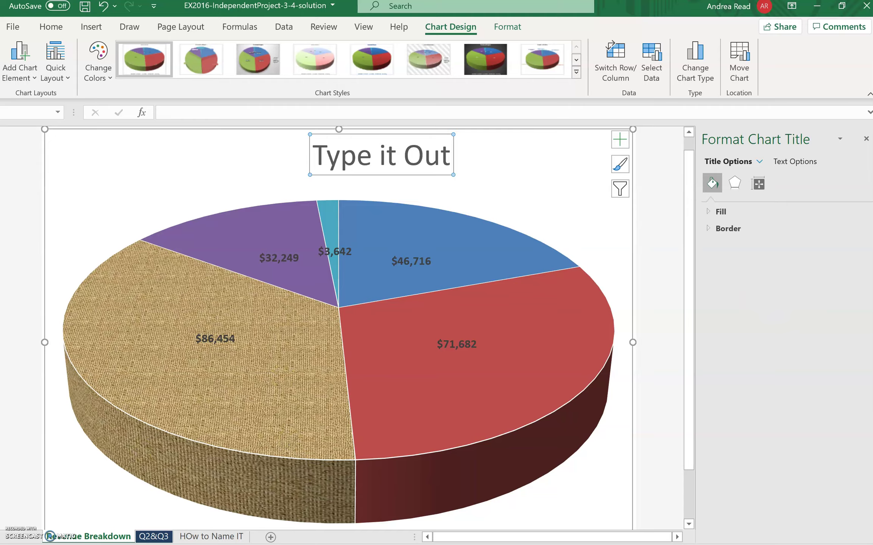
# Step: Switch to the capstone instructions PDF and mark the "Switch the row/column in a column chart" skill
pyautogui.hotkey('alt', 'Tab')
pyautogui.scroll(3, 631, 291)
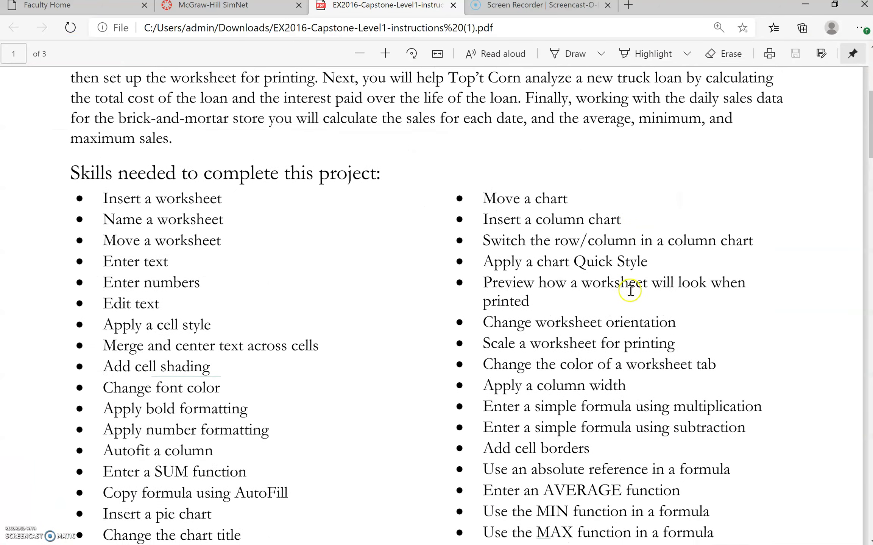
pyautogui.moveTo(484, 246); pyautogui.dragTo(763, 246)
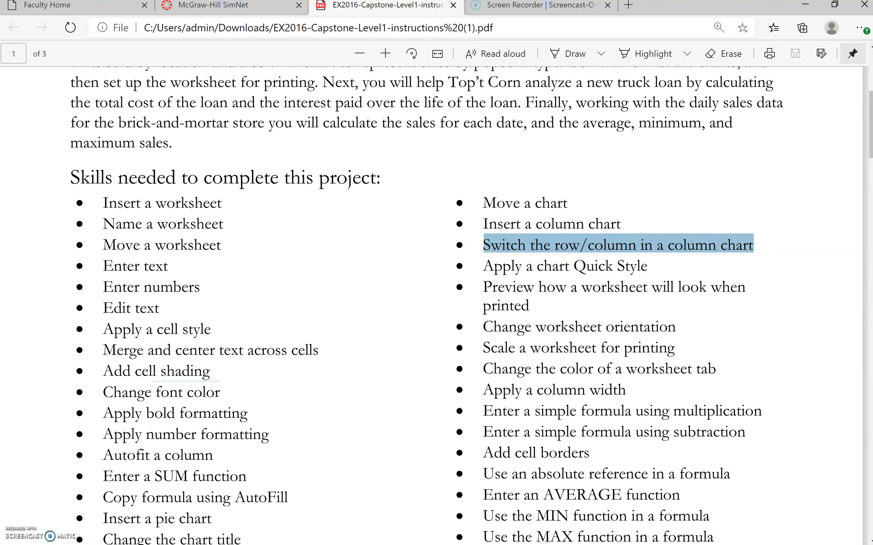
# Step: Switch to the workbook, open the column chart on the "HOw to Name IT" sheet and close the chart formatting options
pyautogui.moveTo(214, 540)
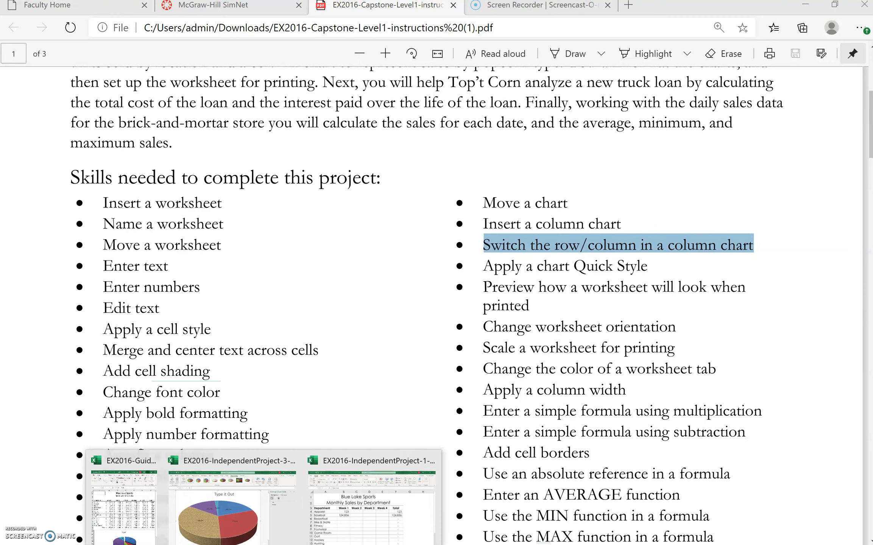
pyautogui.click(229, 516)
pyautogui.click(153, 537)
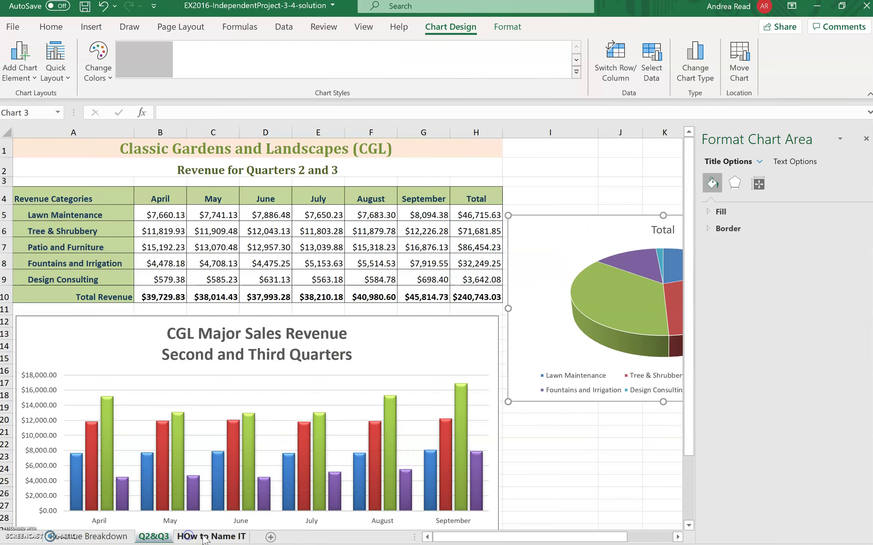
pyautogui.click(211, 537)
pyautogui.scroll(-1, 375, 437)
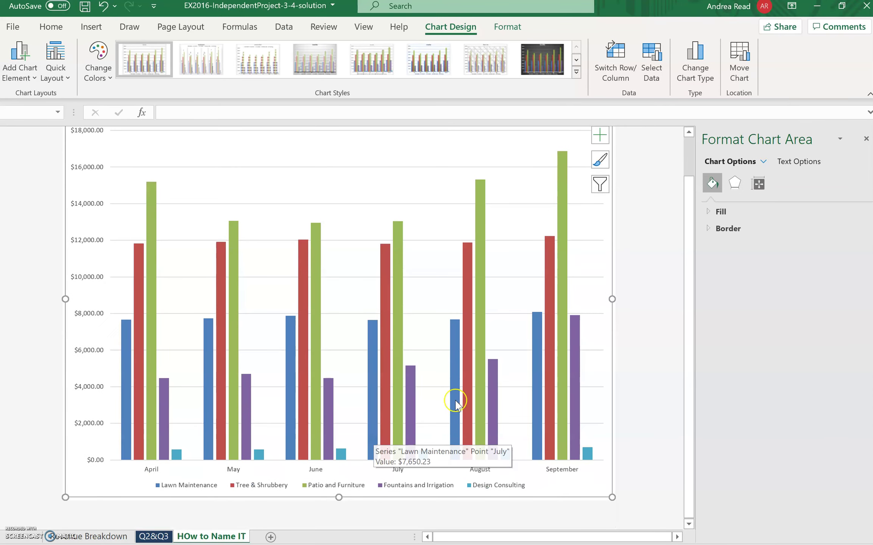
pyautogui.click(866, 140)
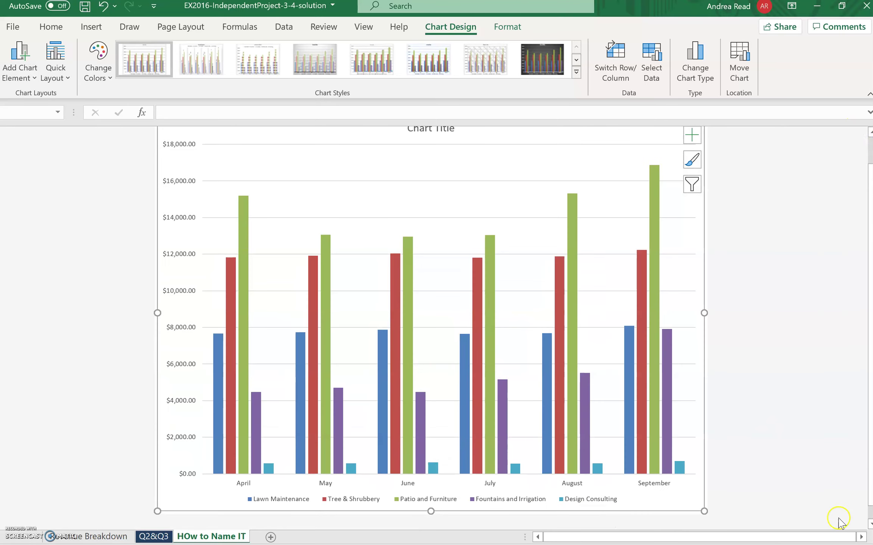
# Step: Swap the column chart's rows and columns to group it by revenue category, then switch it back to months
pyautogui.scroll(4, 604, 415)
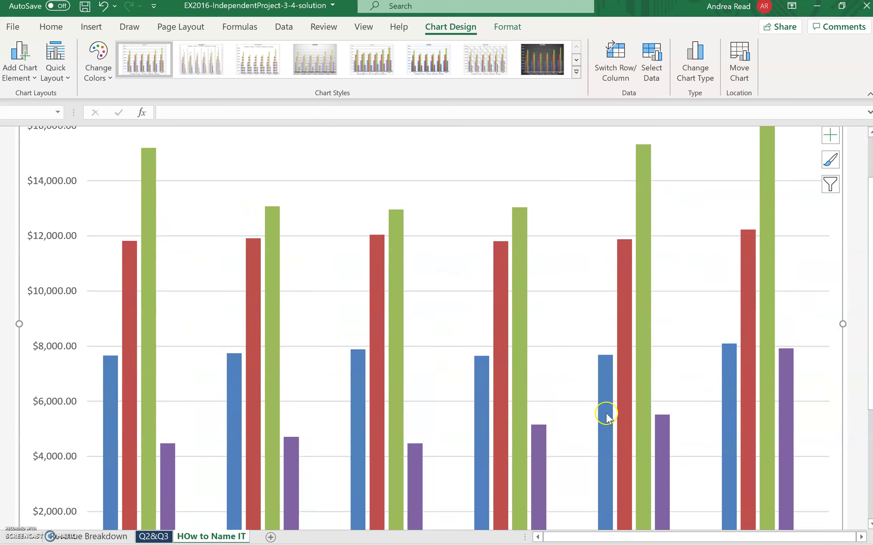
pyautogui.click(144, 451)
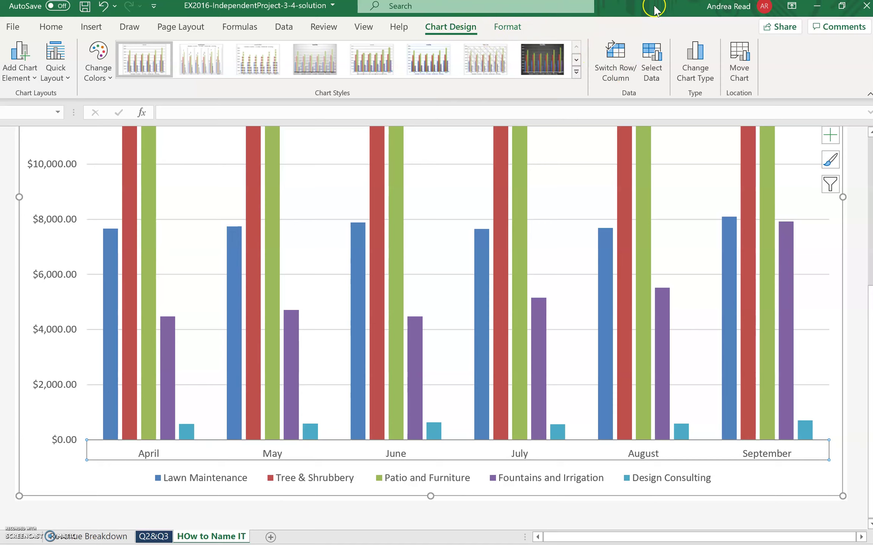
pyautogui.click(624, 74)
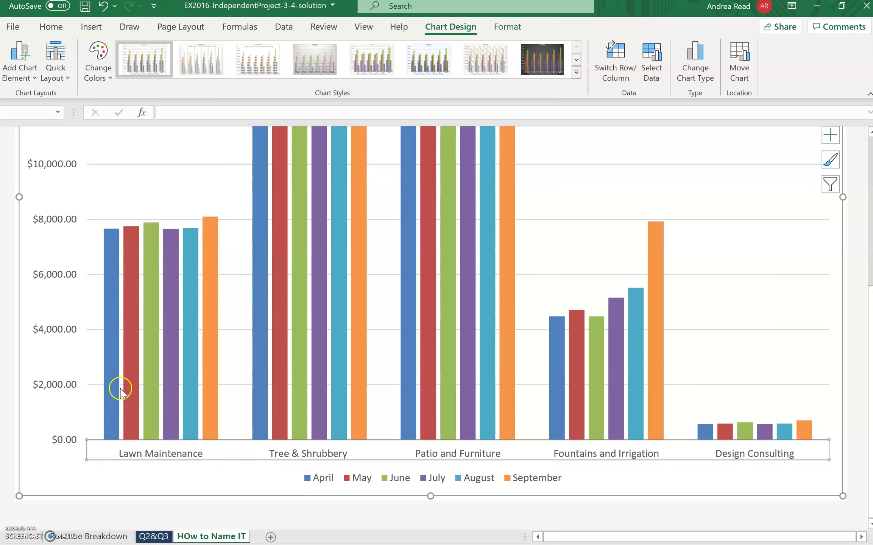
pyautogui.click(615, 61)
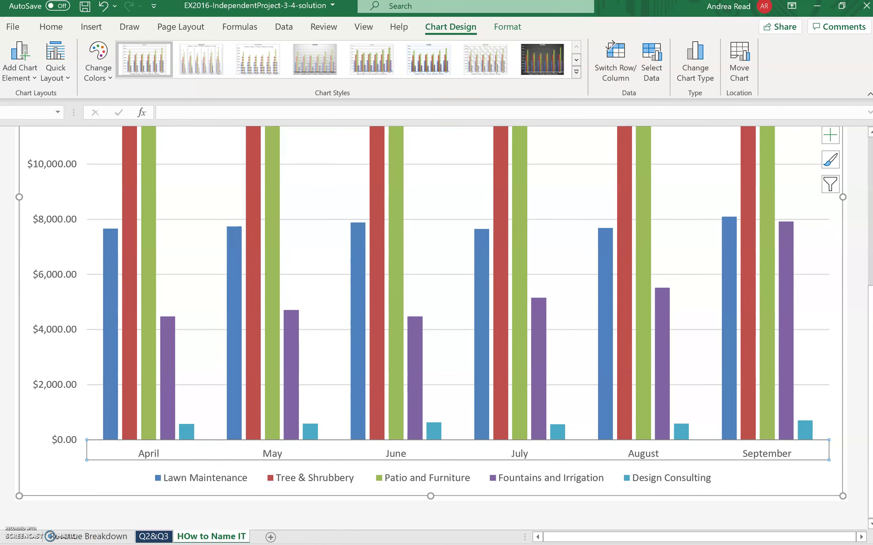
# Step: Switch to the capstone instructions PDF and mark "Quick Style" in the chart skill
pyautogui.hotkey('alt', 'Tab')
pyautogui.scroll(-2, 658, 333)
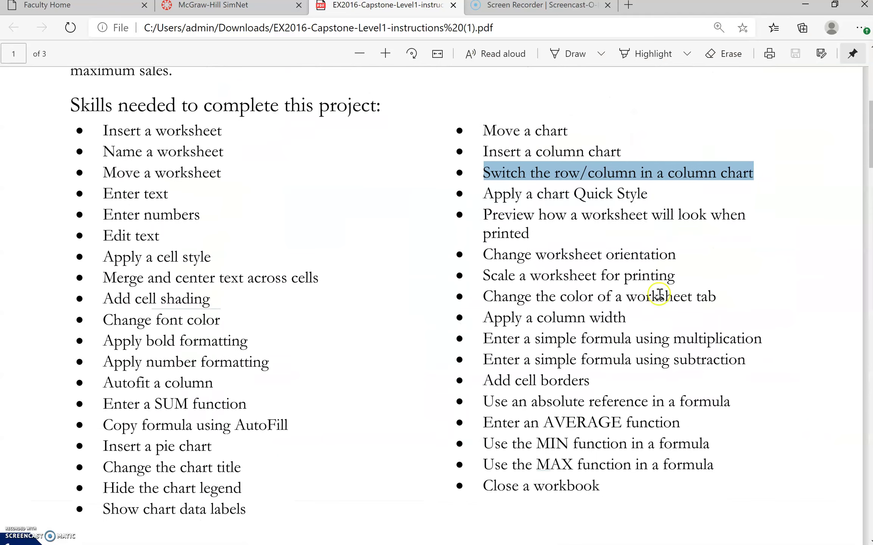
pyautogui.moveTo(574, 191); pyautogui.dragTo(658, 188)
# Step: Return to the workbook and examine the chart styles offered for the column chart and the Revenue Breakdown pie chart
pyautogui.hotkey('alt', 'Tab')
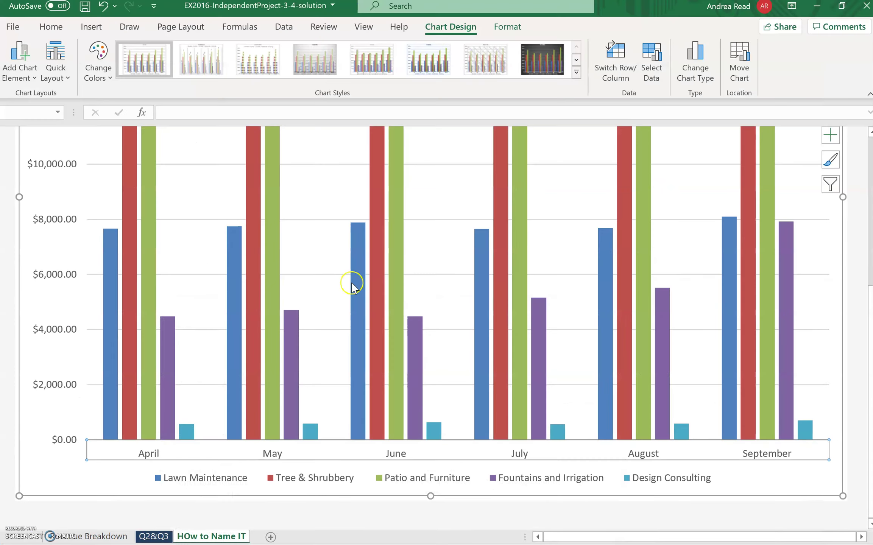
pyautogui.click(576, 71)
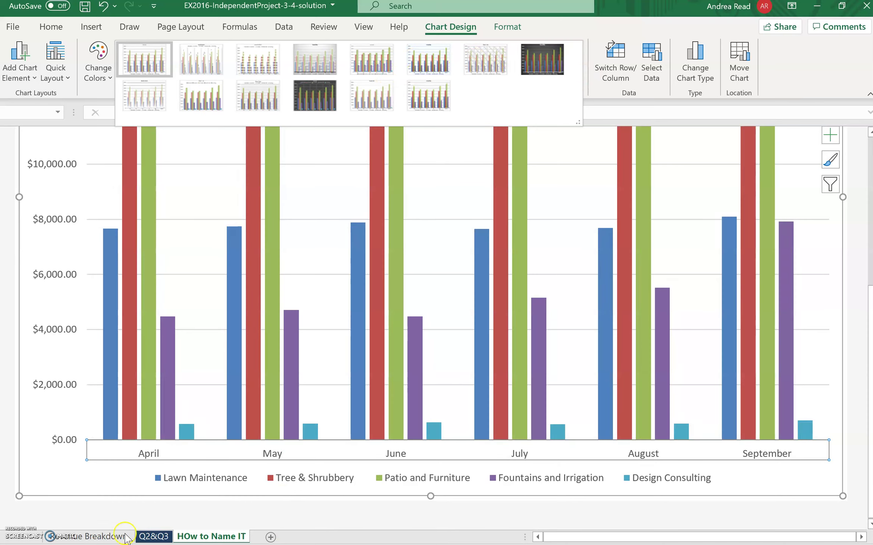
pyautogui.click(278, 264)
pyautogui.click(87, 536)
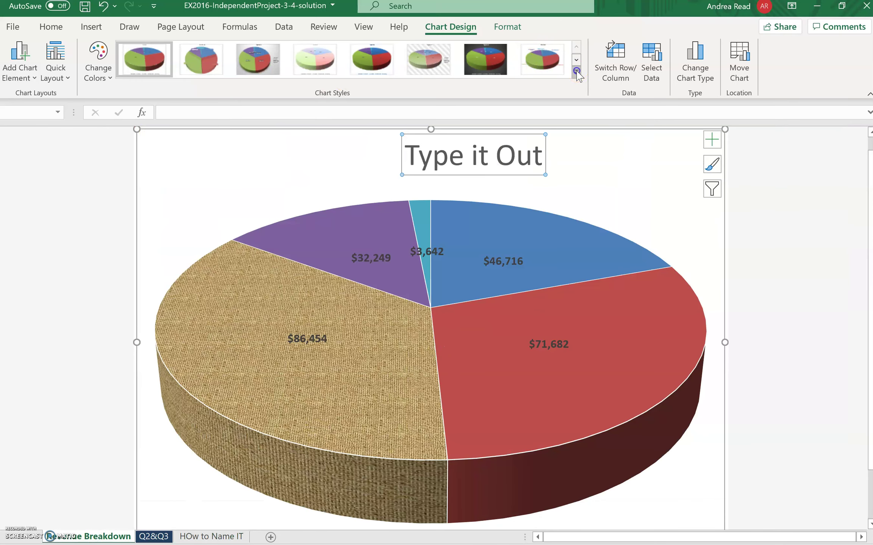
pyautogui.click(576, 71)
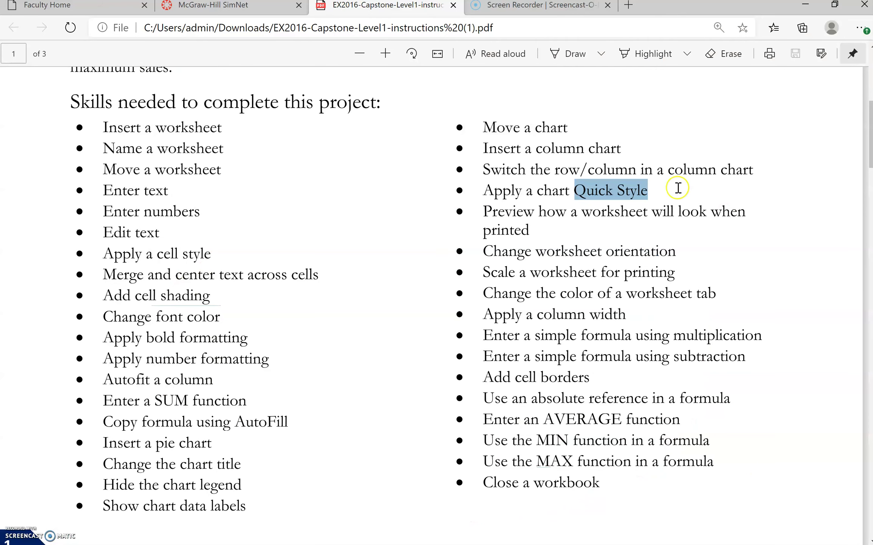
# Step: Mark the "Preview how a worksheet will look when printed" skill in the capstone instructions PDF and clear the selection
pyautogui.moveTo(484, 211); pyautogui.dragTo(754, 256)
pyautogui.click(537, 248)
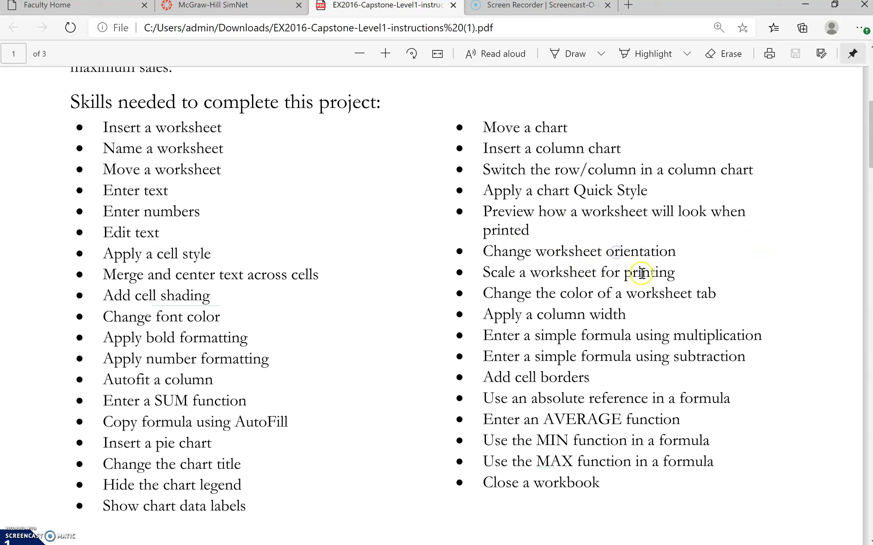
# Step: Mark the "Scale a worksheet for printing" skill in the instructions PDF and switch to the Q2&Q3 sheet of the CGL revenue workbook
pyautogui.moveTo(486, 274); pyautogui.dragTo(722, 275)
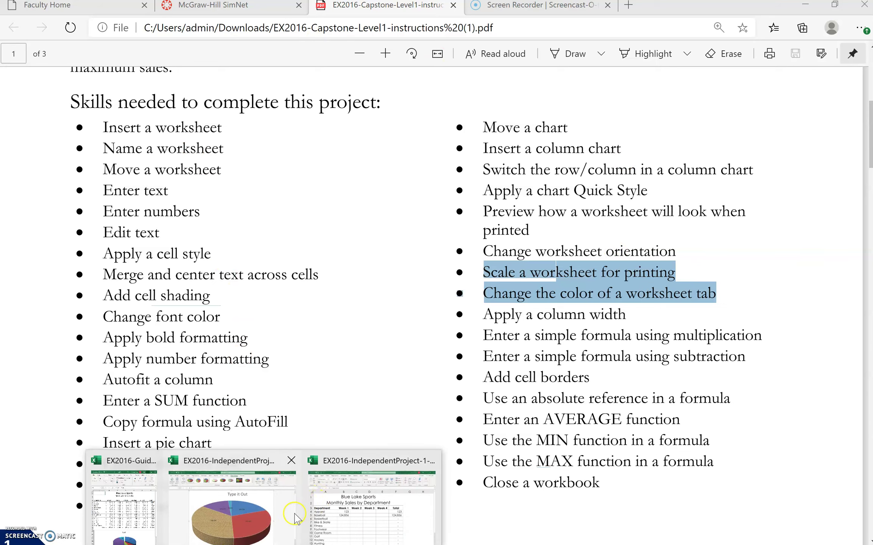
pyautogui.moveTo(268, 515)
pyautogui.click(228, 517)
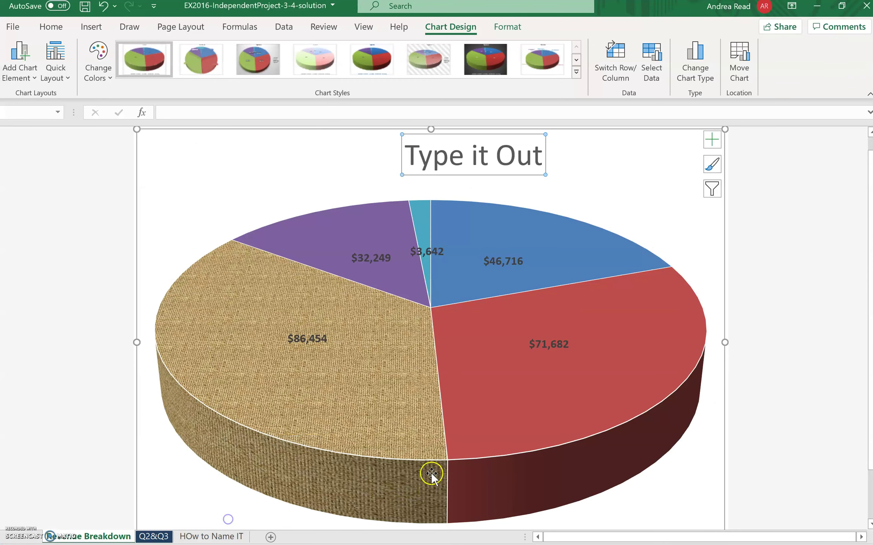
pyautogui.click(205, 537)
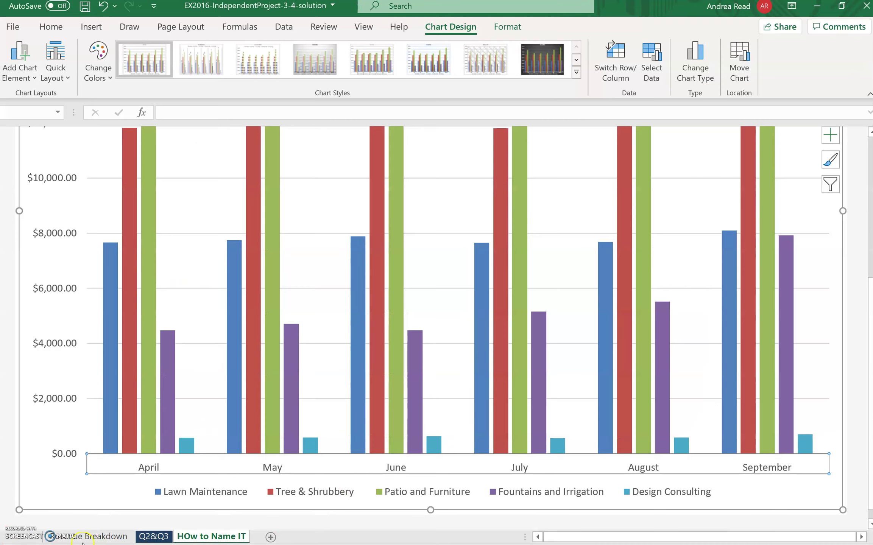
pyautogui.click(84, 537)
pyautogui.click(153, 536)
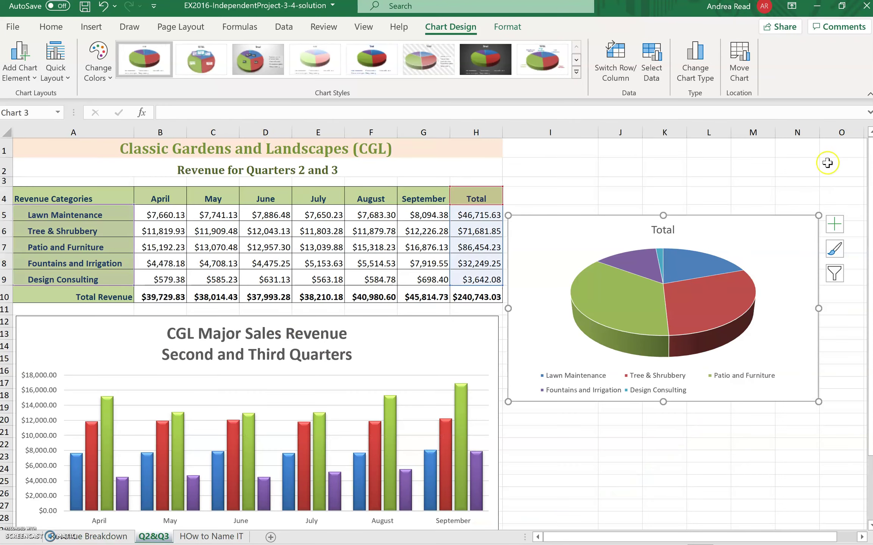
# Step: Preview how the selected Total pie chart will look when printed and return to the worksheet
pyautogui.click(17, 27)
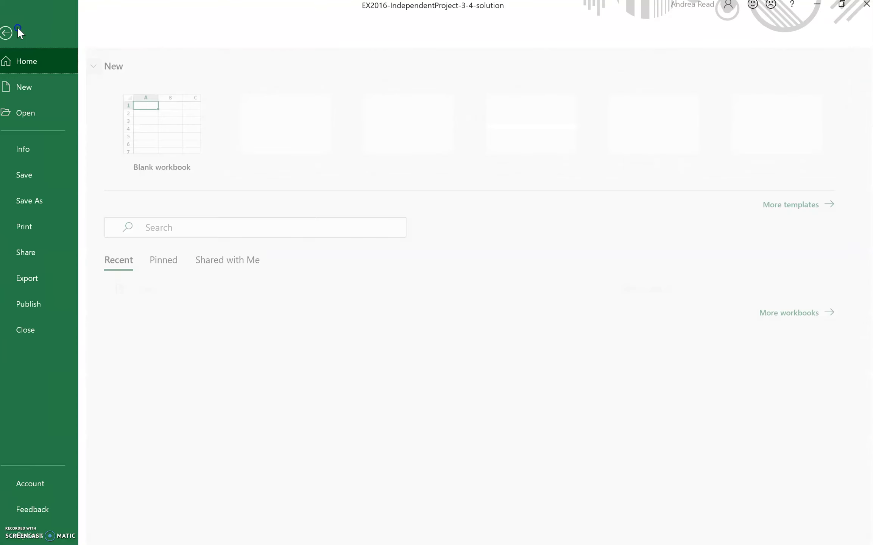
pyautogui.click(22, 225)
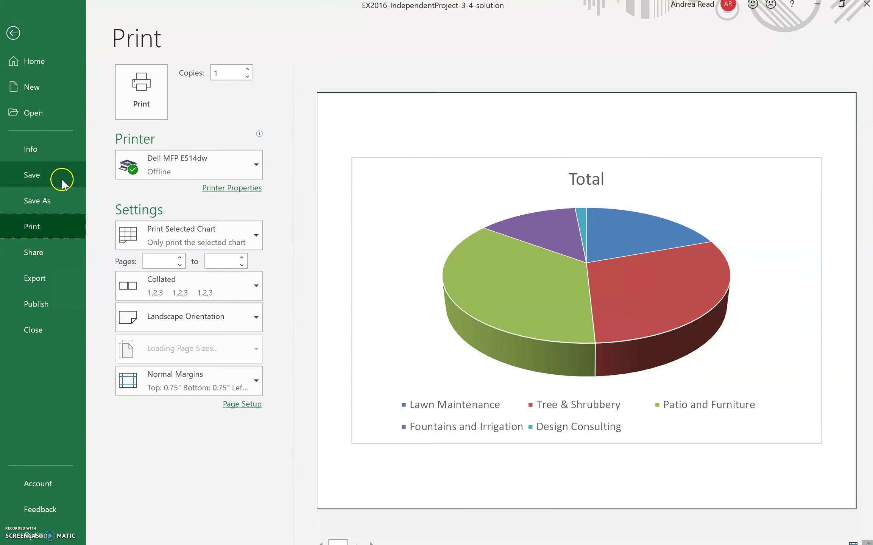
pyautogui.click(245, 348)
pyautogui.click(245, 347)
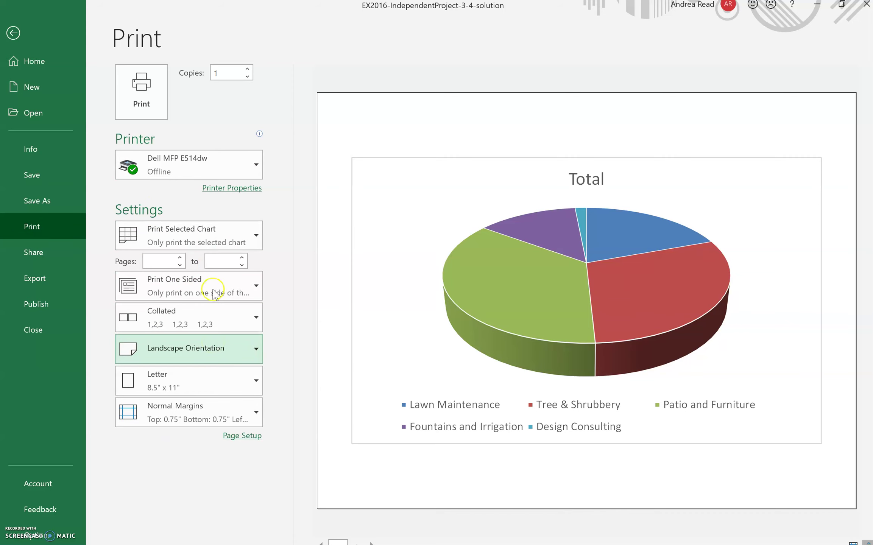
pyautogui.click(14, 33)
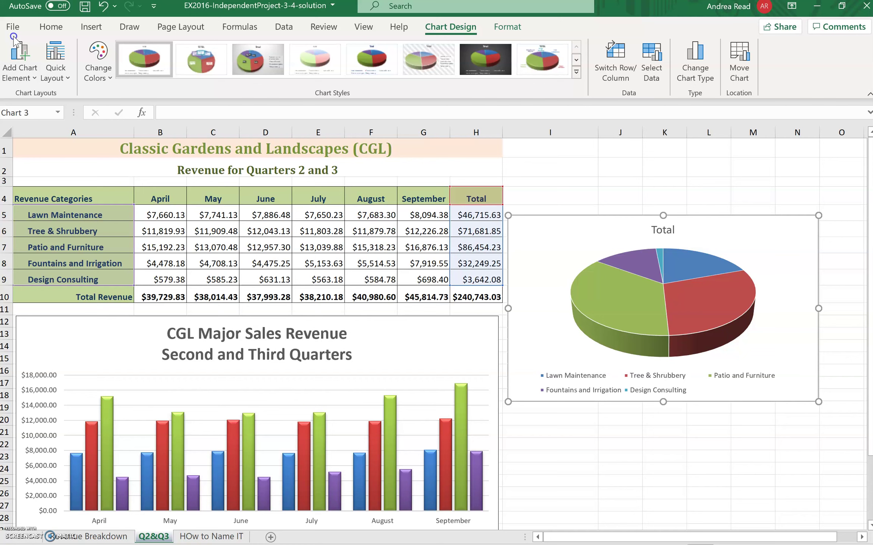
# Step: Select cell G8 instead of the pie chart and examine the page orientation options for the Q2&Q3 worksheet
pyautogui.click(183, 27)
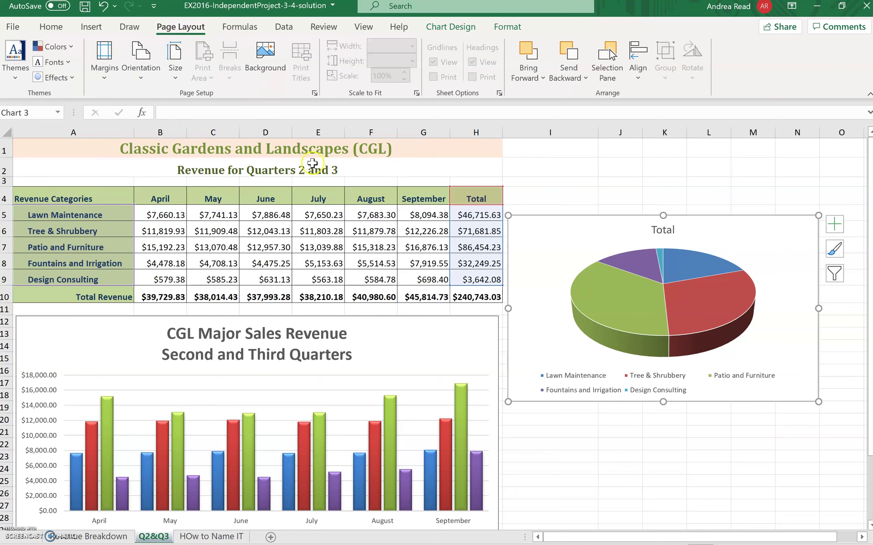
pyautogui.click(407, 264)
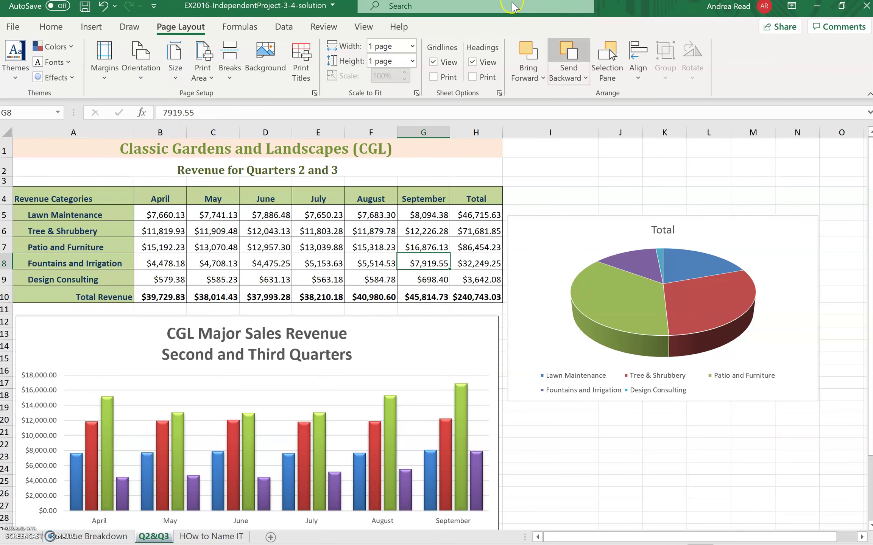
pyautogui.click(136, 75)
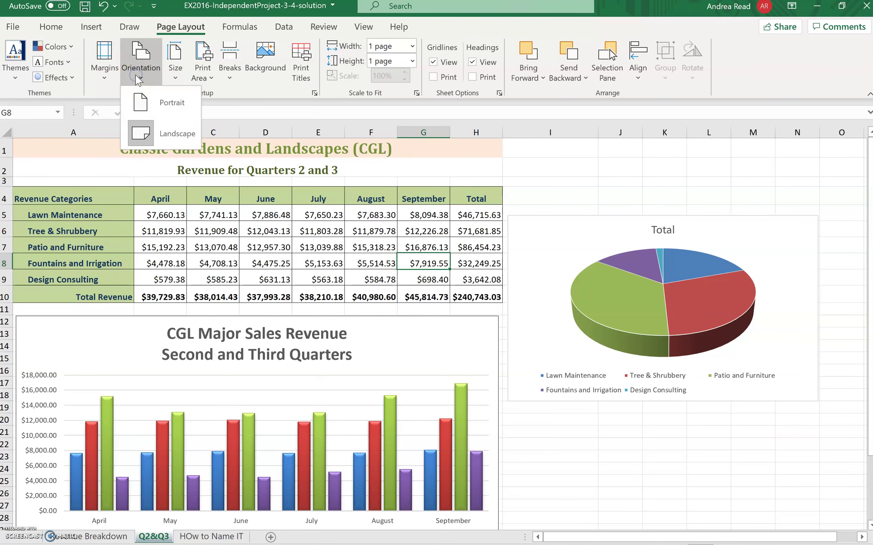
pyautogui.click(138, 78)
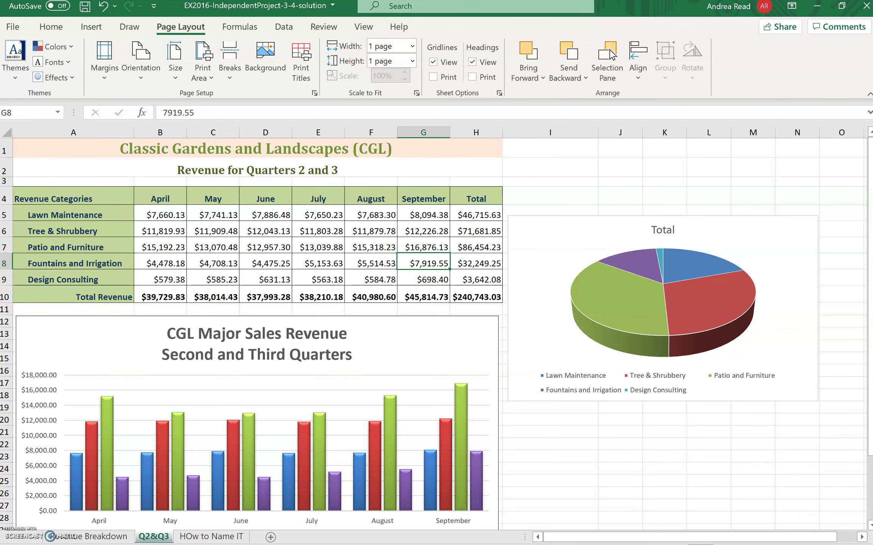
# Step: Preview the Q2&Q3 worksheet for printing with Fit Sheet on One Page scaling and Landscape Orientation, and return to the sheet
pyautogui.click(8, 29)
pyautogui.click(39, 226)
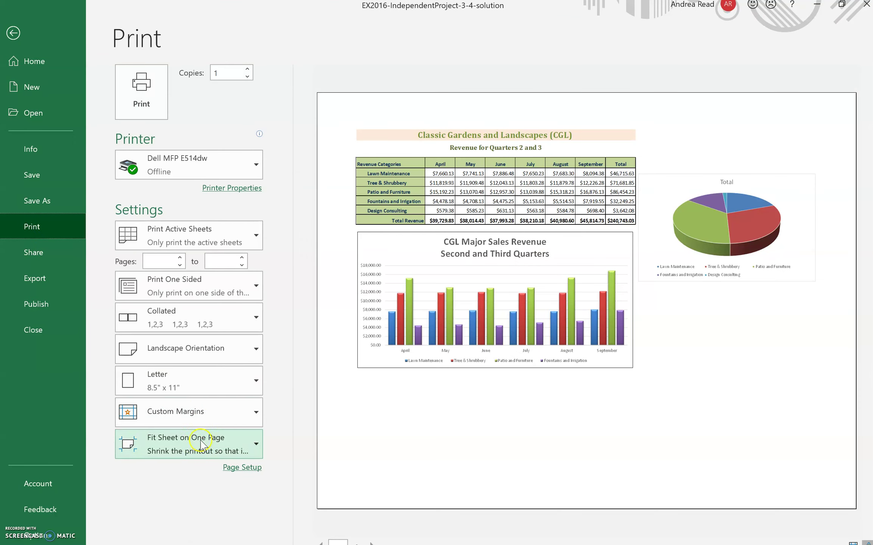
pyautogui.click(201, 444)
pyautogui.click(204, 315)
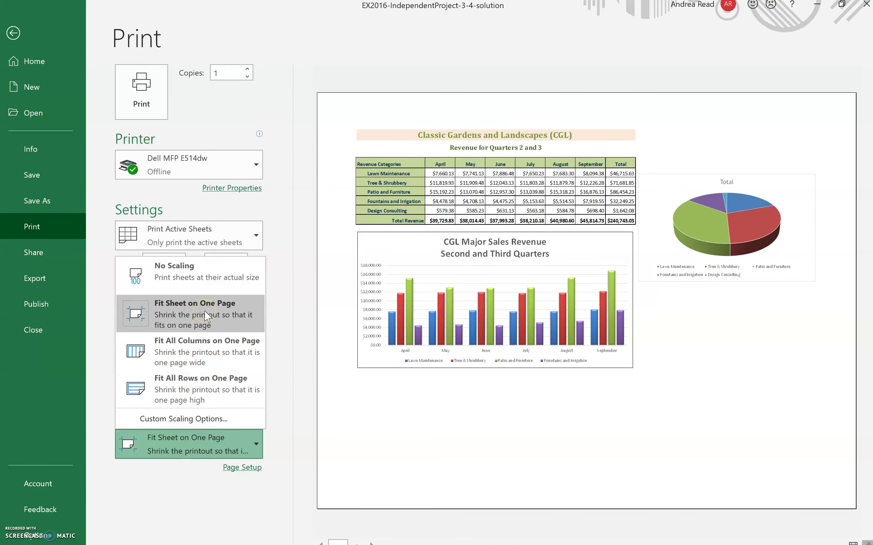
pyautogui.click(287, 265)
pyautogui.click(249, 346)
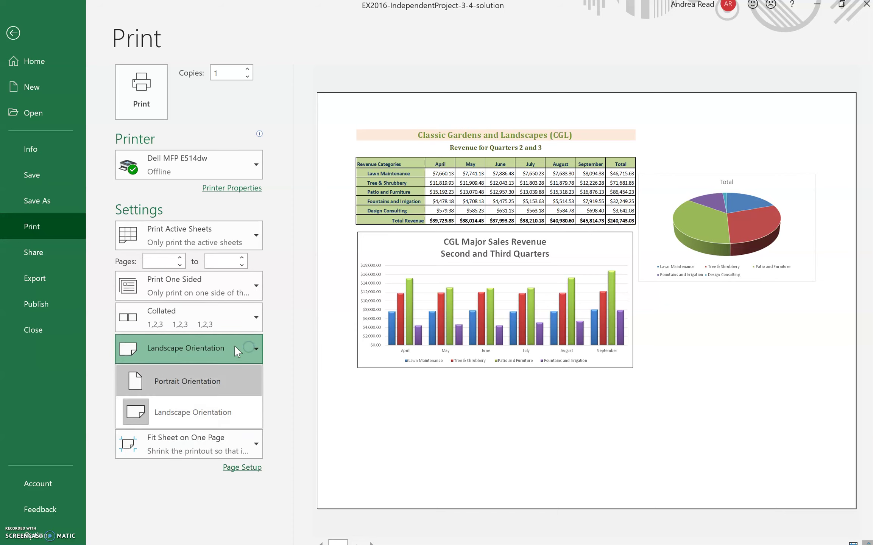
pyautogui.click(191, 413)
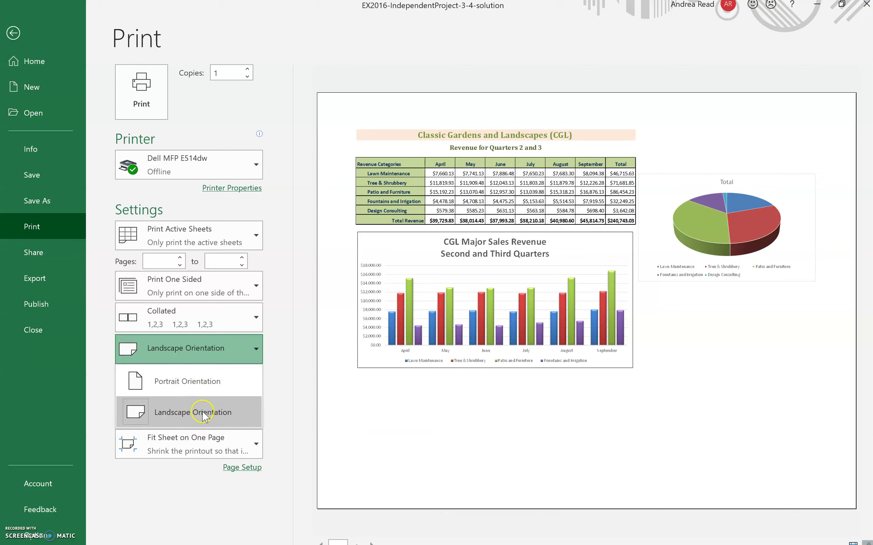
pyautogui.click(13, 33)
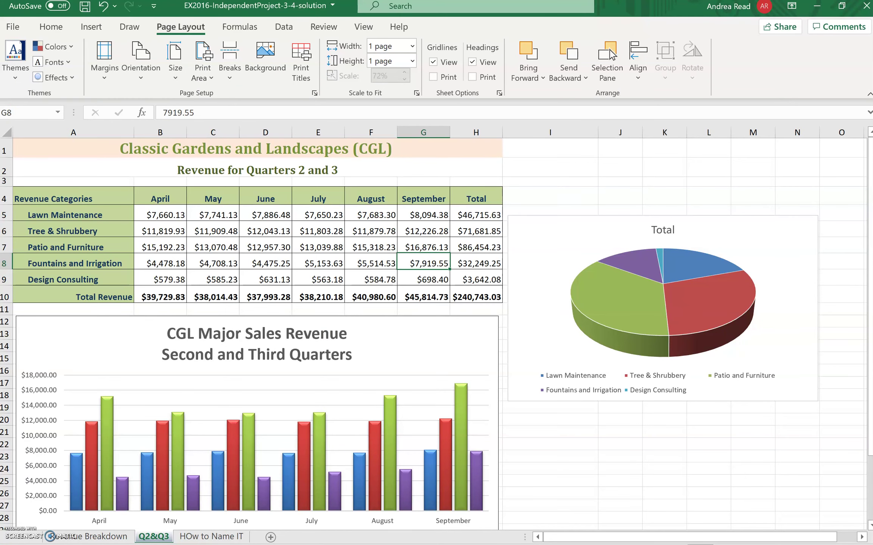
# Step: Switch to the instructions PDF and mark the column width, cell borders, multiplication and subtraction formula skills
pyautogui.hotkey('alt', 'Tab')
pyautogui.click(658, 326)
pyautogui.scroll(-2, 659, 326)
pyautogui.moveTo(556, 237); pyautogui.dragTo(636, 237)
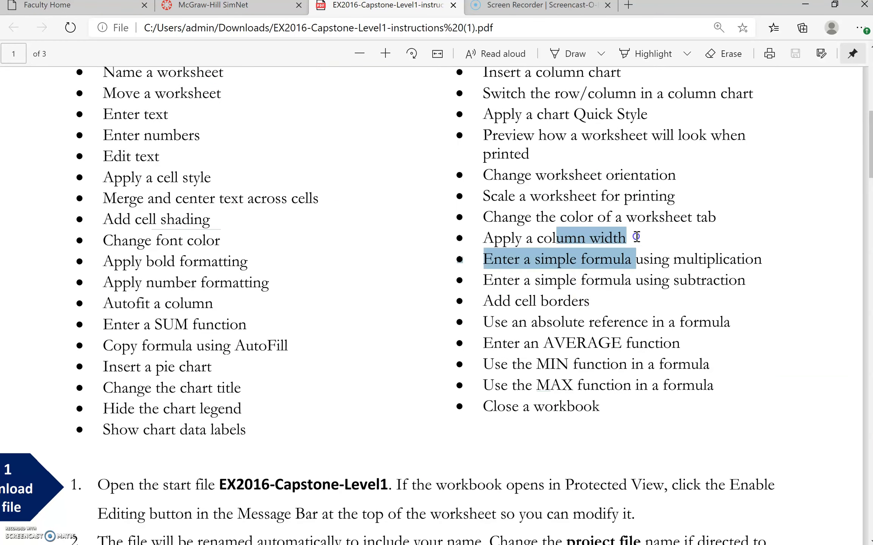
pyautogui.moveTo(590, 301); pyautogui.dragTo(476, 305)
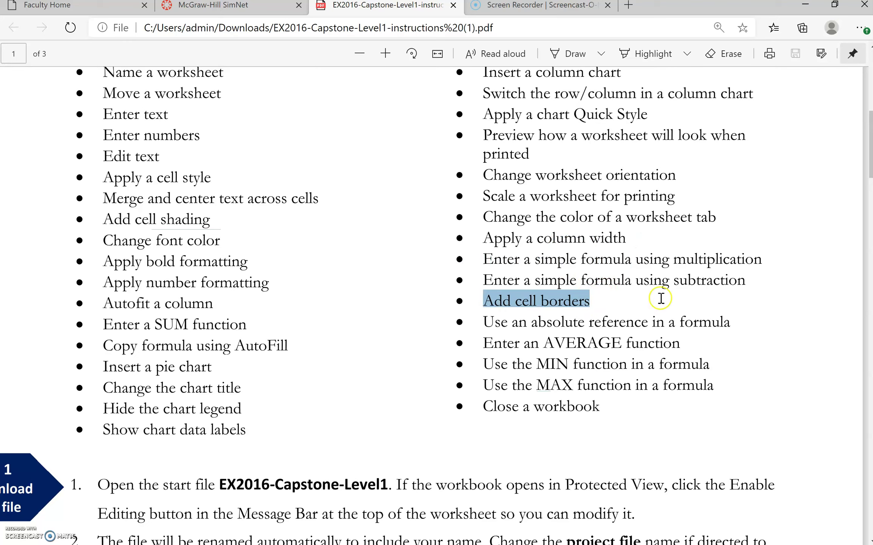
pyautogui.moveTo(675, 259); pyautogui.dragTo(808, 263)
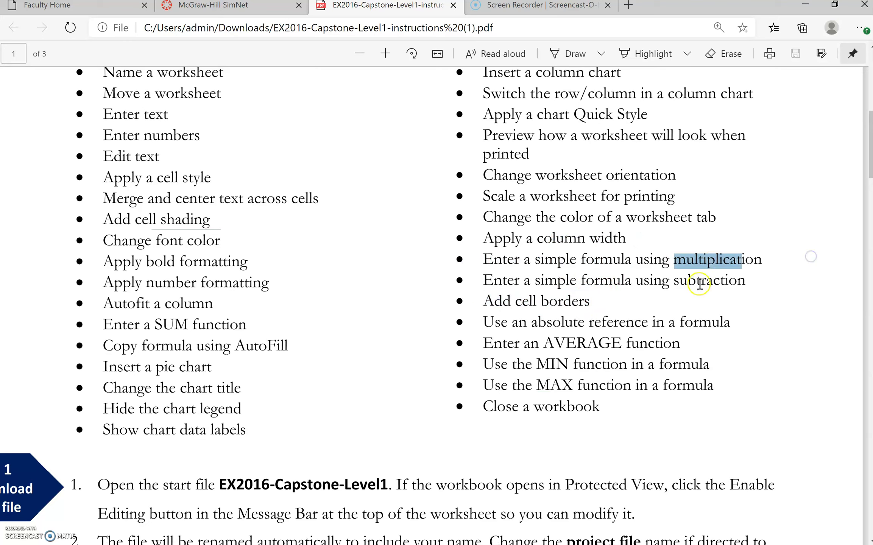
pyautogui.moveTo(702, 280); pyautogui.dragTo(774, 285)
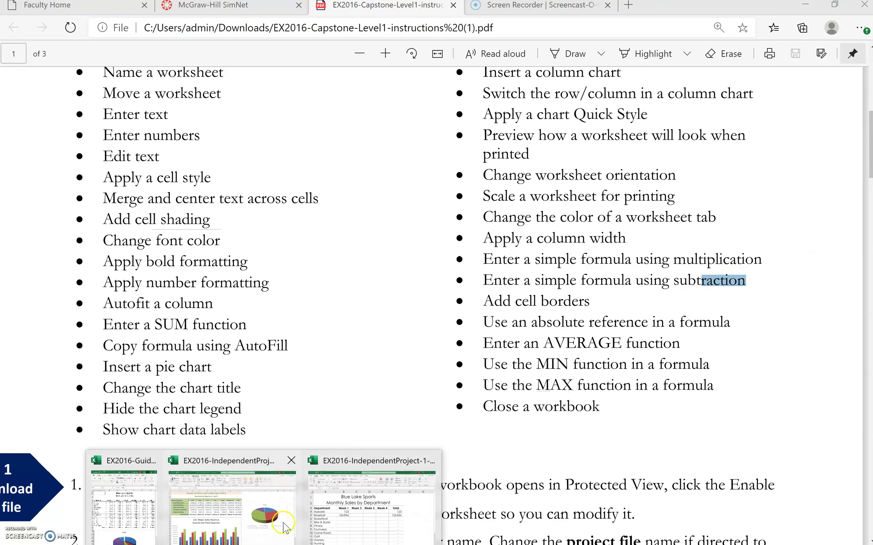
# Step: Switch to the Blue Lake Sports workbook and examine the Apparel total's formula on the February sheet
pyautogui.click(339, 522)
pyautogui.click(363, 381)
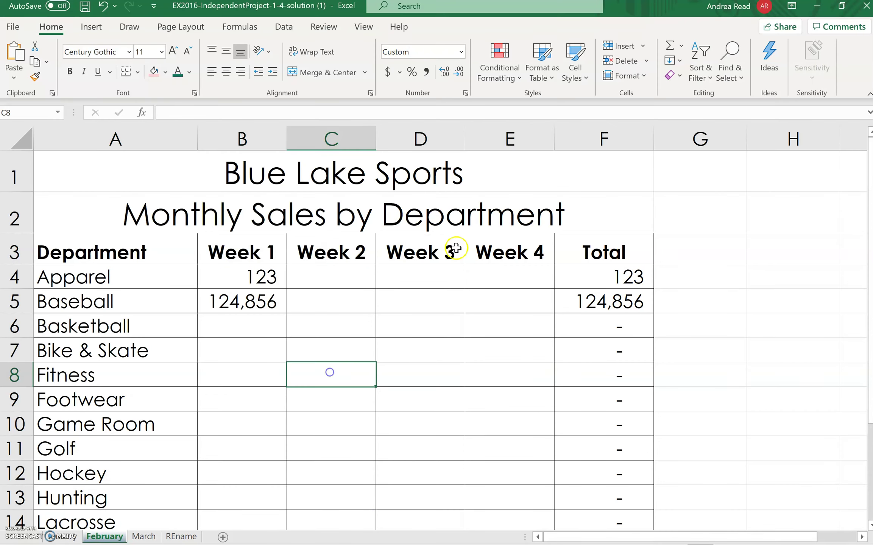
pyautogui.click(618, 276)
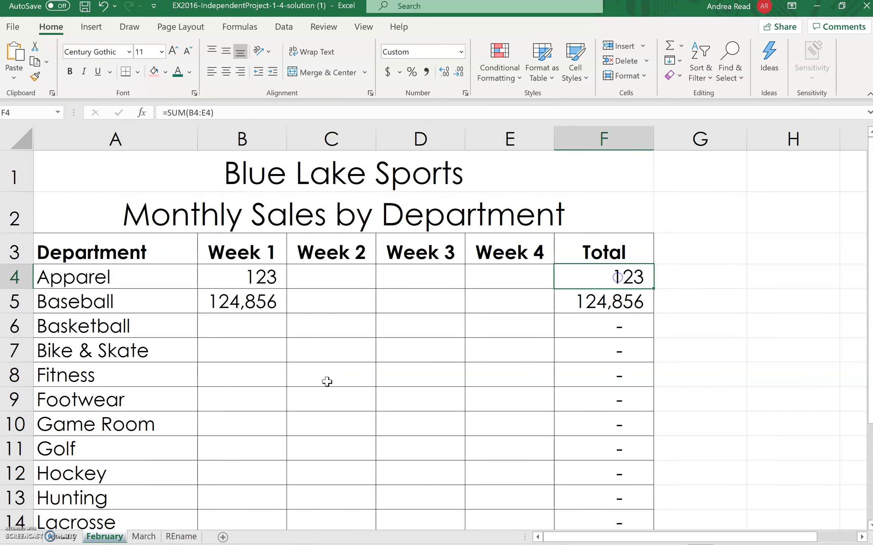
# Step: Delete the MAX, MIN and Average columns (G to I) from the January sheet
pyautogui.click(65, 537)
pyautogui.moveTo(462, 140); pyautogui.dragTo(774, 147)
pyautogui.rightClick(765, 143)
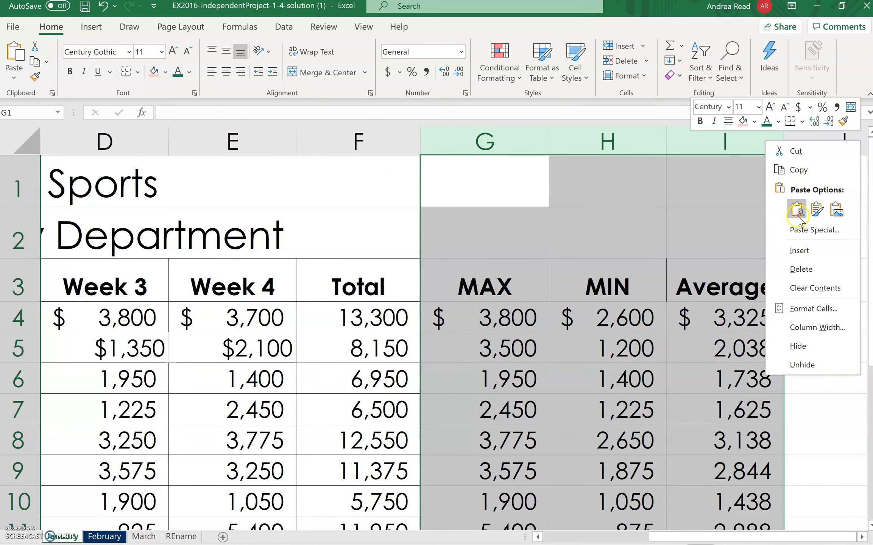
pyautogui.click(628, 63)
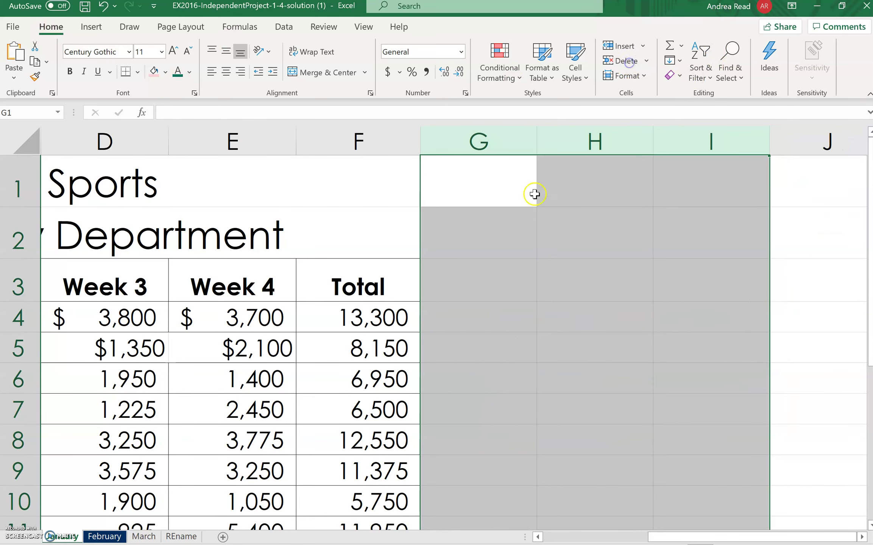
# Step: Examine the SUM formula in the Apparel total cell F4 and leave it as it is
pyautogui.click(537, 314)
pyautogui.doubleClick(371, 317)
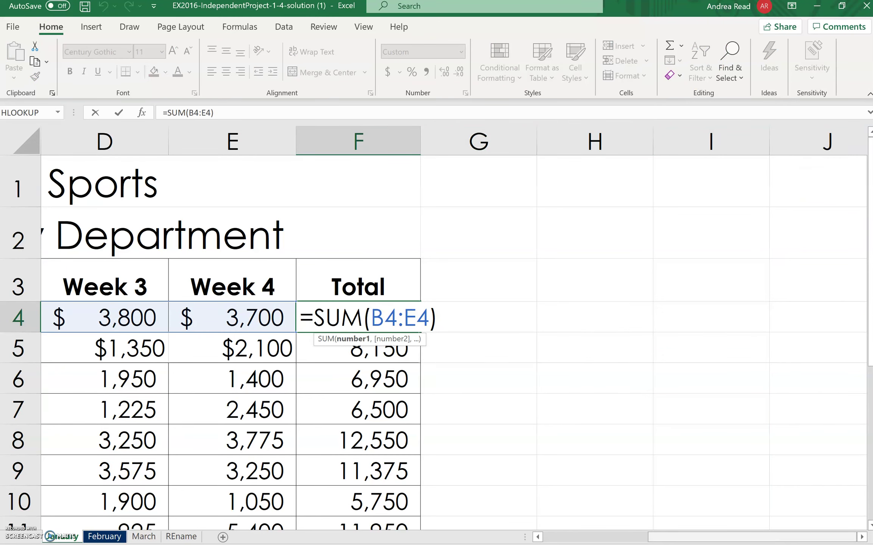
pyautogui.click(518, 316)
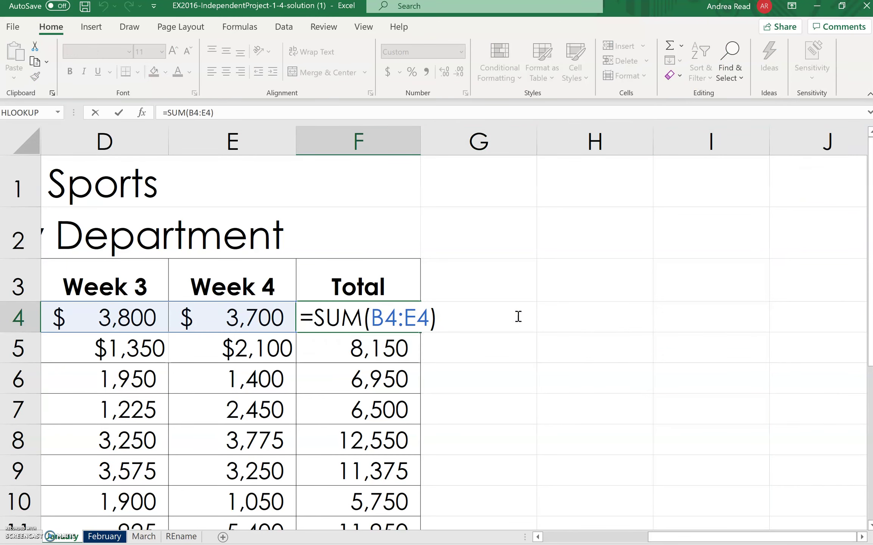
pyautogui.hotkey('ctrl', 'Return')
# Step: Enter the addition formula =B4+C4+D4+E4 in cell G4 of the January sheet
pyautogui.click(518, 317)
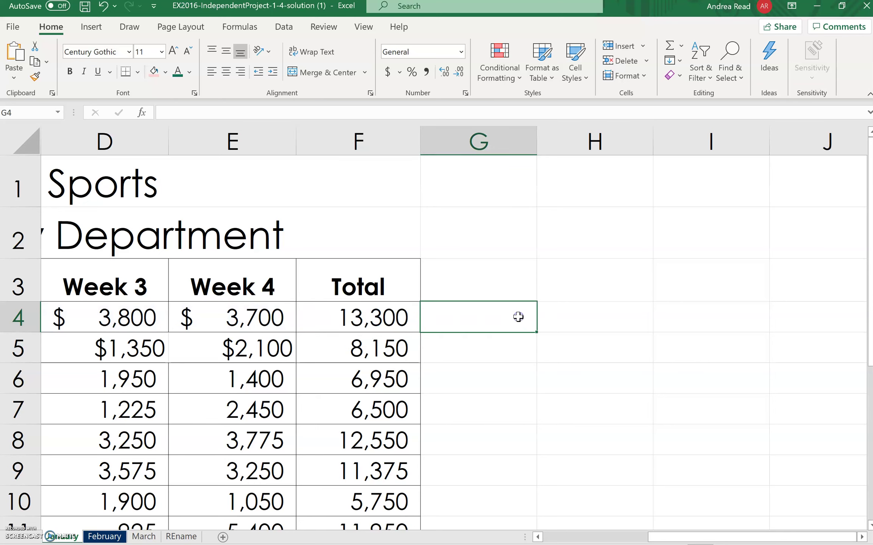
pyautogui.write('=')
pyautogui.moveTo(822, 536); pyautogui.dragTo(748, 541)
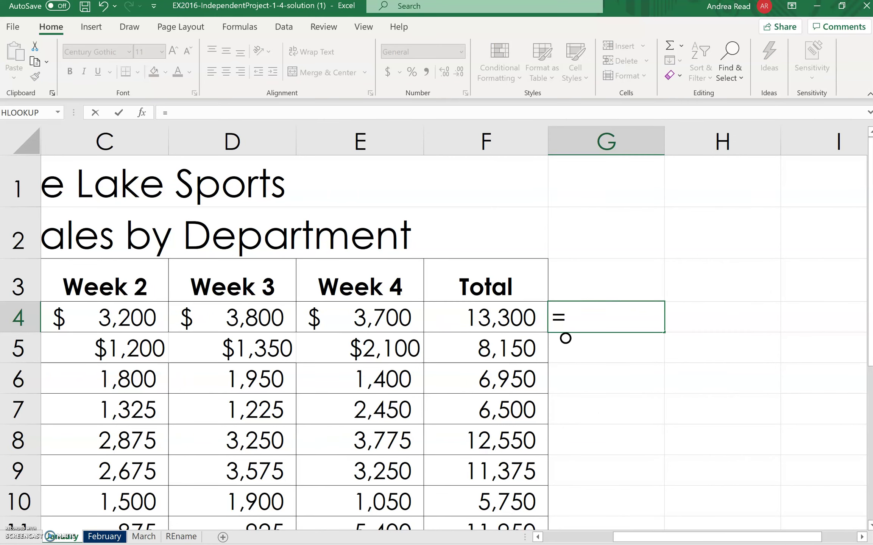
pyautogui.moveTo(644, 536); pyautogui.dragTo(612, 535)
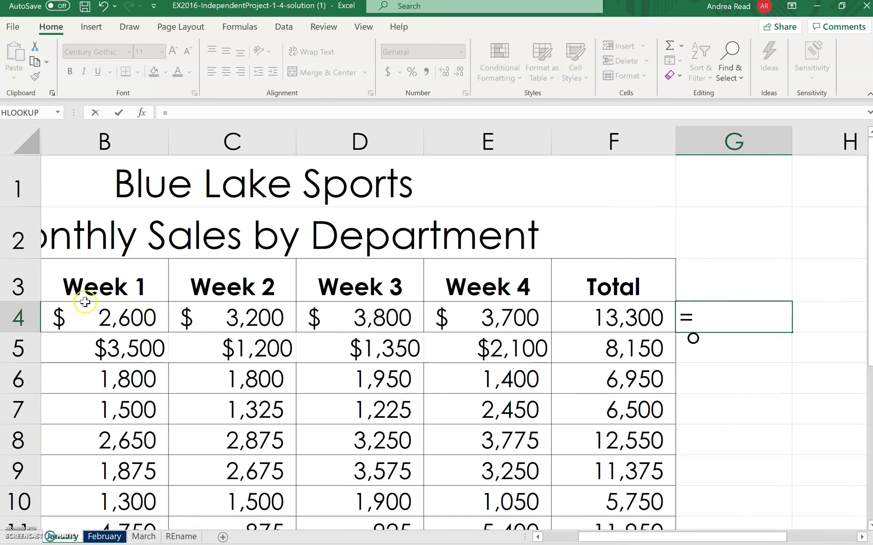
pyautogui.click(89, 320)
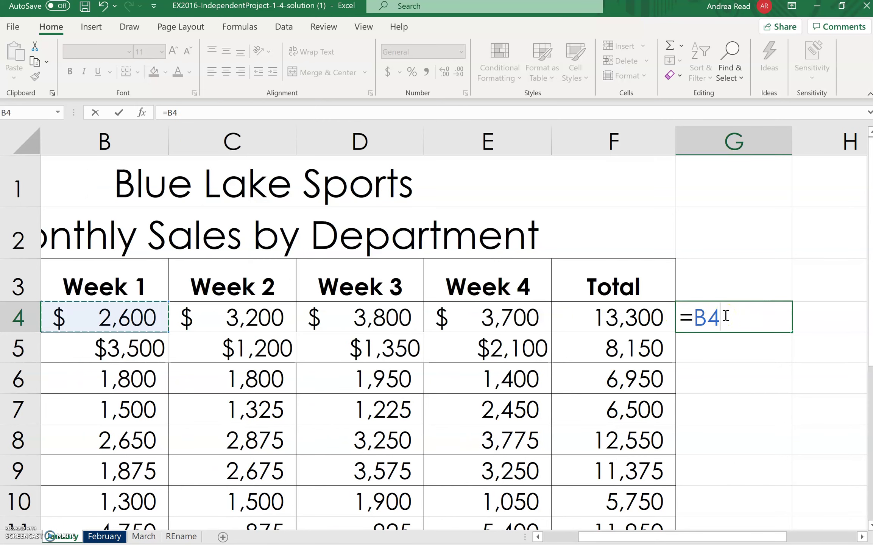
pyautogui.write('+')
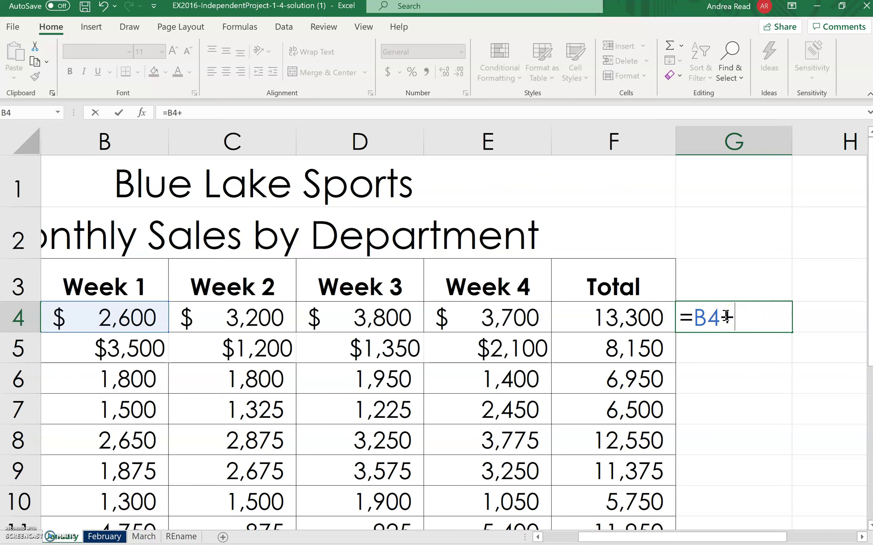
pyautogui.click(233, 318)
pyautogui.write('+')
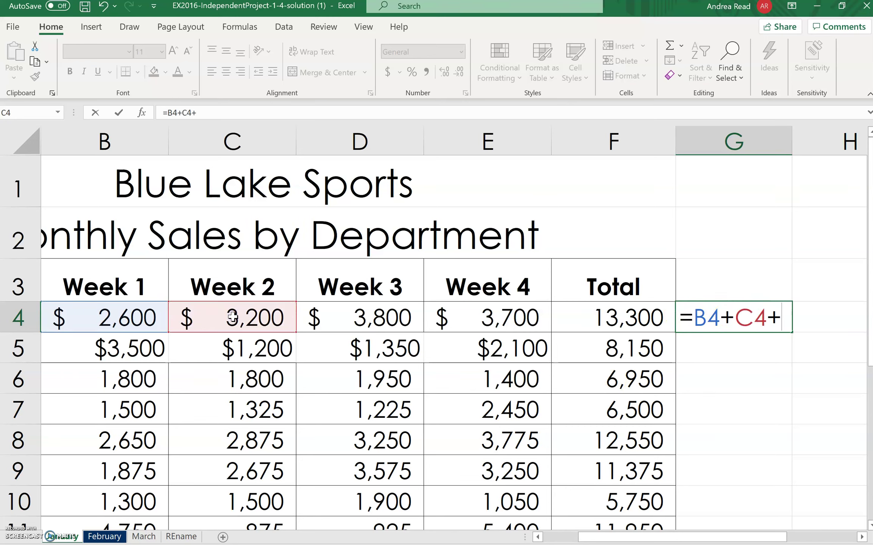
pyautogui.click(341, 313)
pyautogui.write('_')
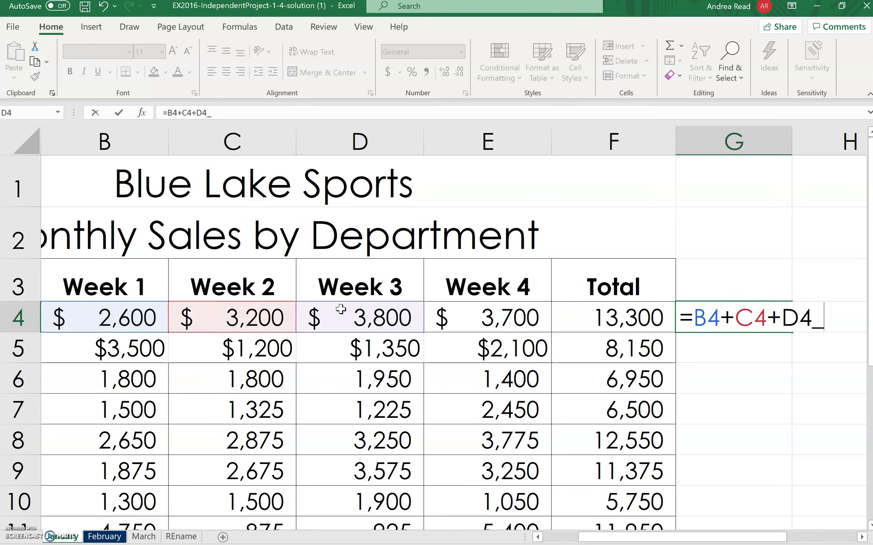
pyautogui.press('BackSpace')
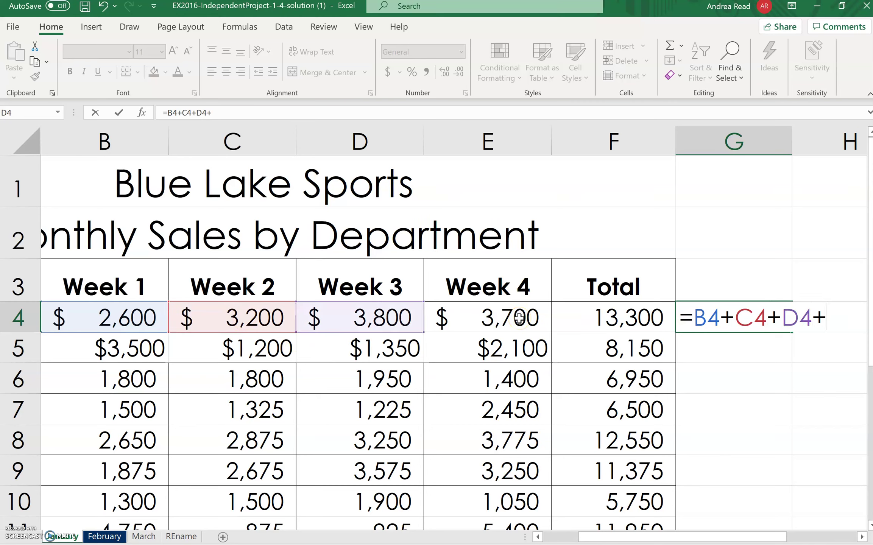
pyautogui.write('+')
pyautogui.click(521, 315)
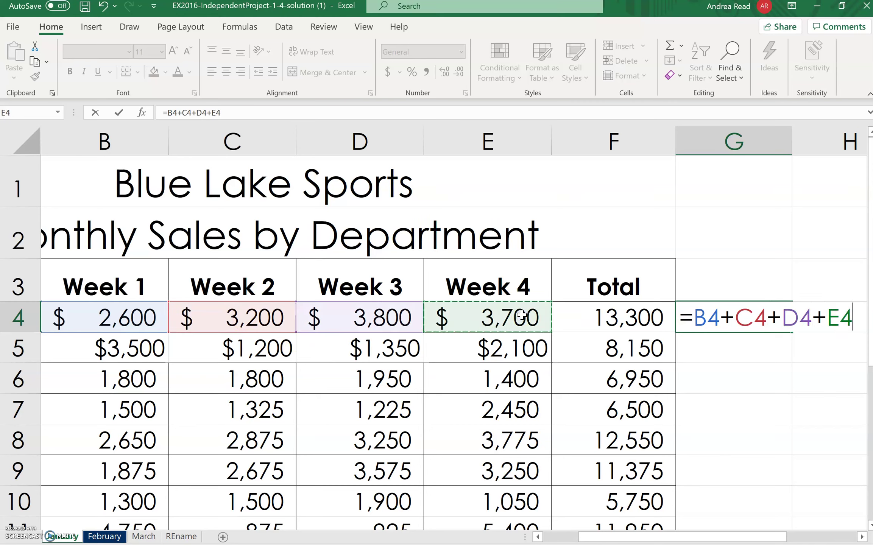
pyautogui.click(845, 316)
pyautogui.press('Return')
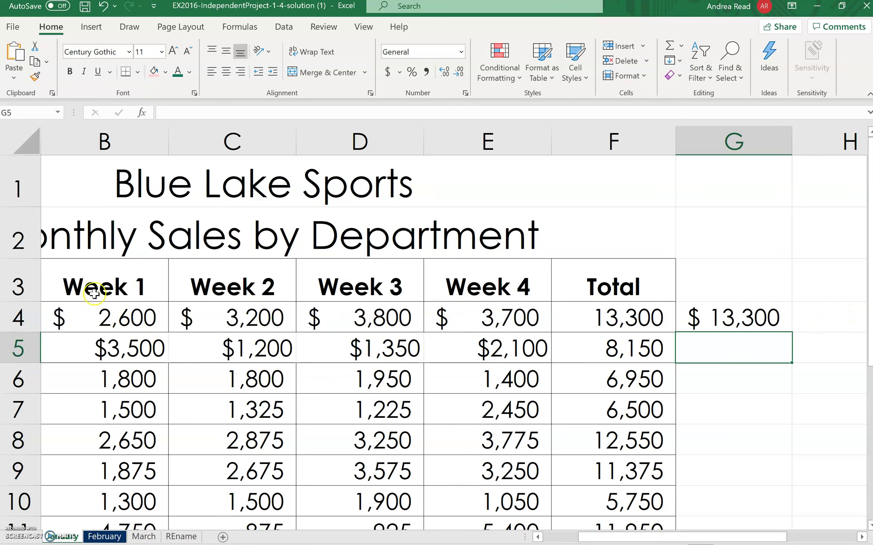
# Step: Review the weekly cells B4 to E4 and try multiplication and division between B4 and C4 in G4's formula
pyautogui.click(101, 320)
pyautogui.click(208, 313)
pyautogui.click(346, 316)
pyautogui.click(478, 316)
pyautogui.click(754, 316)
pyautogui.doubleClick(759, 314)
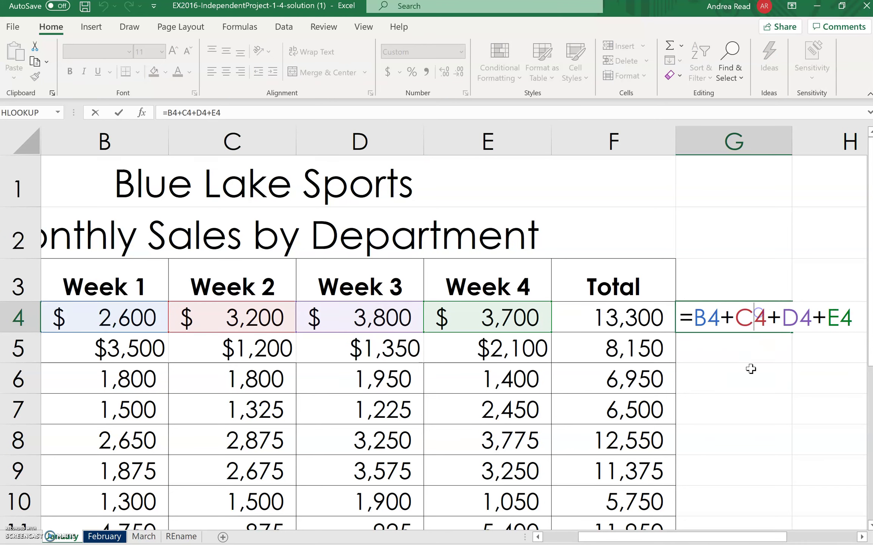
pyautogui.click(732, 317)
pyautogui.press('BackSpace')
pyautogui.write('*')
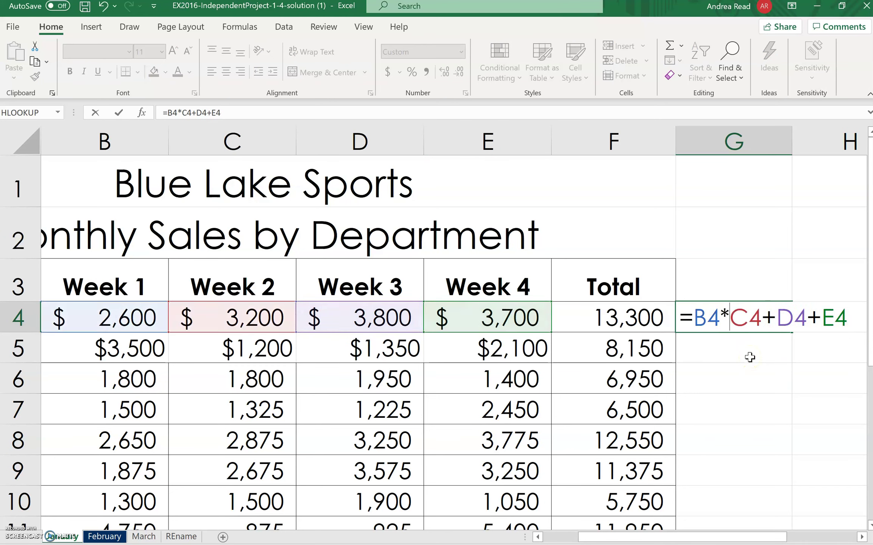
pyautogui.press('BackSpace')
pyautogui.write('/')
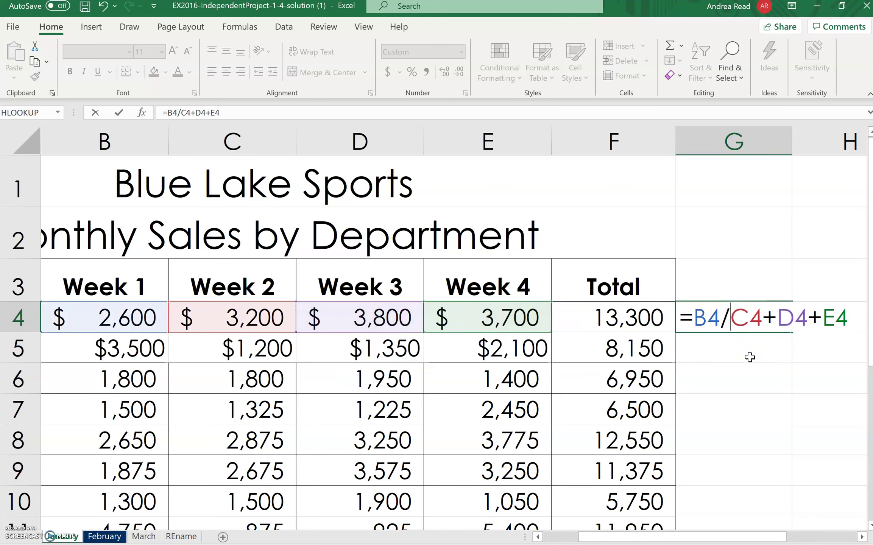
# Step: Change the first operator in G4's formula to subtraction, giving =B4-C4+D4+E4
pyautogui.press('BackSpace')
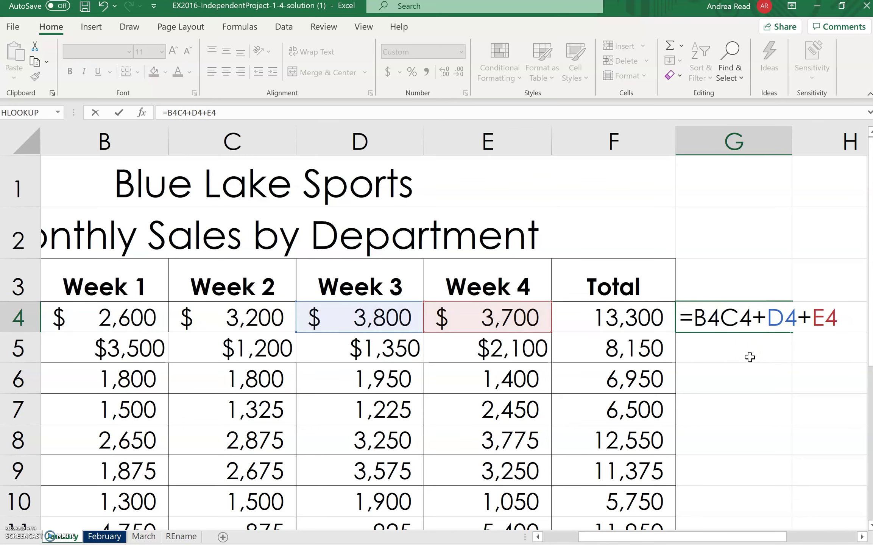
pyautogui.write('-')
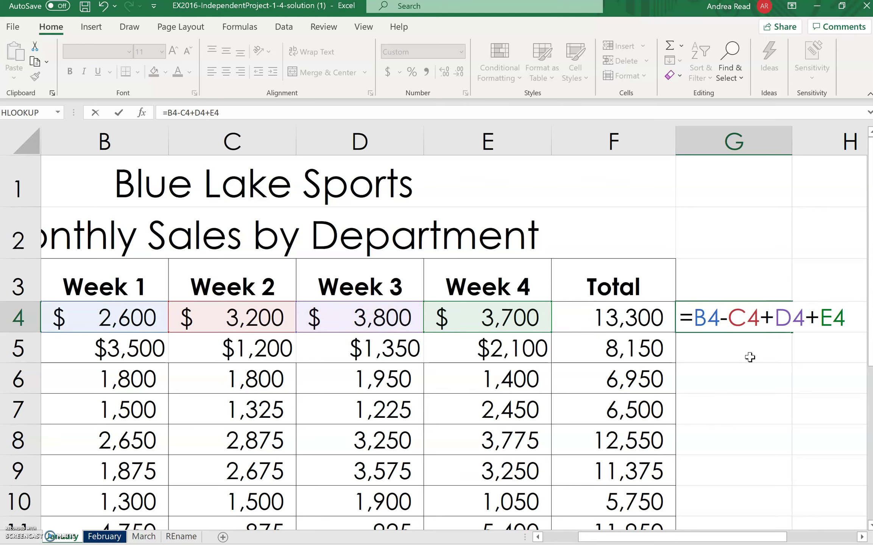
pyautogui.press('Return')
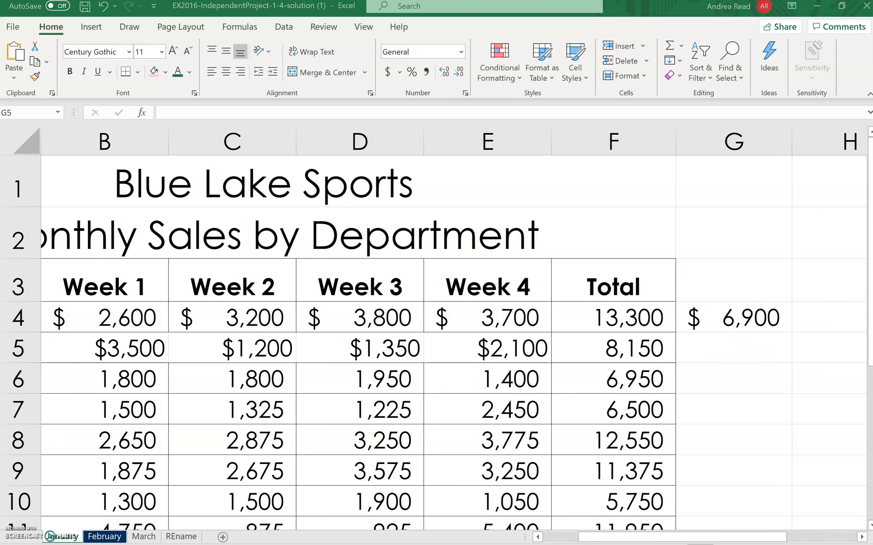
# Step: Switch to the instructions PDF and mark the multiplication, subtraction and absolute reference formula skills
pyautogui.hotkey('alt', 'Tab')
pyautogui.moveTo(675, 259); pyautogui.dragTo(762, 259)
pyautogui.moveTo(674, 280); pyautogui.dragTo(748, 275)
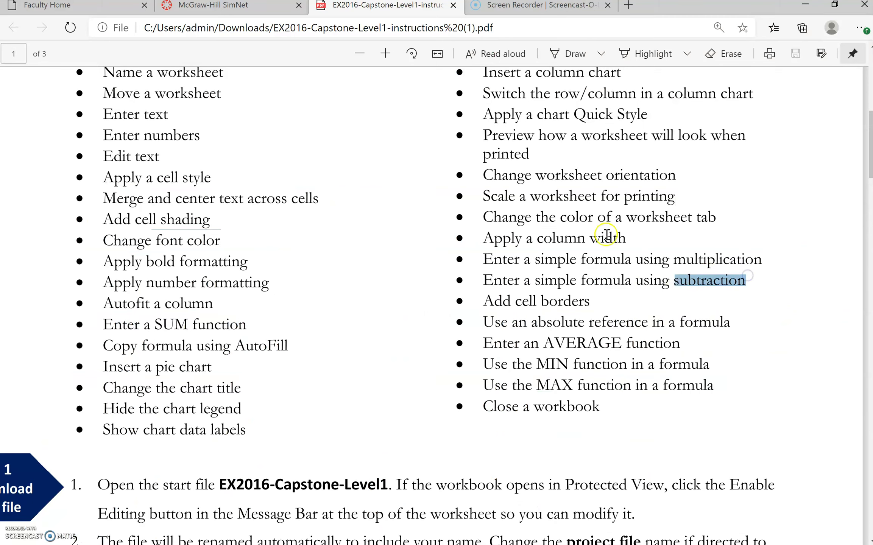
pyautogui.click(585, 258)
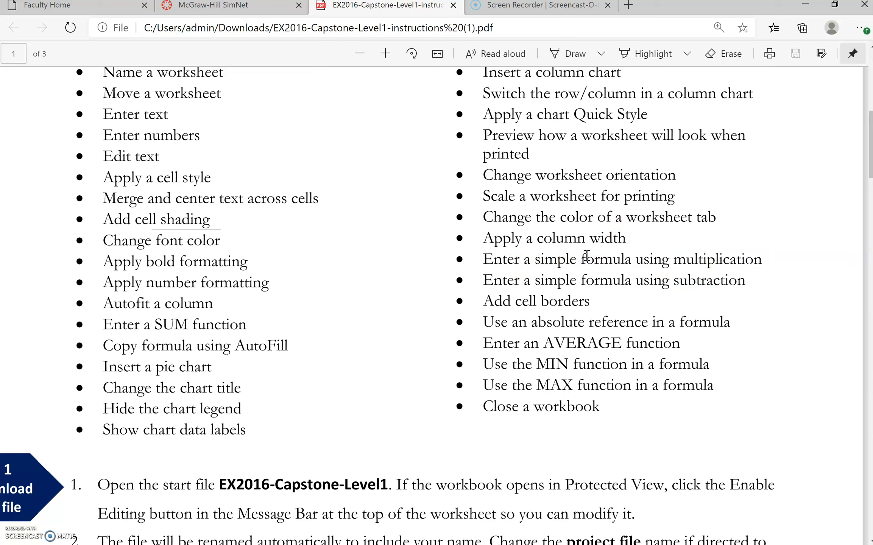
pyautogui.click(544, 322)
pyautogui.moveTo(550, 325); pyautogui.dragTo(741, 322)
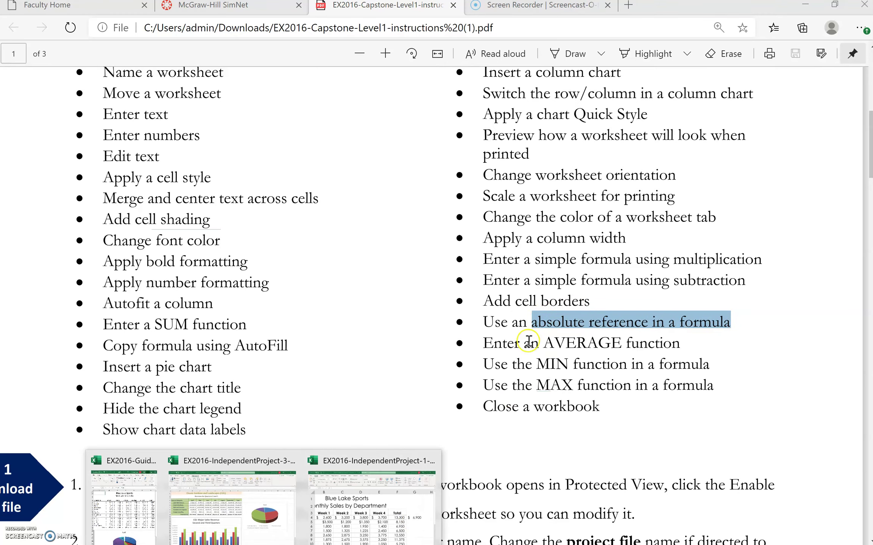
# Step: Switch to the Blue Lake Sports workbook and try to make the C4 reference in G4's formula absolute as $C$4
pyautogui.click(382, 511)
pyautogui.doubleClick(727, 318)
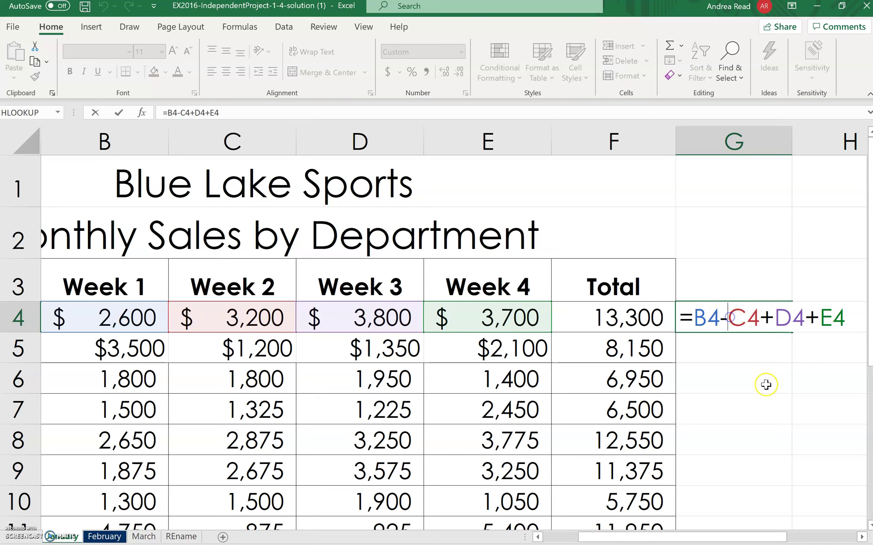
pyautogui.write('$C')
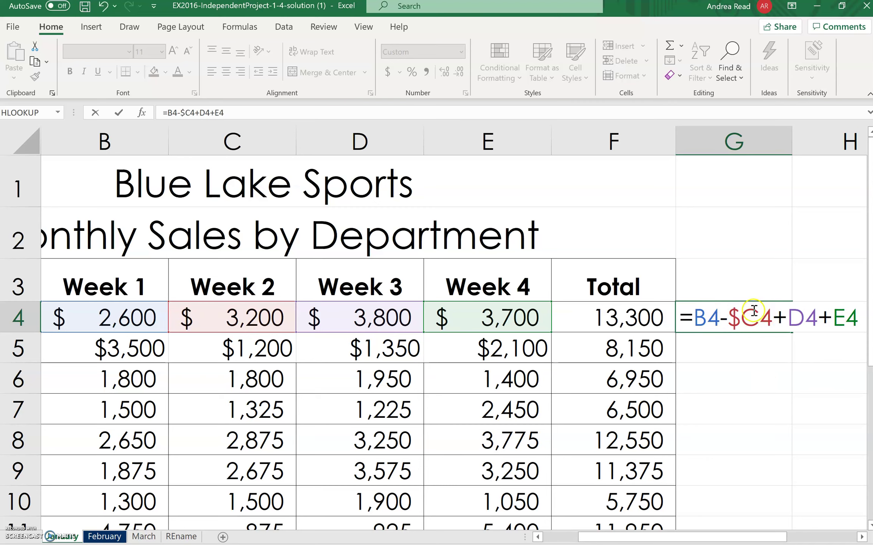
pyautogui.write('$')
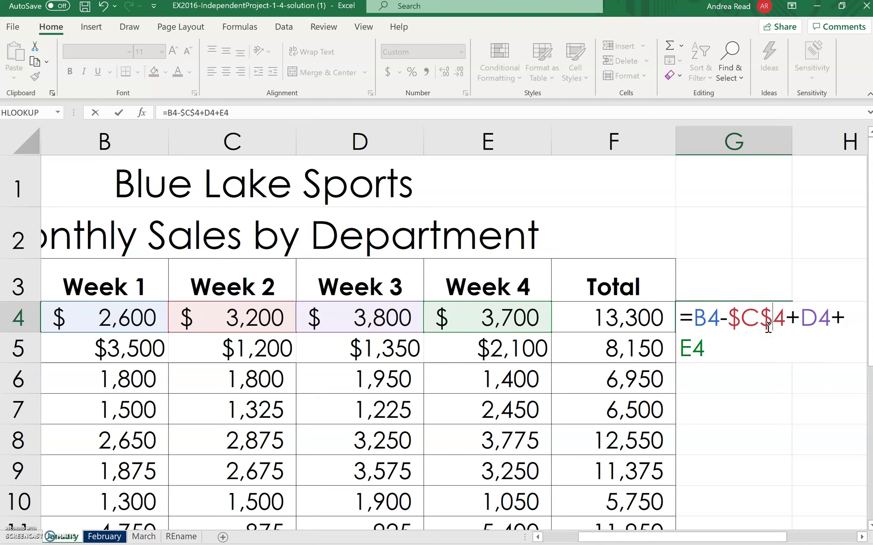
pyautogui.moveTo(728, 318); pyautogui.dragTo(791, 320)
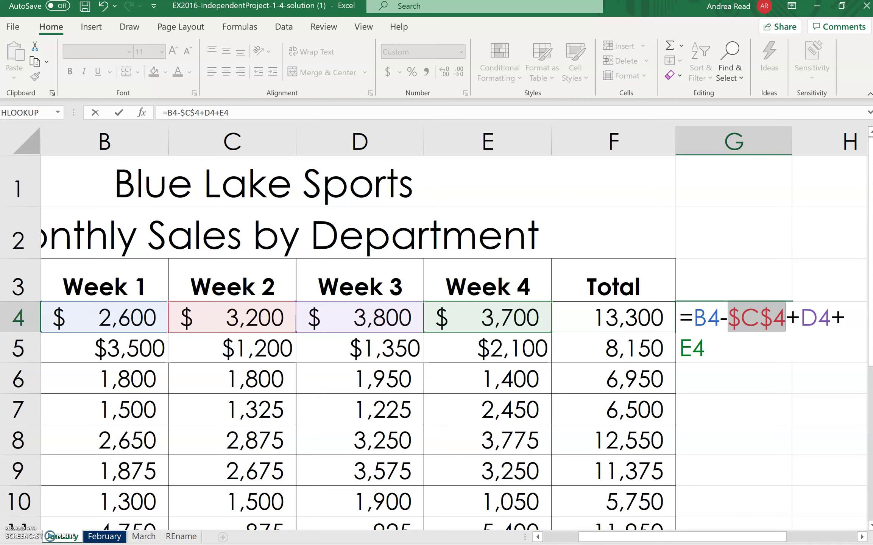
pyautogui.click(737, 381)
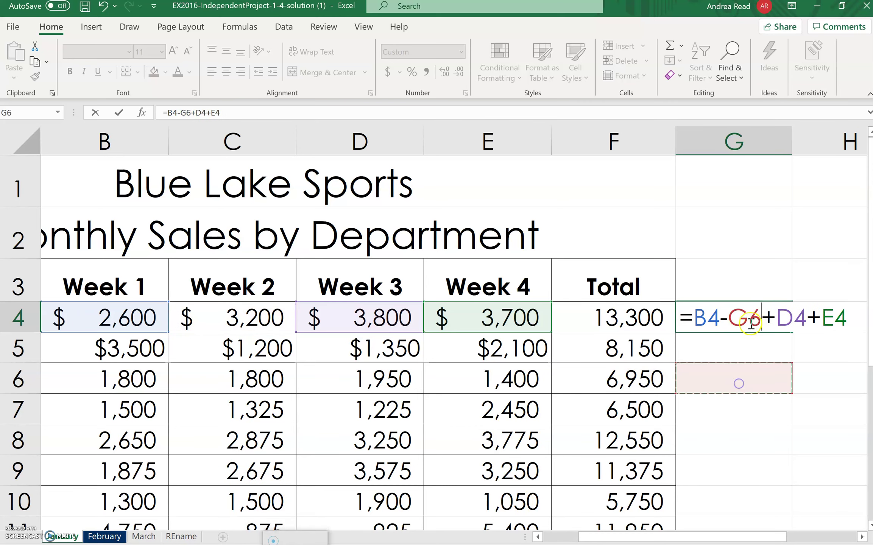
pyautogui.press('Escape')
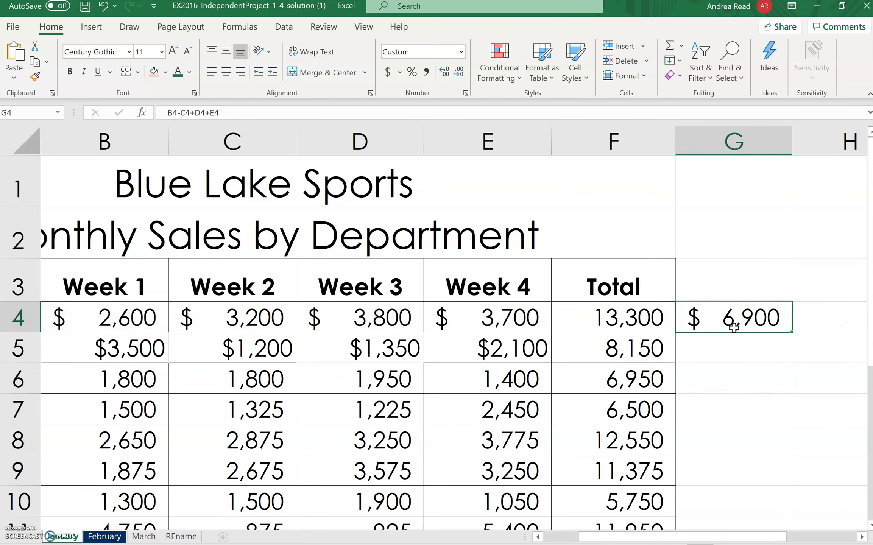
# Step: Edit G4's formula to use an absolute reference to C4, giving =B4-$C$4+D4+E4
pyautogui.doubleClick(730, 325)
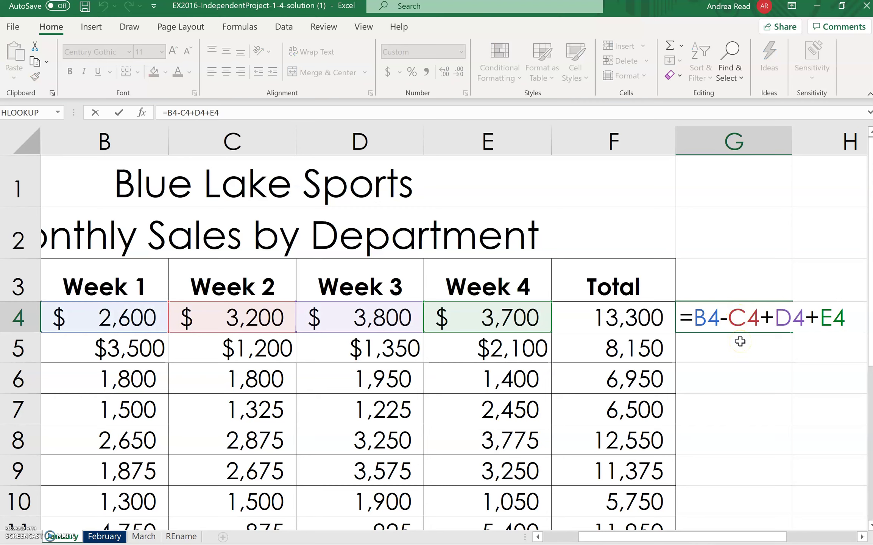
pyautogui.write('$C')
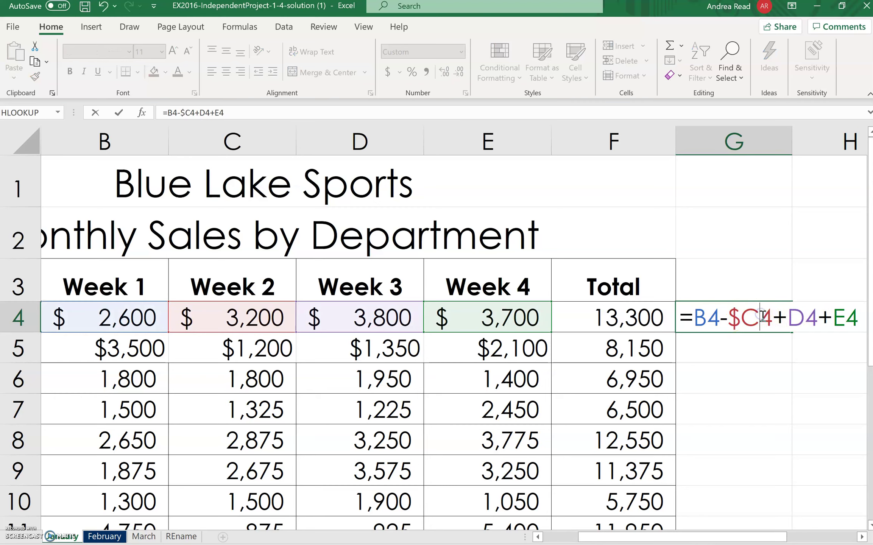
pyautogui.write('$')
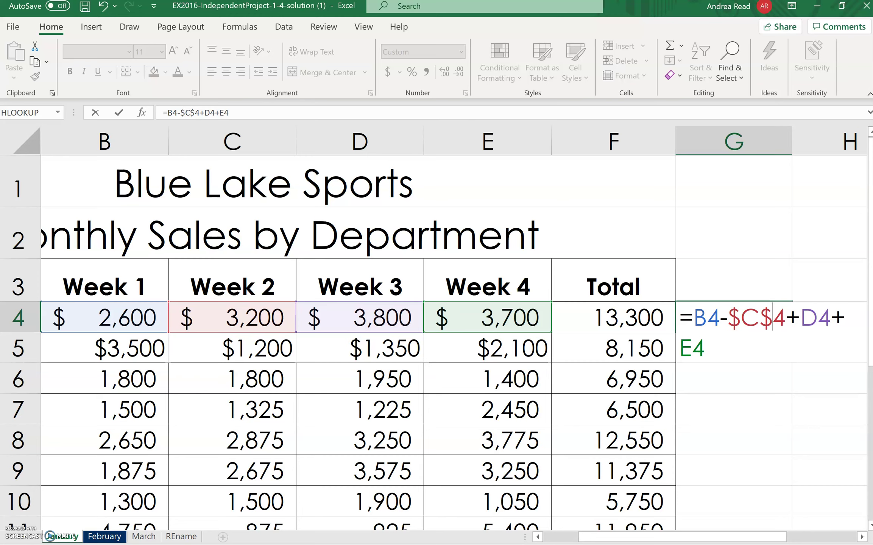
# Step: Mark the cell borders skill in the instructions PDF, and return to the workbook to commit G4's formula
pyautogui.hotkey('alt', 'Tab')
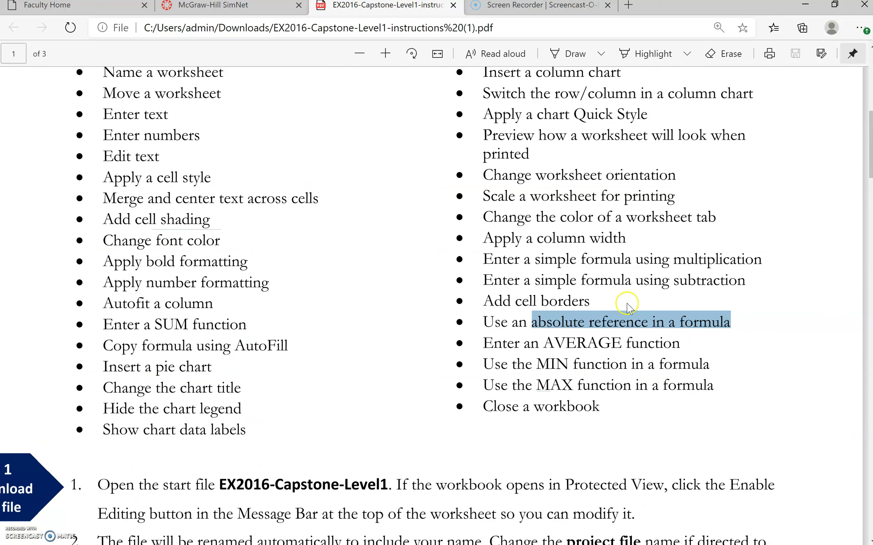
pyautogui.moveTo(503, 302); pyautogui.dragTo(612, 305)
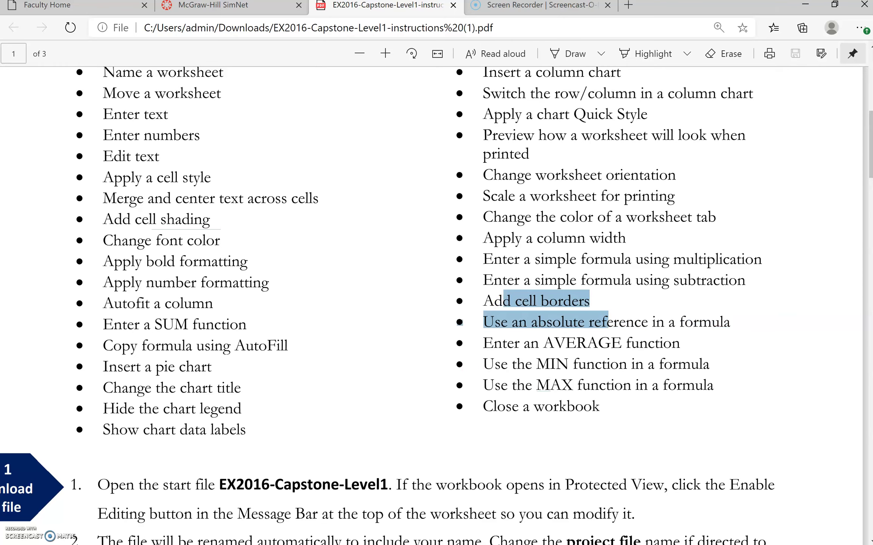
pyautogui.click(328, 517)
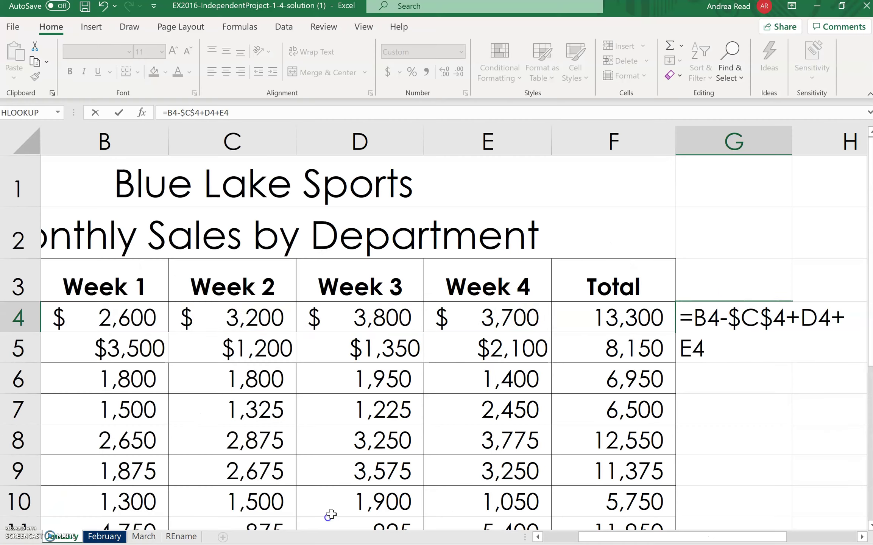
pyautogui.scroll(-1, 832, 436)
pyautogui.click(766, 324)
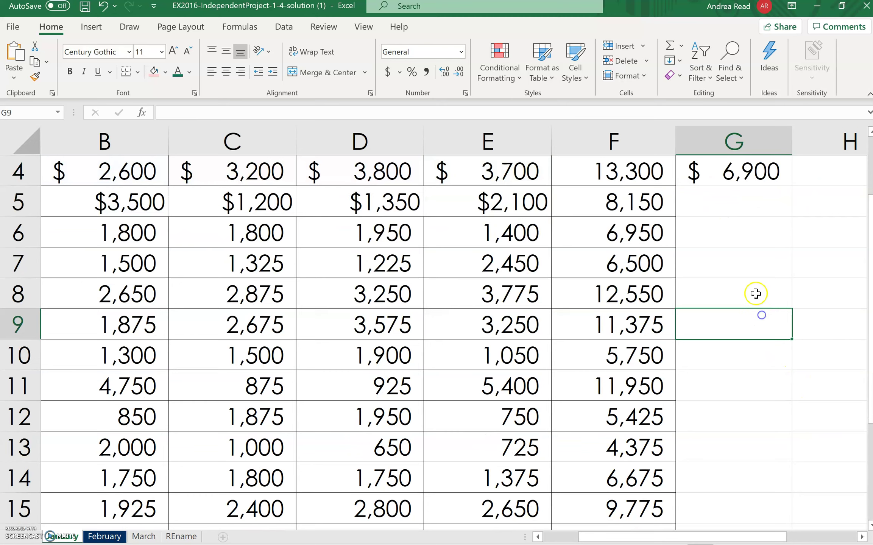
pyautogui.click(772, 287)
pyautogui.click(803, 255)
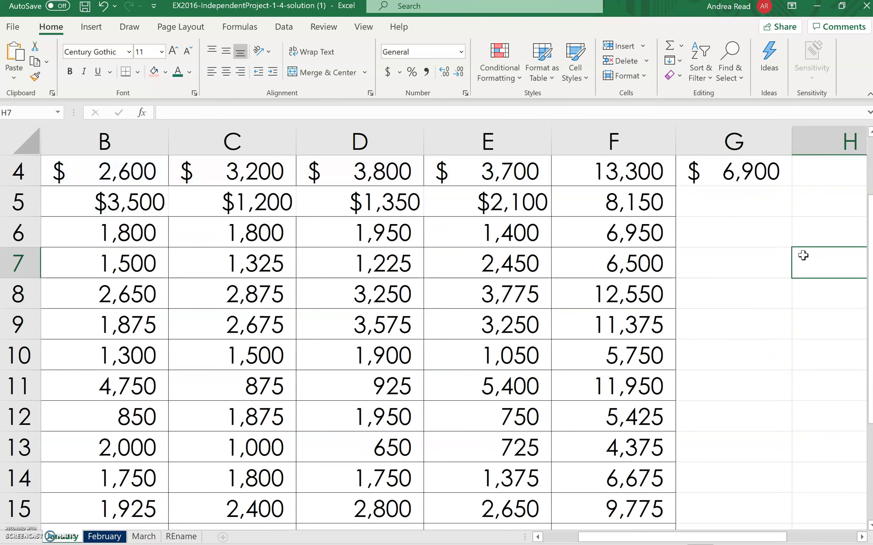
pyautogui.click(755, 257)
pyautogui.click(753, 294)
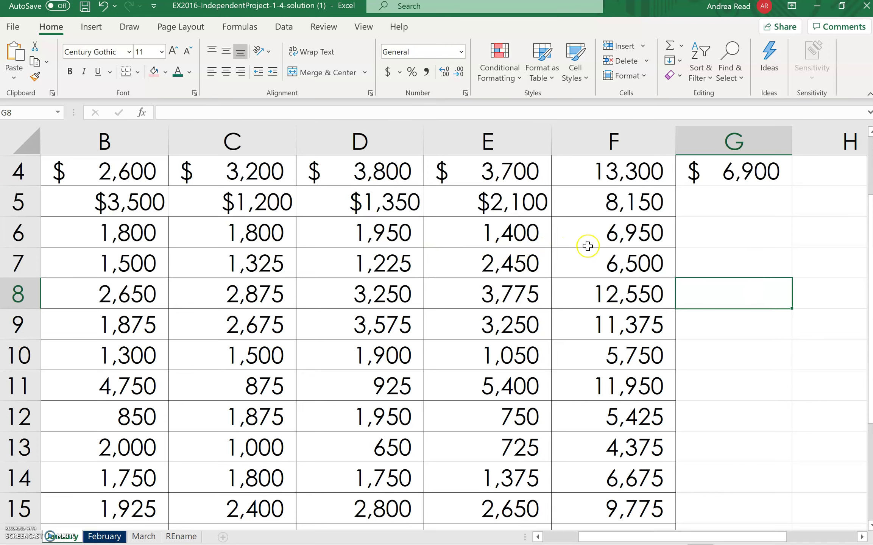
# Step: Examine the borders and gridlines of the January sheet in the print preview and return to the worksheet
pyautogui.click(15, 26)
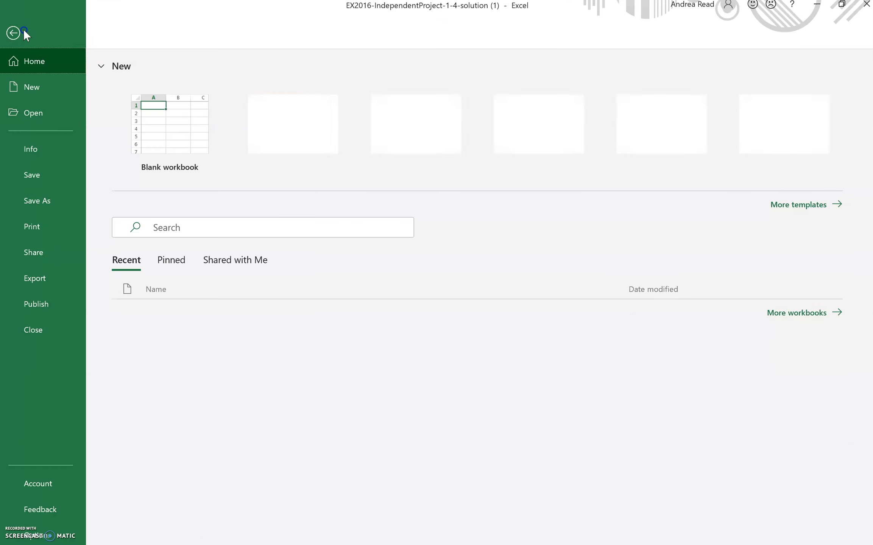
pyautogui.click(17, 227)
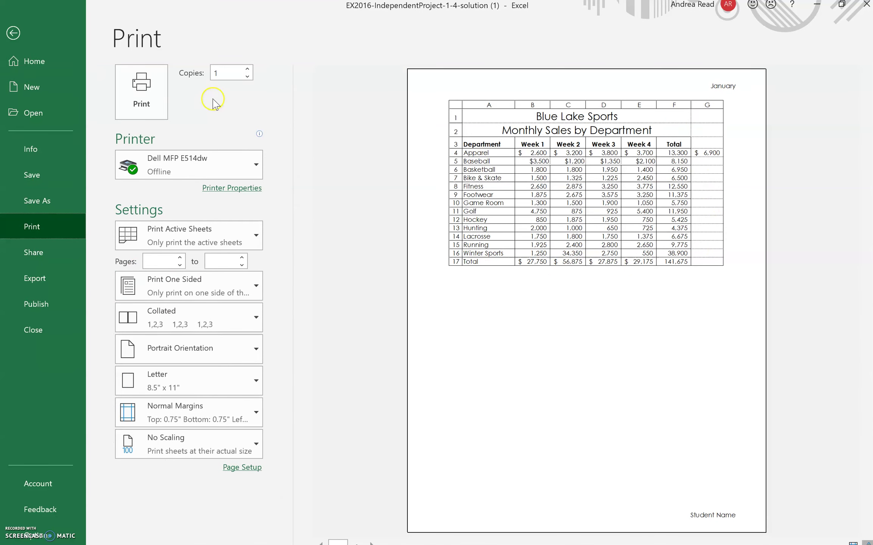
pyautogui.click(14, 33)
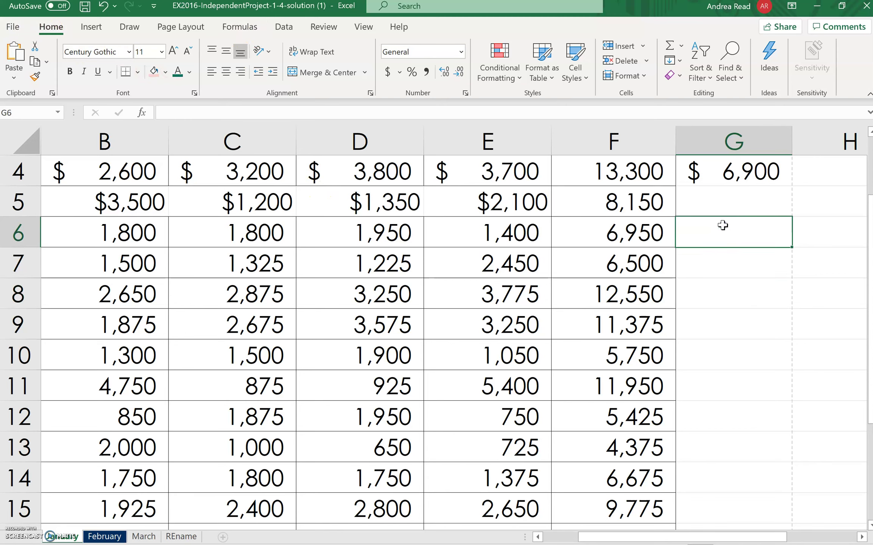
# Step: Select the empty cells G6:G11 and open the border choices
pyautogui.moveTo(723, 226); pyautogui.dragTo(750, 392)
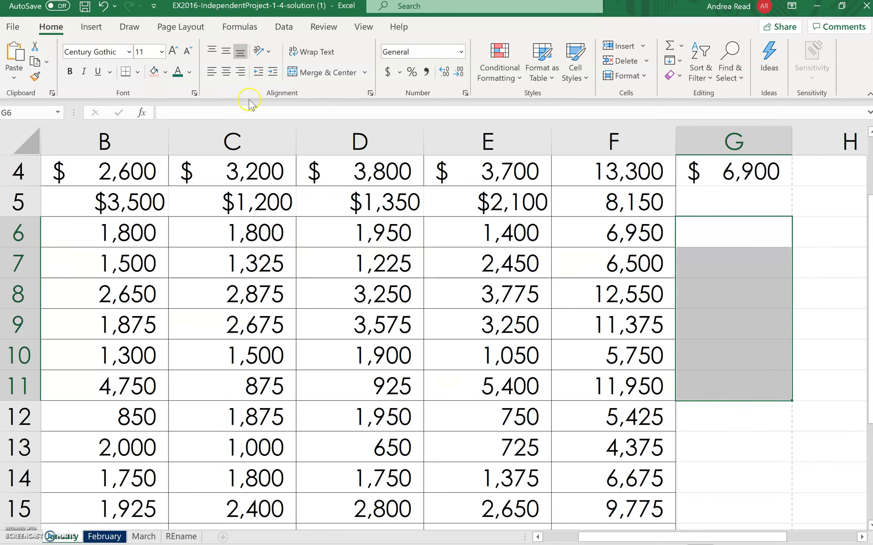
pyautogui.click(138, 72)
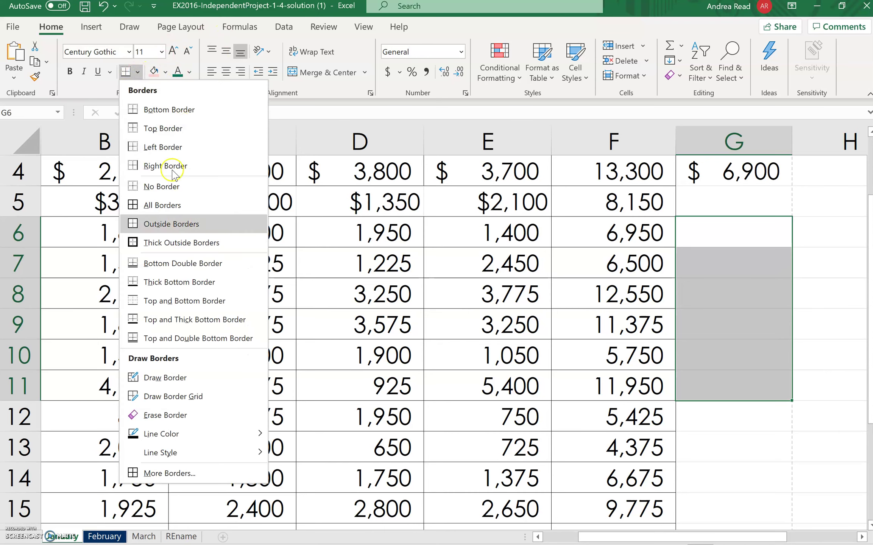